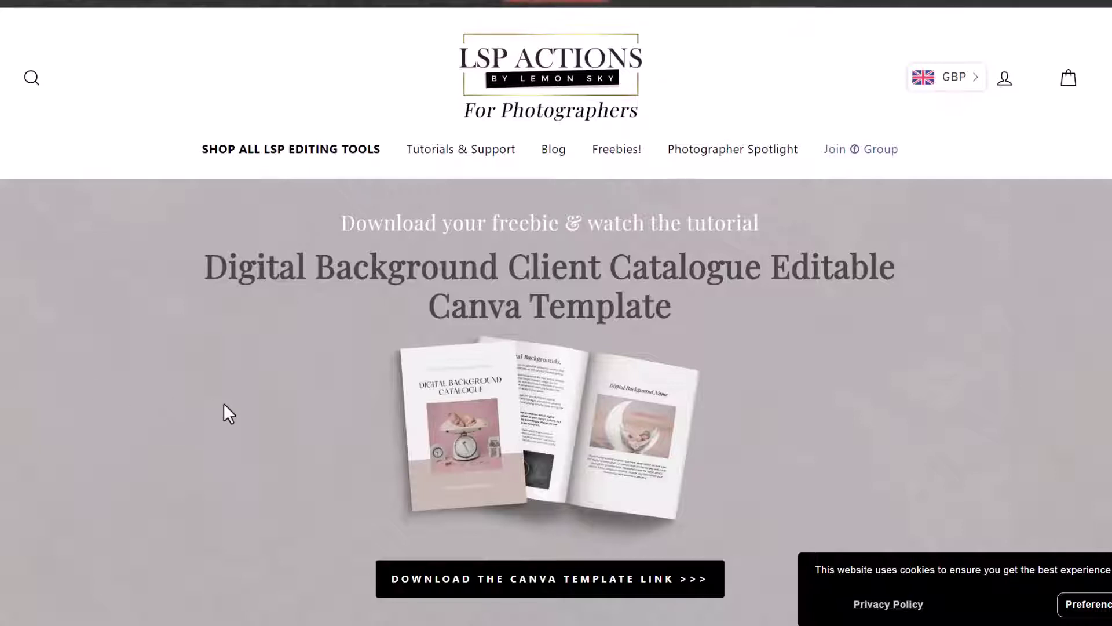
# Scroll down the LSP Actions freebie page to the Canva template link download
pyautogui.scroll(-2, 464, 324)
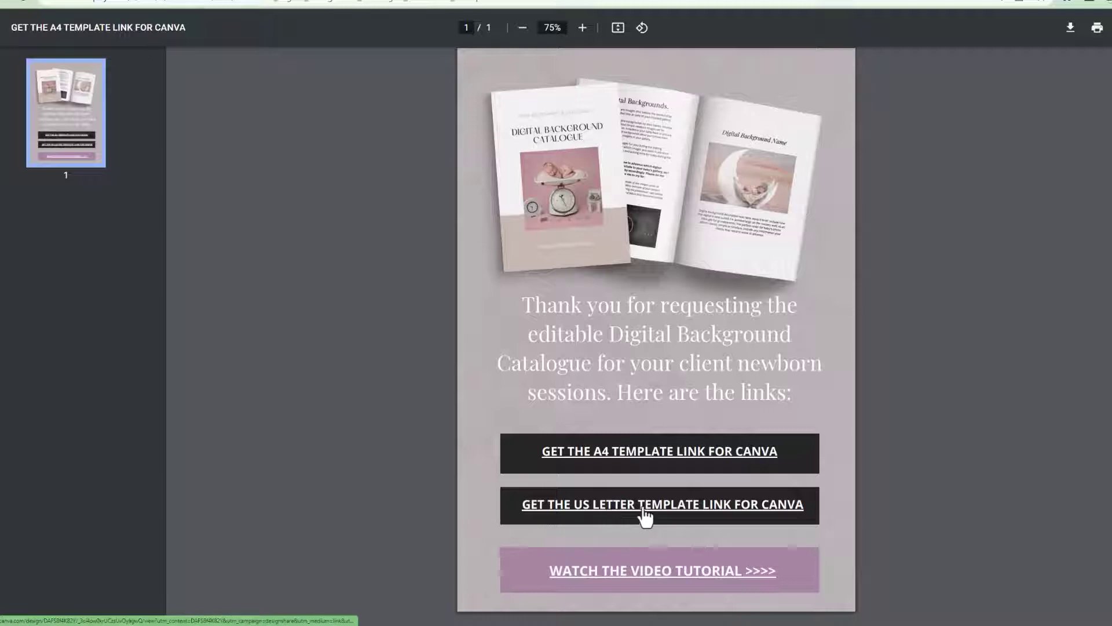
# Open the A4 template link and make an editable Canva copy, signing in with Google
pyautogui.click(638, 458)
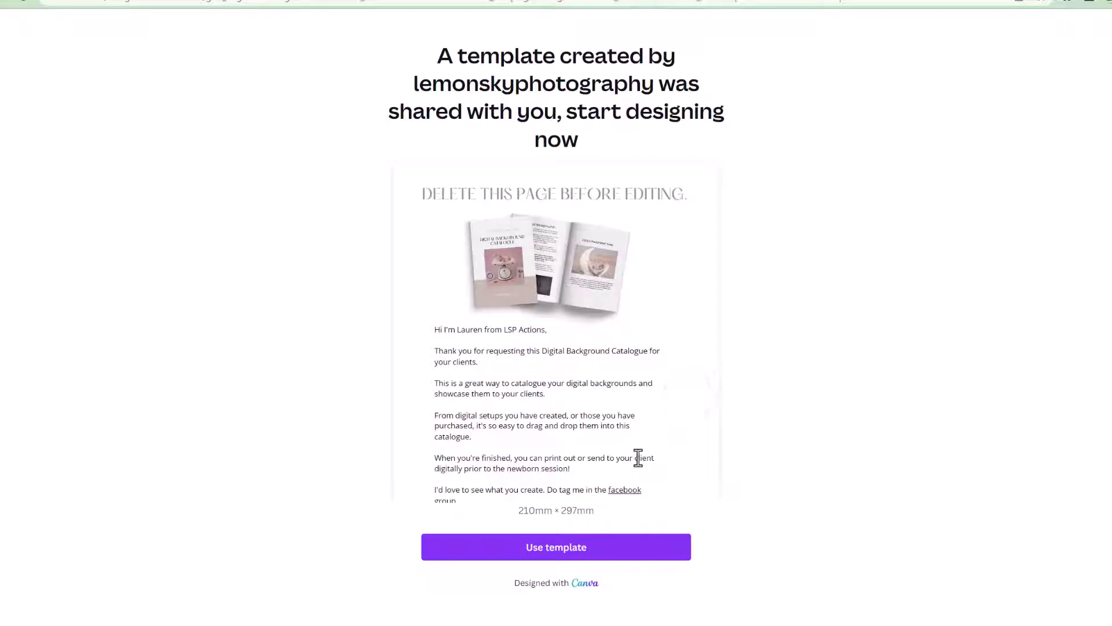
pyautogui.click(546, 553)
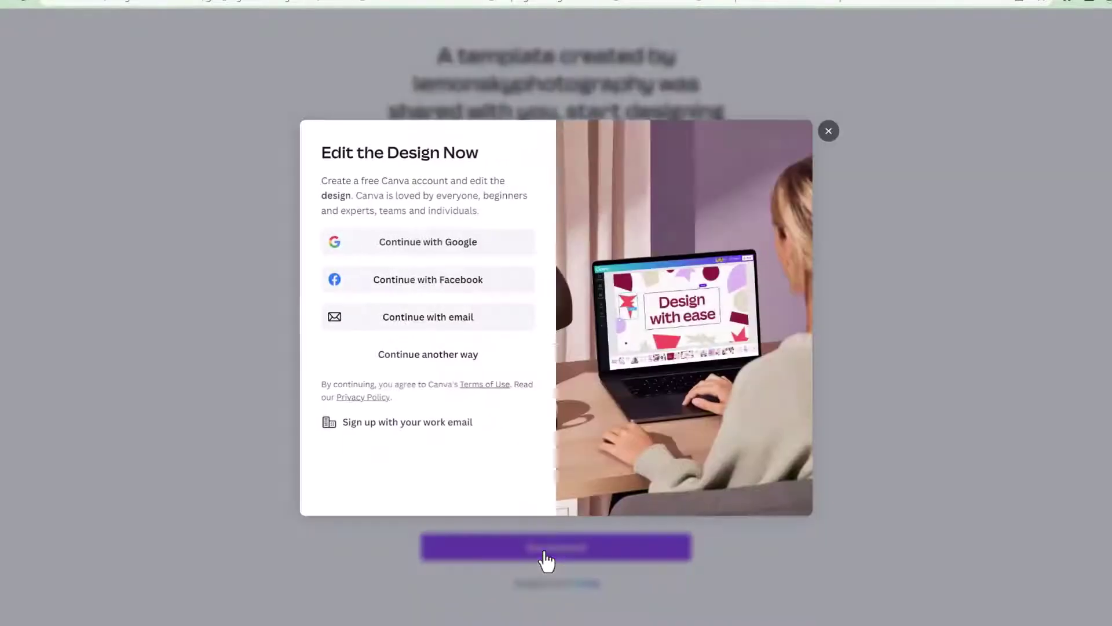
pyautogui.click(382, 249)
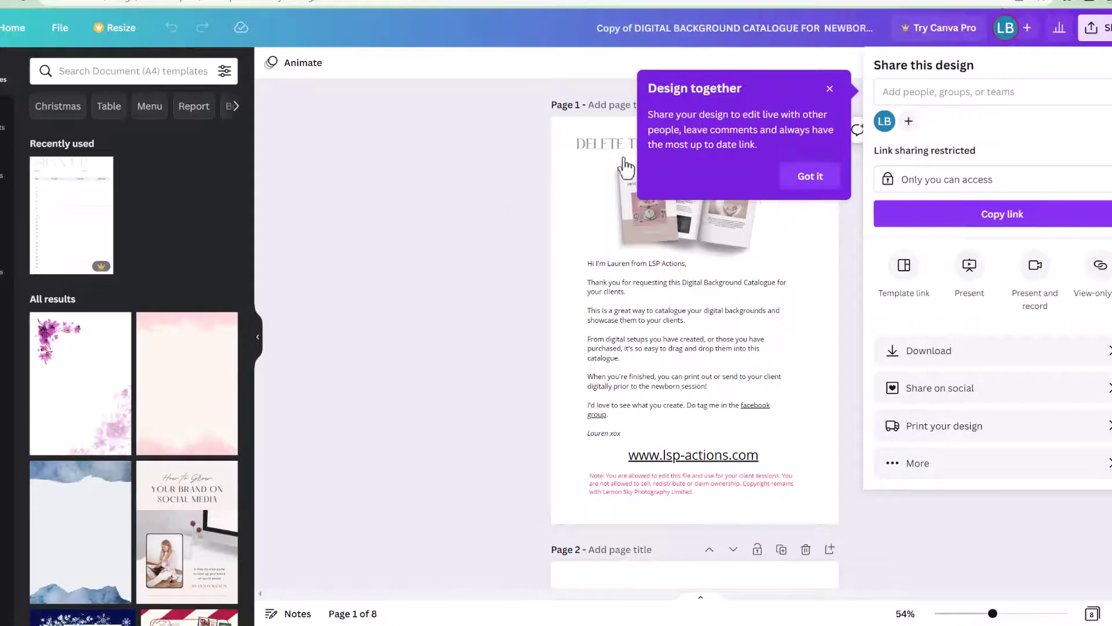
pyautogui.click(831, 91)
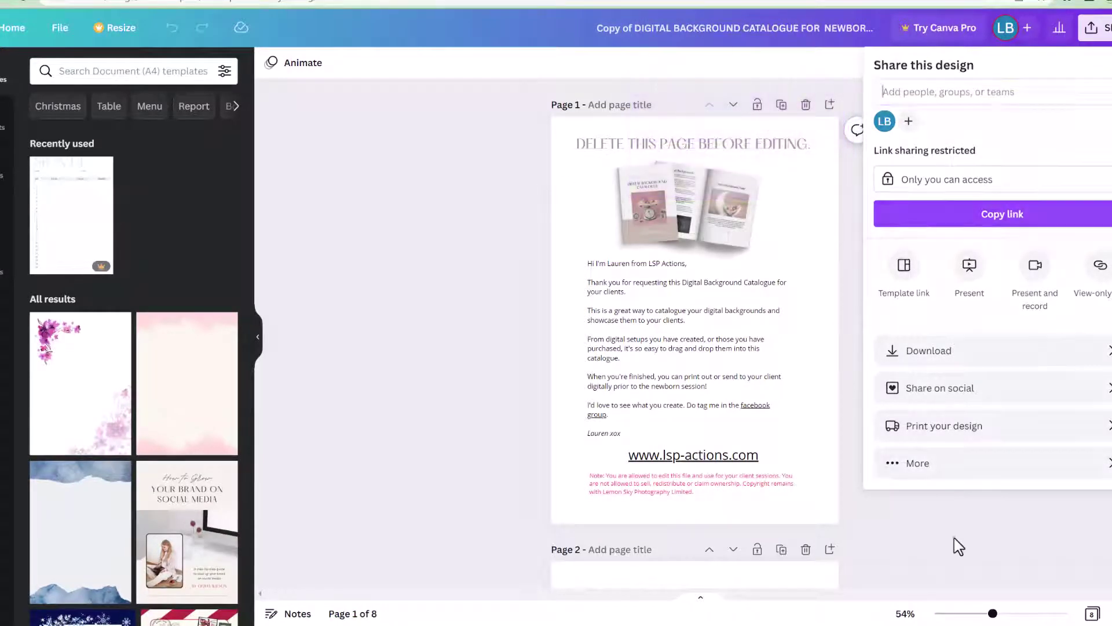
# Close the Share this design panel to reveal the 'DELETE THIS PAGE' instruction page
pyautogui.click(956, 544)
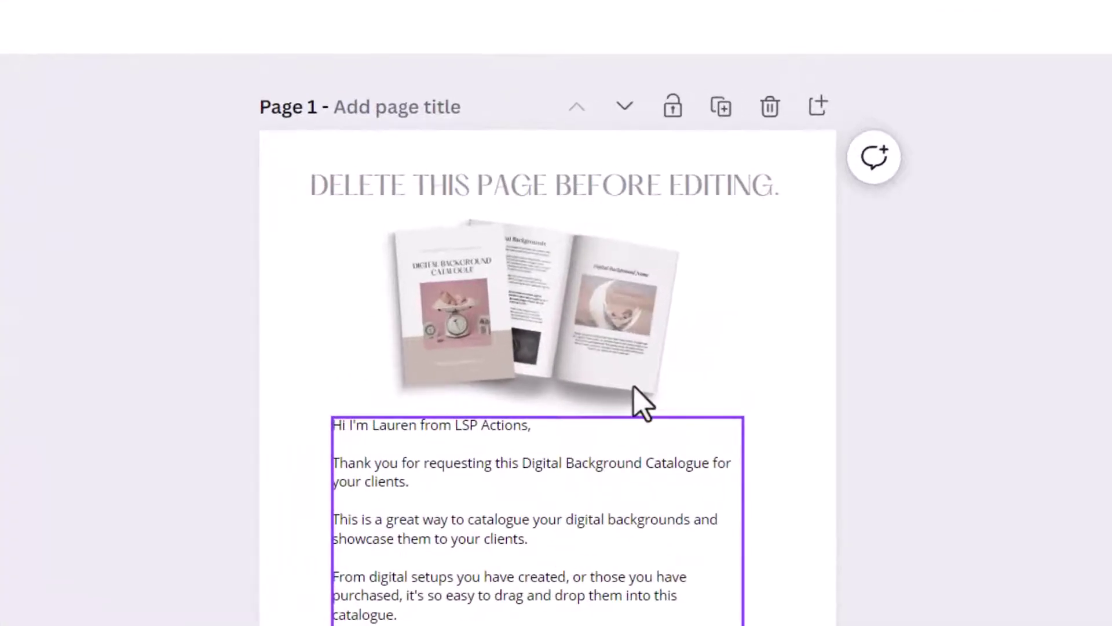
# Delete the instruction page and duplicate the balloon background page
pyautogui.click(770, 110)
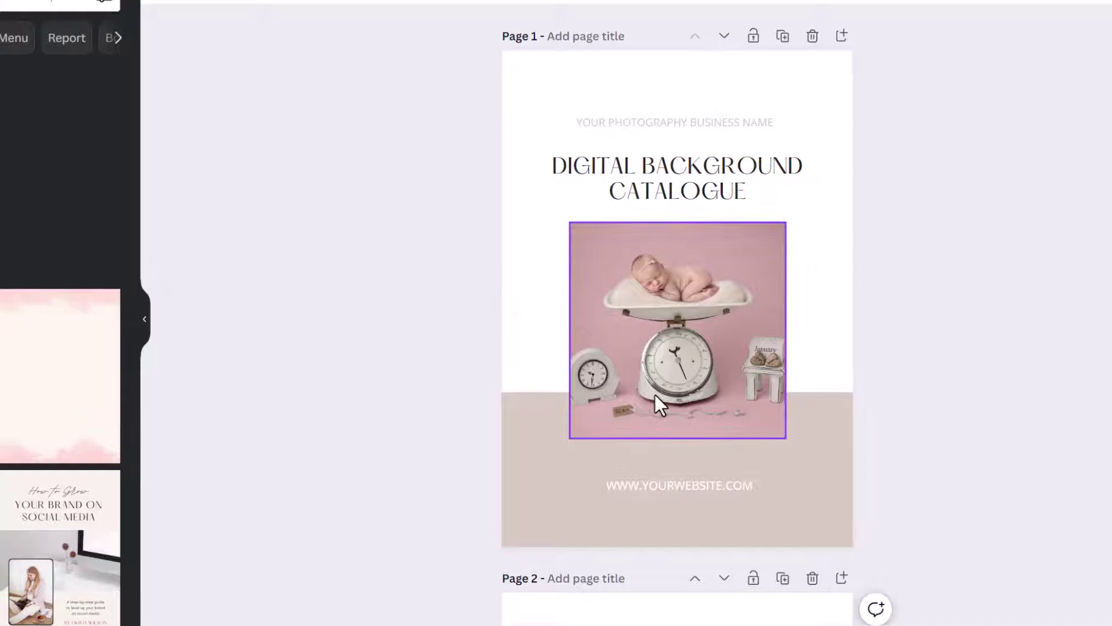
pyautogui.scroll(-6, 732, 350)
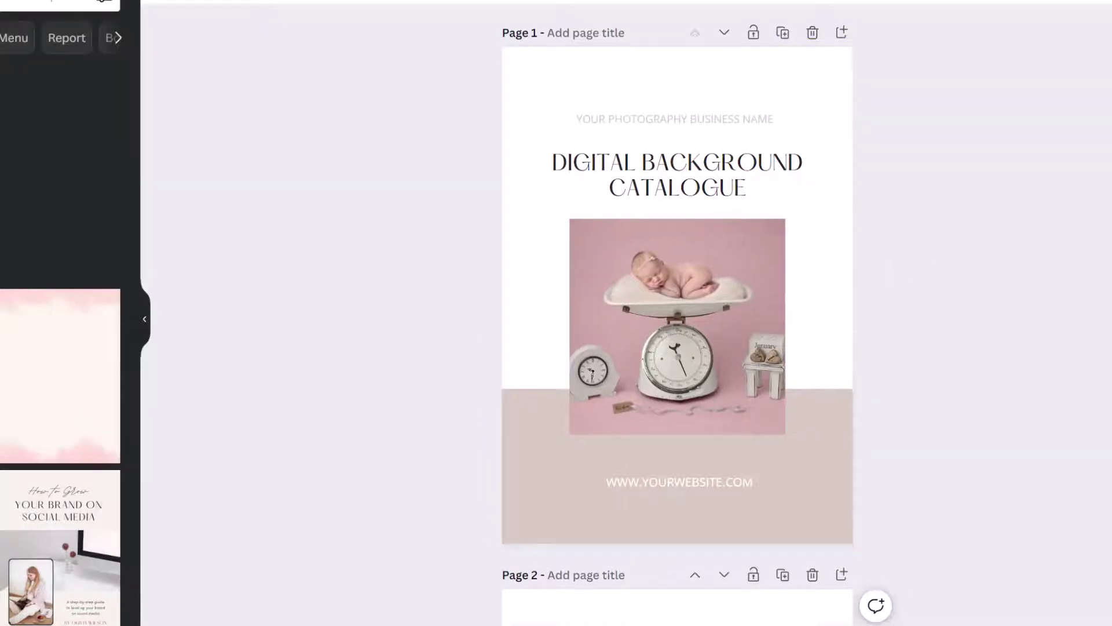
pyautogui.scroll(-2, 676, 350)
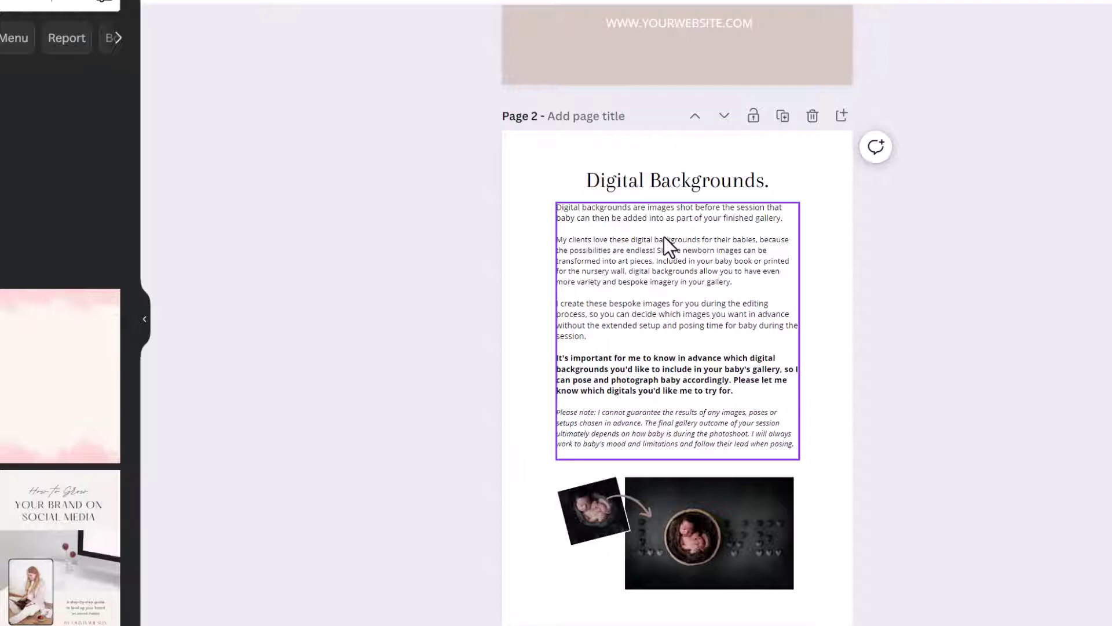
pyautogui.scroll(-9, 760, 267)
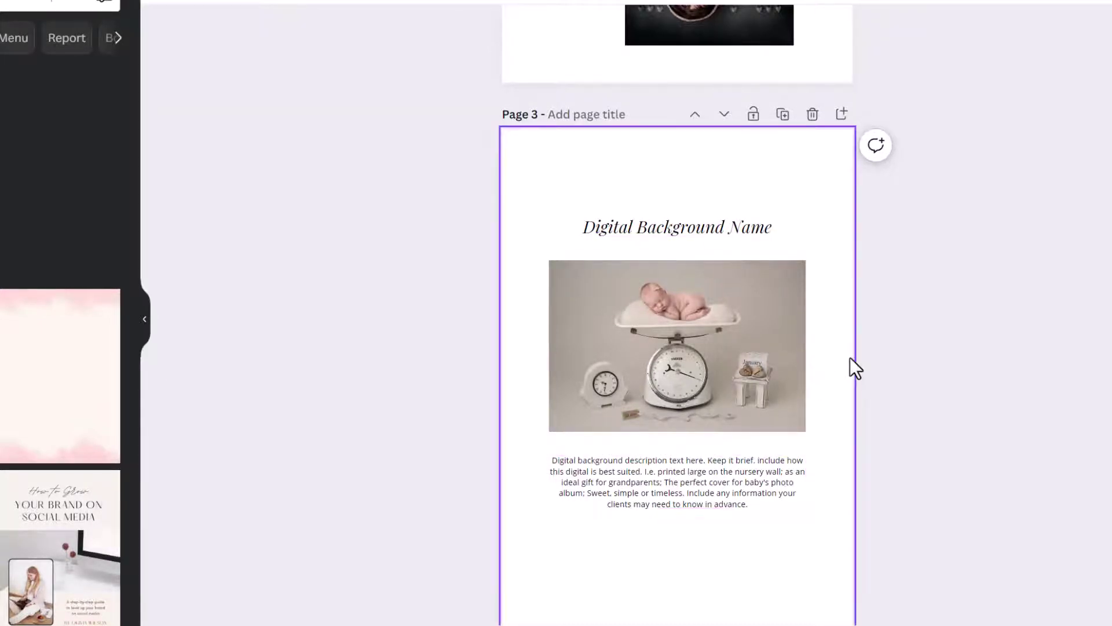
pyautogui.scroll(-10, 850, 357)
pyautogui.scroll(-20, 850, 358)
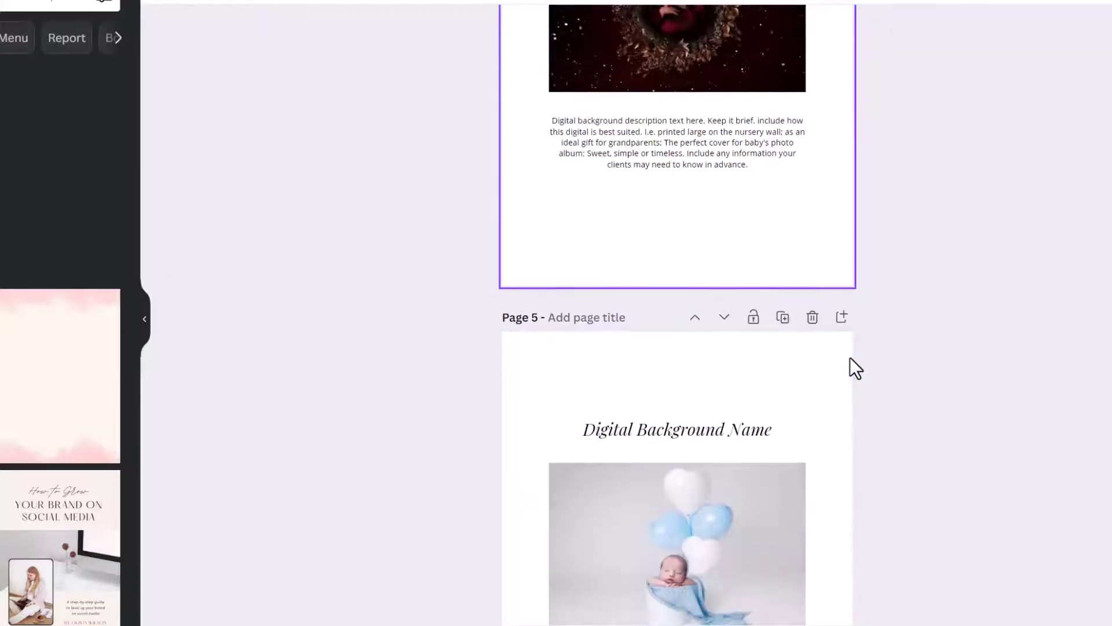
pyautogui.scroll(-8, 850, 357)
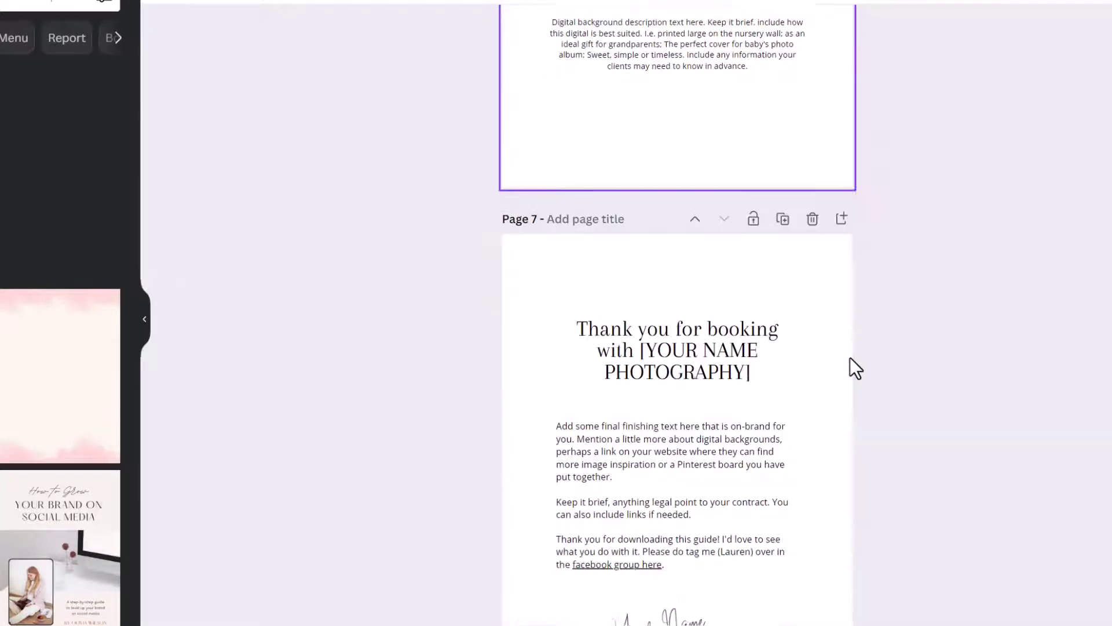
pyautogui.scroll(6, 850, 356)
pyautogui.scroll(12, 849, 357)
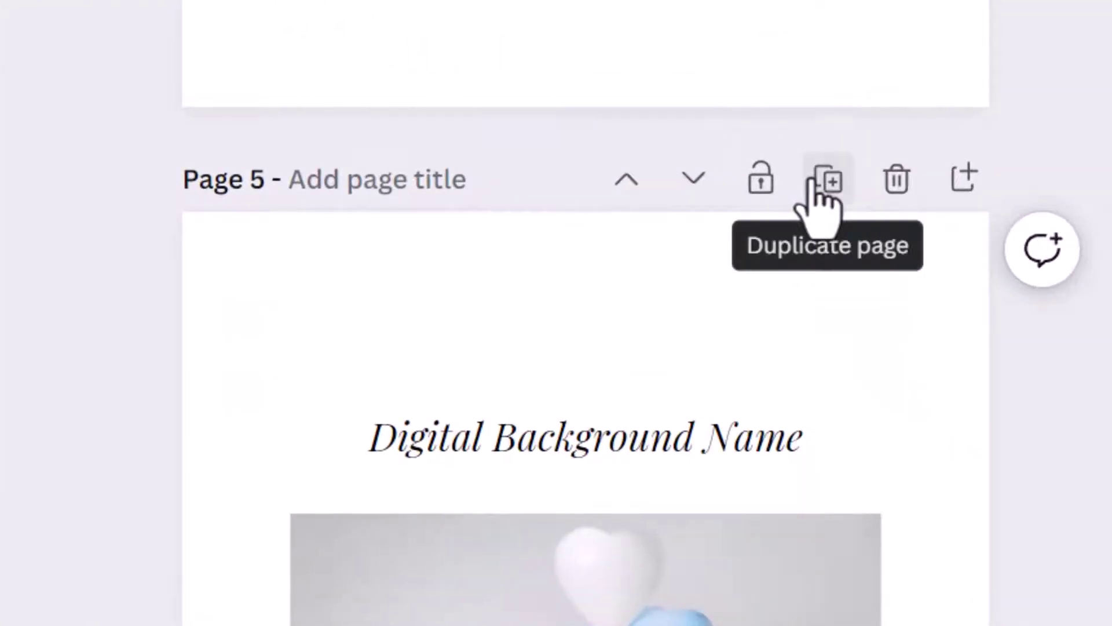
pyautogui.click(820, 184)
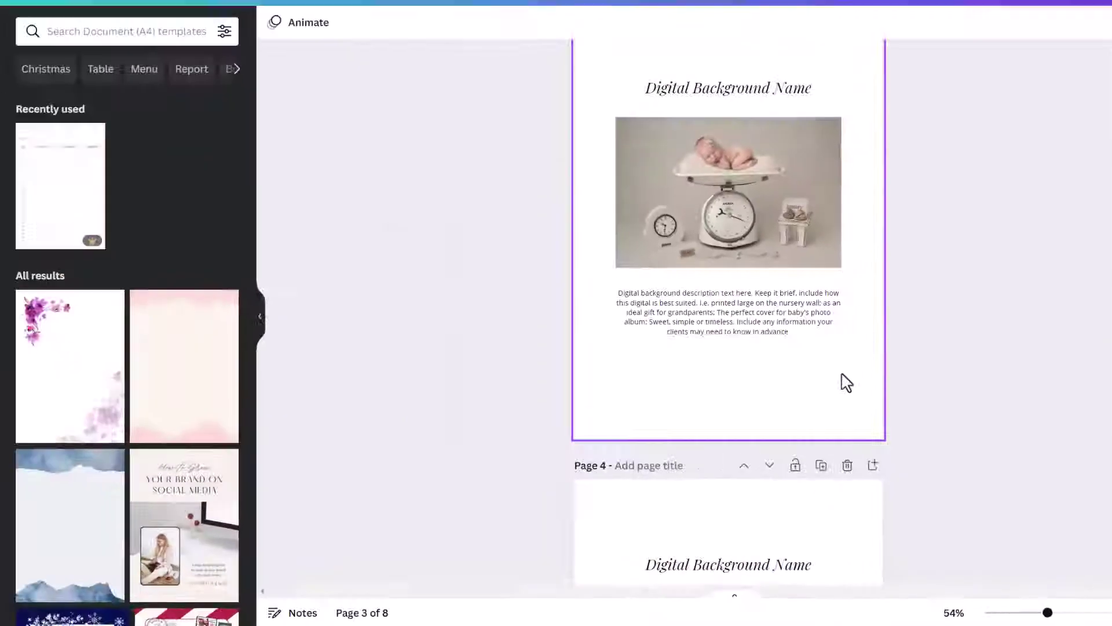
# Replace the cover's business-name placeholder with 'LEMON SKY PHOTOGRAPHY'
pyautogui.scroll(10, 847, 382)
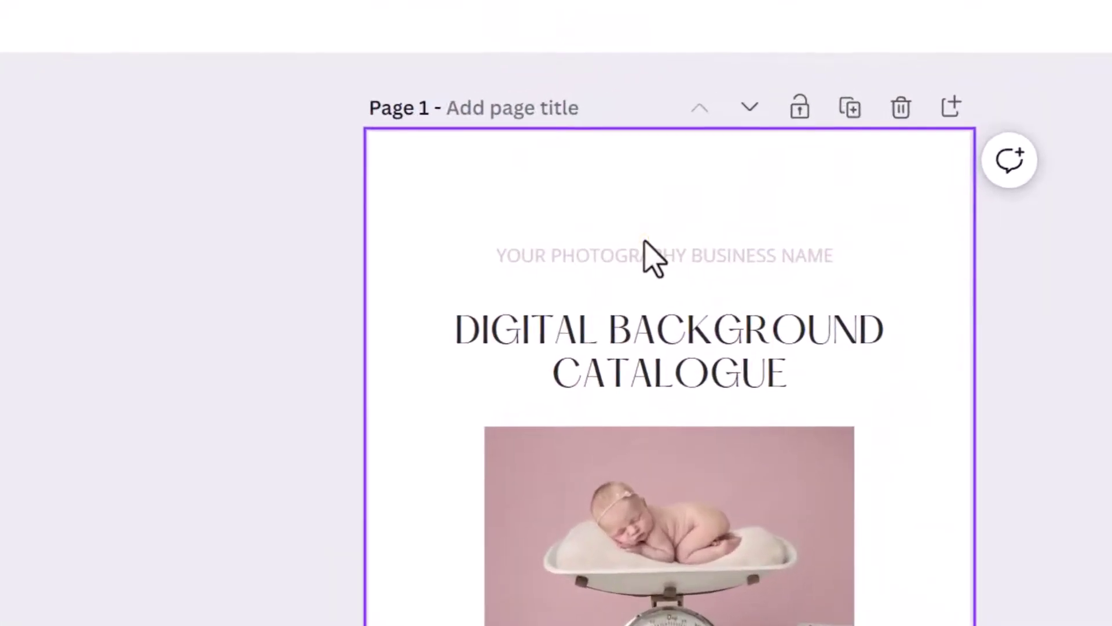
pyautogui.click(646, 251)
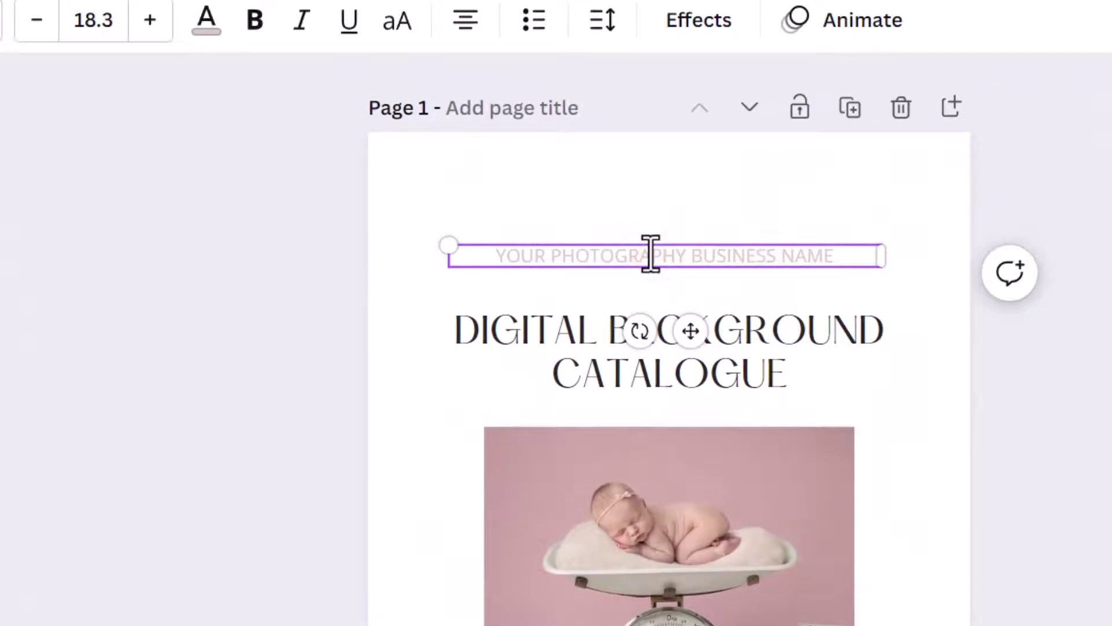
pyautogui.doubleClick(650, 253)
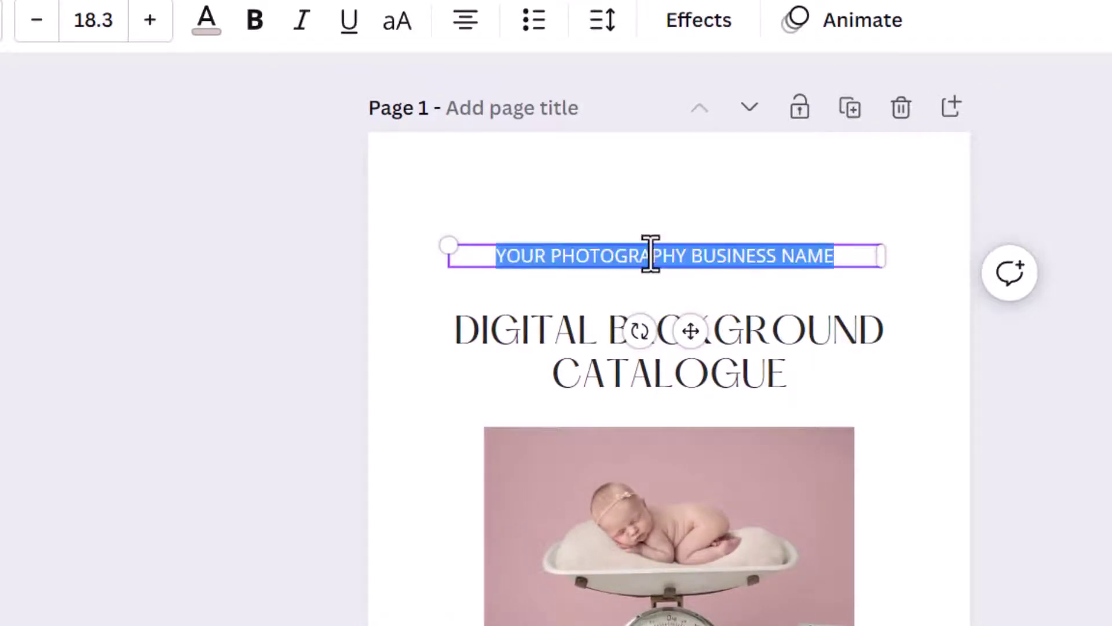
pyautogui.press('BackSpace')
pyautogui.write('LEMON')
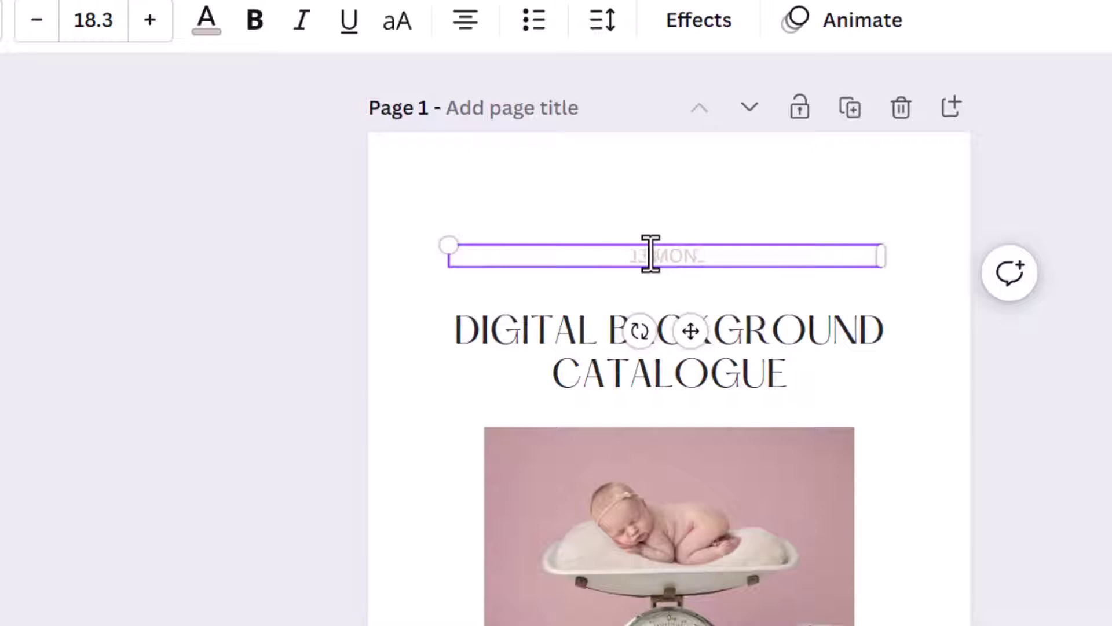
pyautogui.write(' SKY PHOTOGRA')
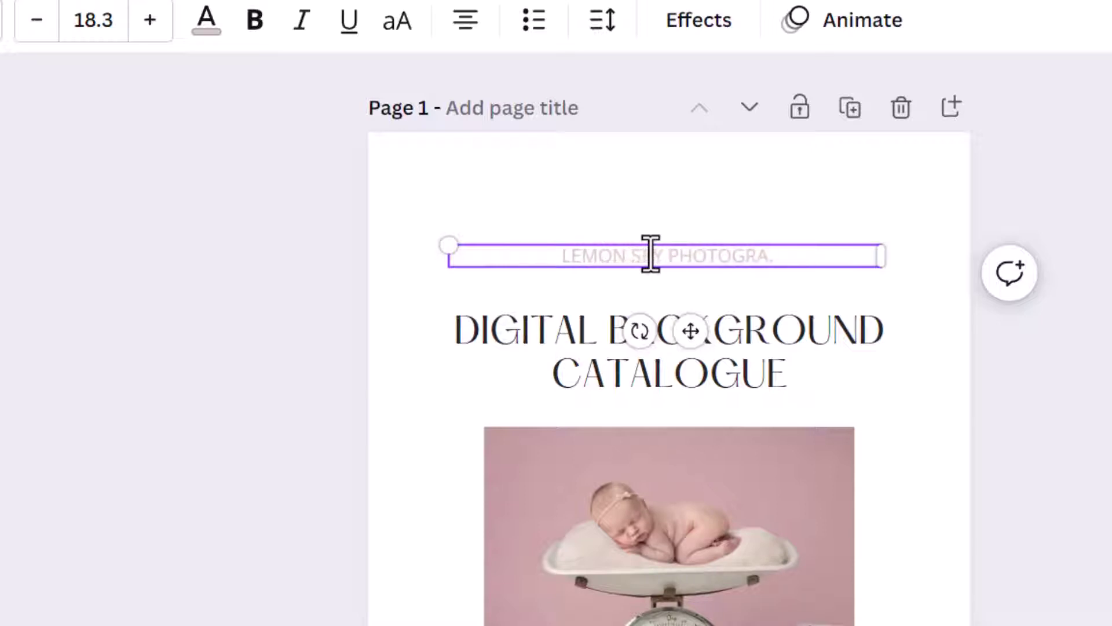
pyautogui.write('PHY')
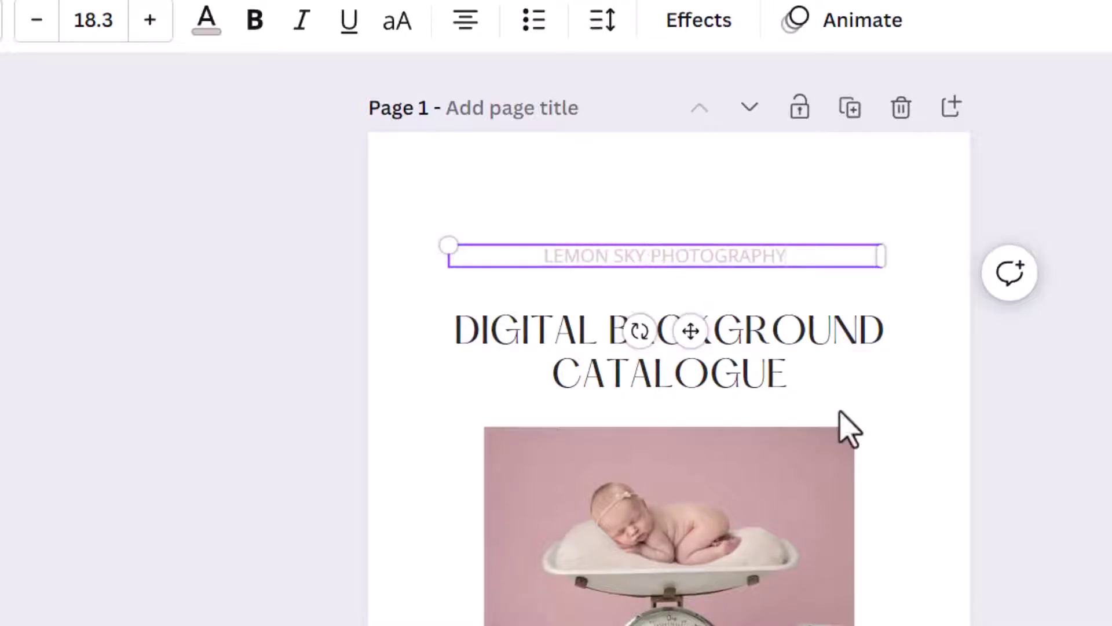
pyautogui.click(811, 373)
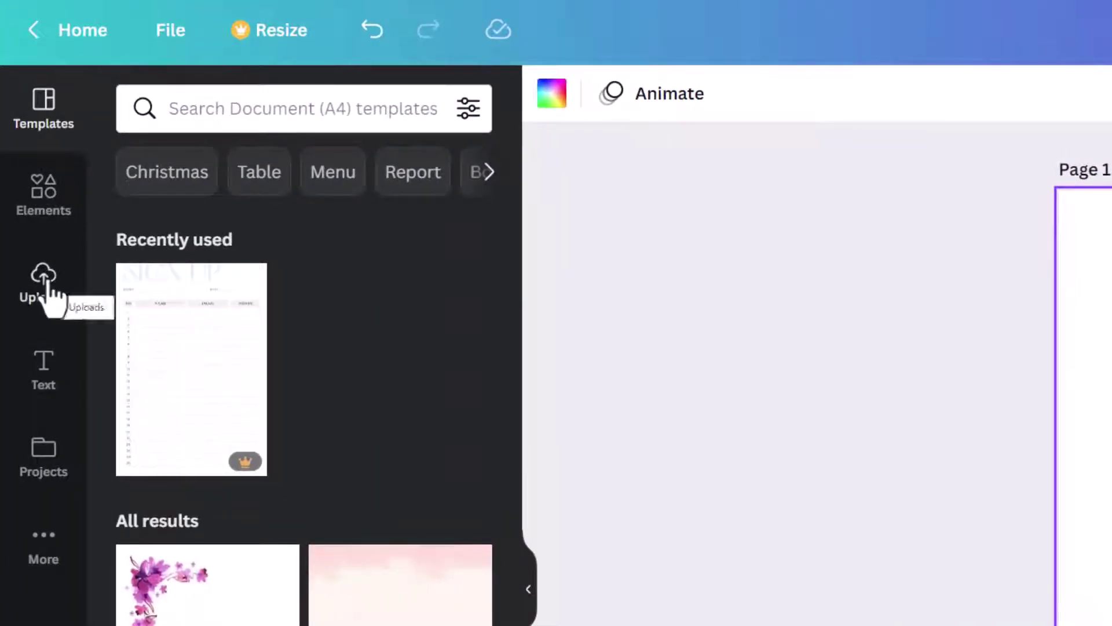
# Upload the NEW LOGO 2.png logo file to Canva
pyautogui.click(46, 289)
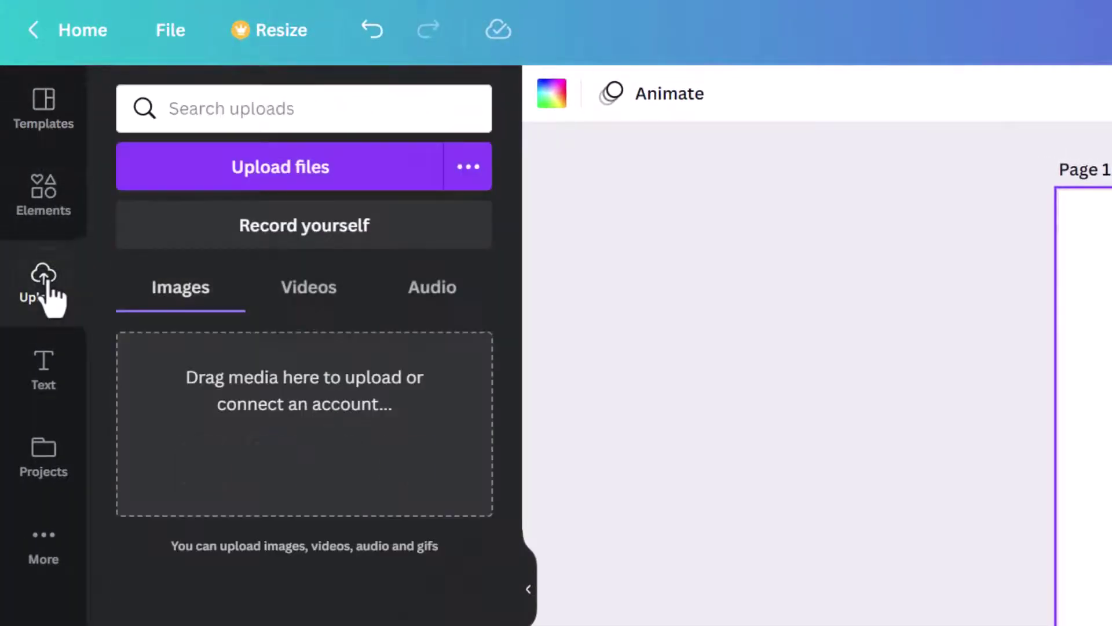
pyautogui.click(246, 163)
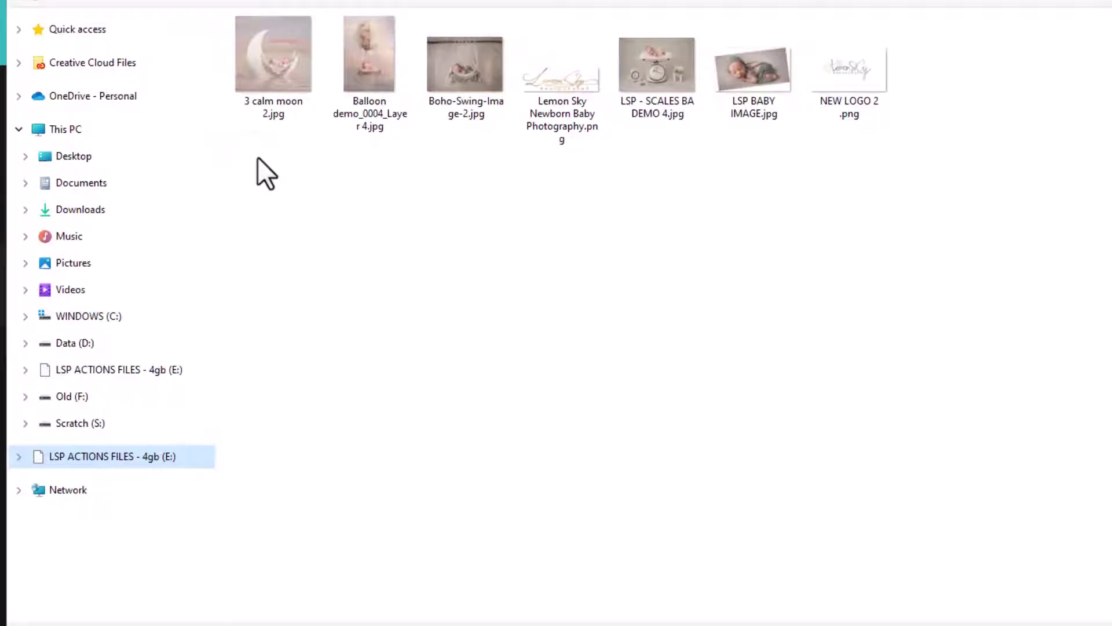
pyautogui.doubleClick(825, 86)
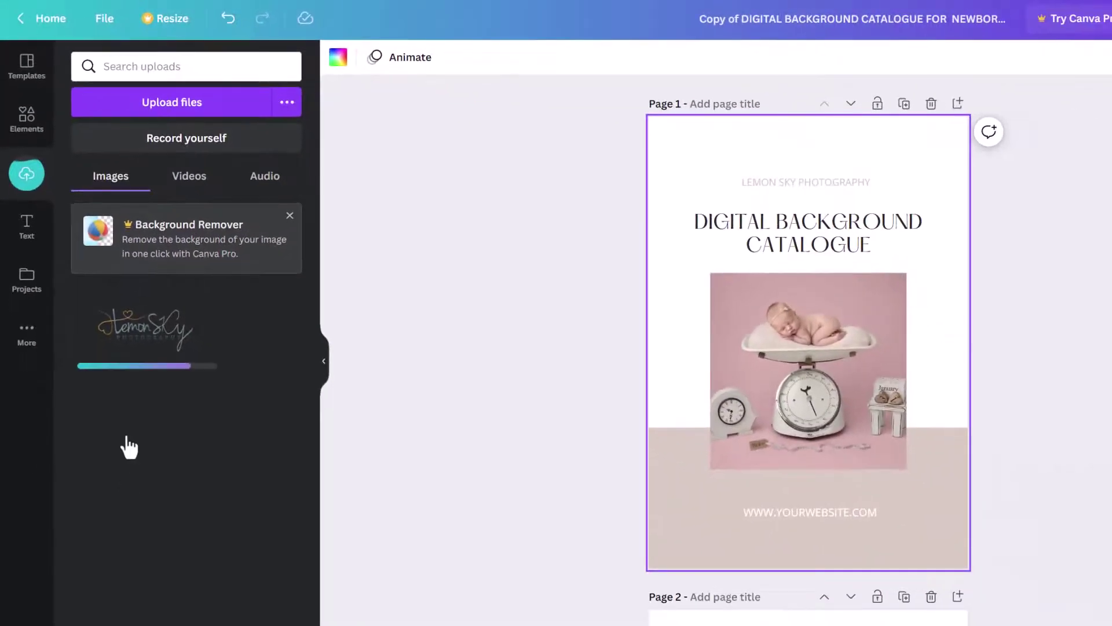
# Place the logo small and centred at the top of the cover
pyautogui.click(139, 343)
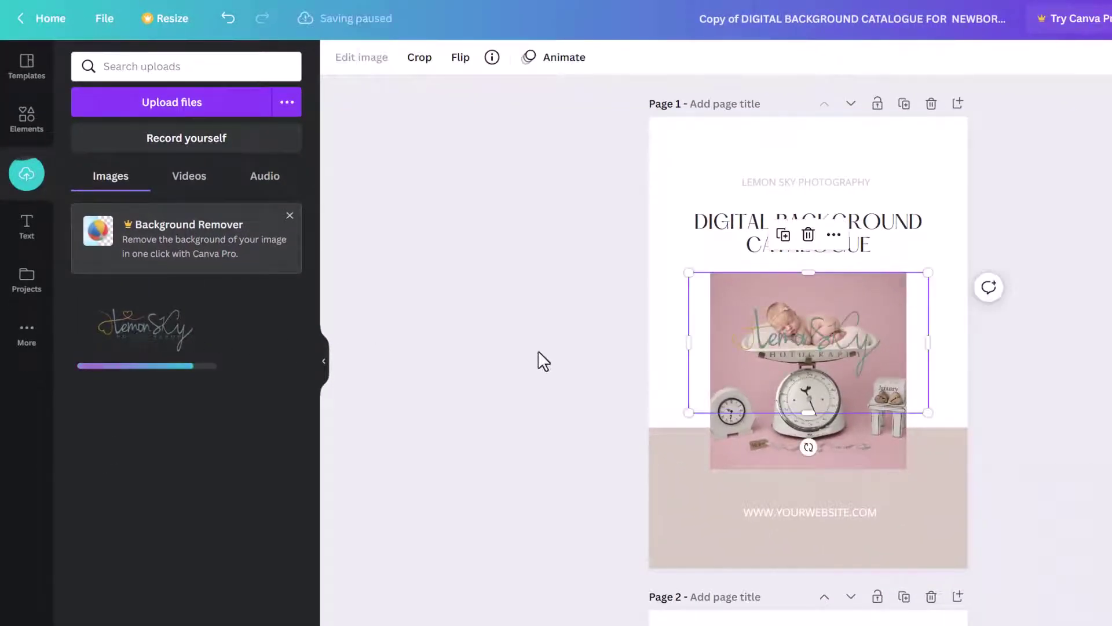
pyautogui.moveTo(782, 371); pyautogui.dragTo(773, 194)
pyautogui.moveTo(921, 236); pyautogui.dragTo(797, 156)
pyautogui.moveTo(726, 143); pyautogui.dragTo(790, 167)
pyautogui.click(782, 512)
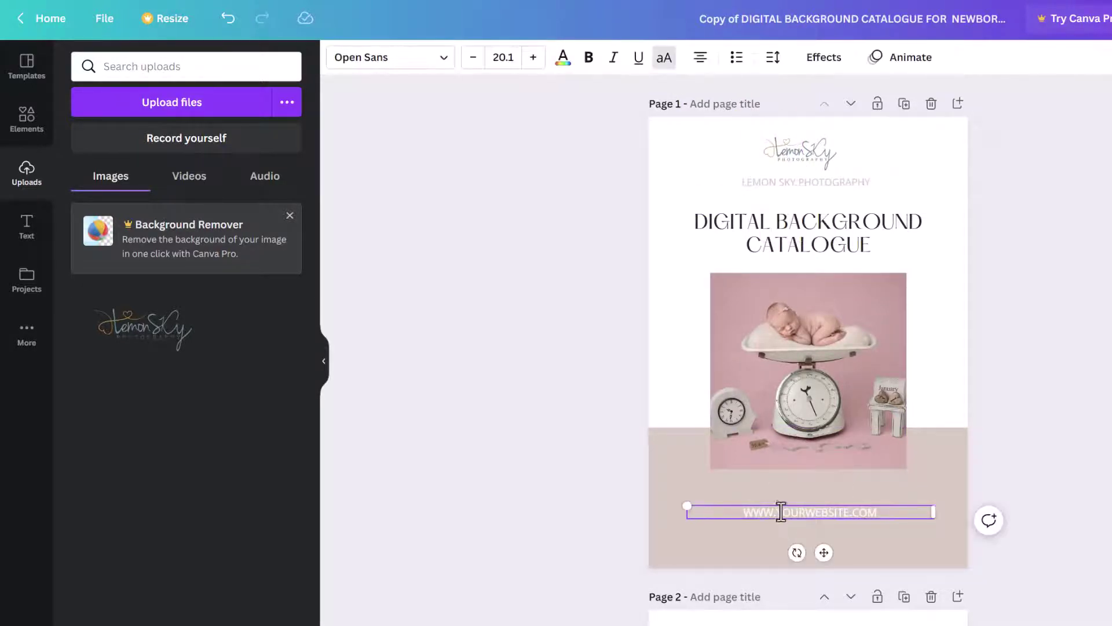
pyautogui.moveTo(781, 512); pyautogui.dragTo(851, 513)
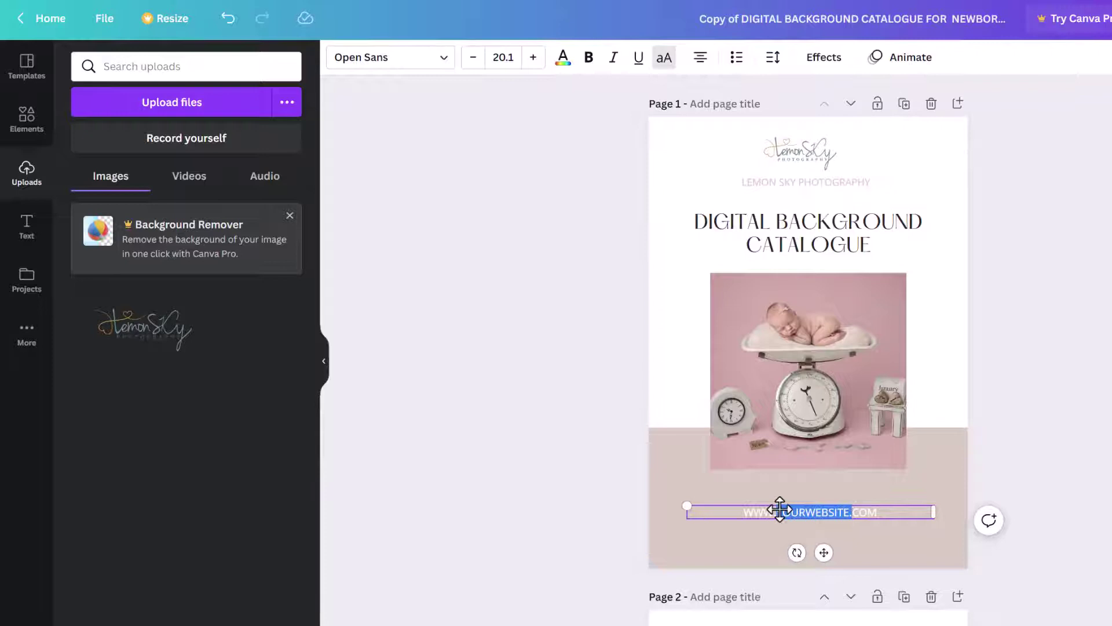
pyautogui.write('LEMONSKY')
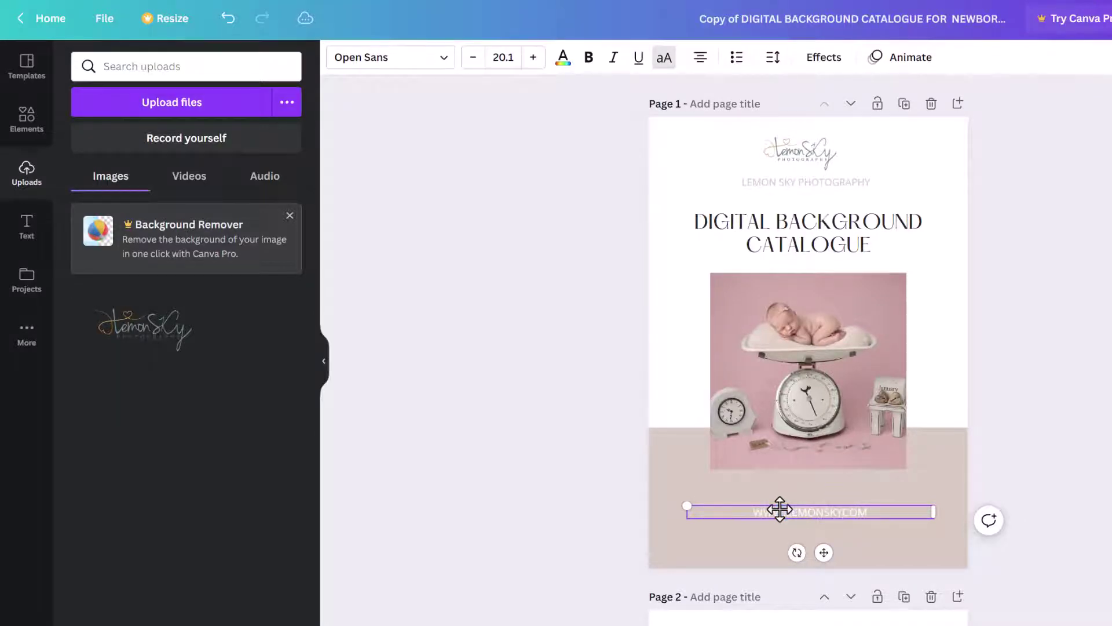
pyautogui.write('PHOTOGRAPHY')
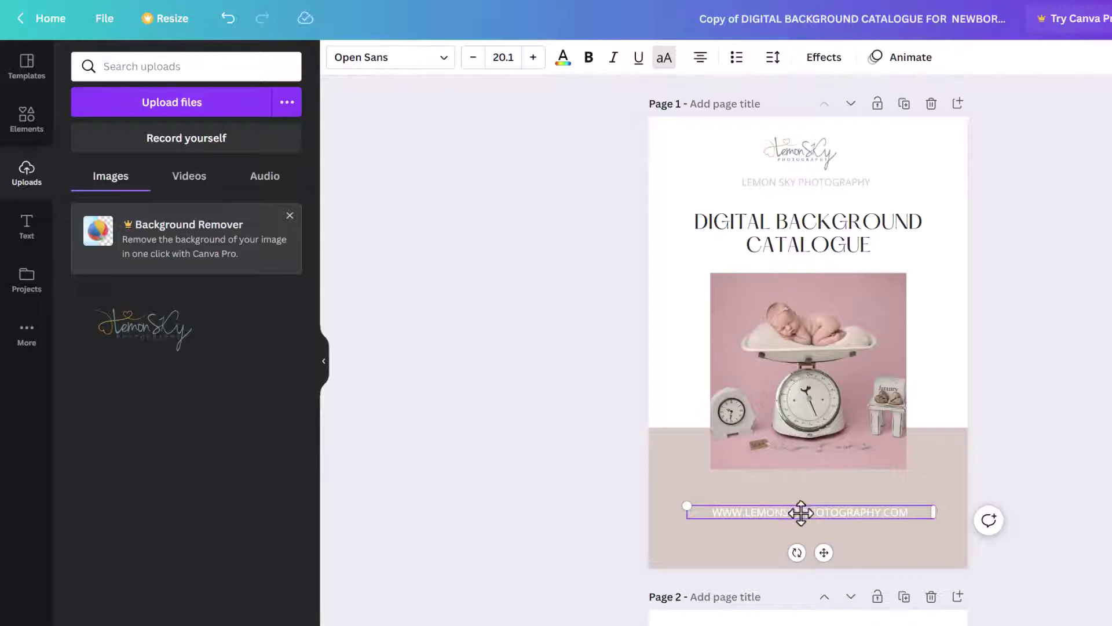
pyautogui.click(850, 522)
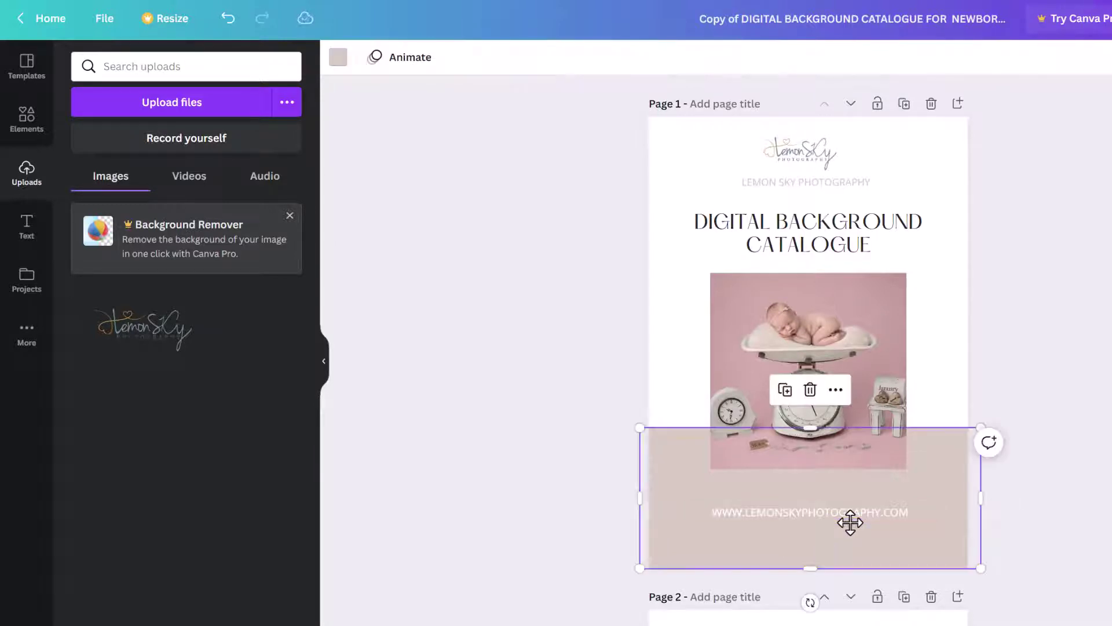
pyautogui.click(826, 324)
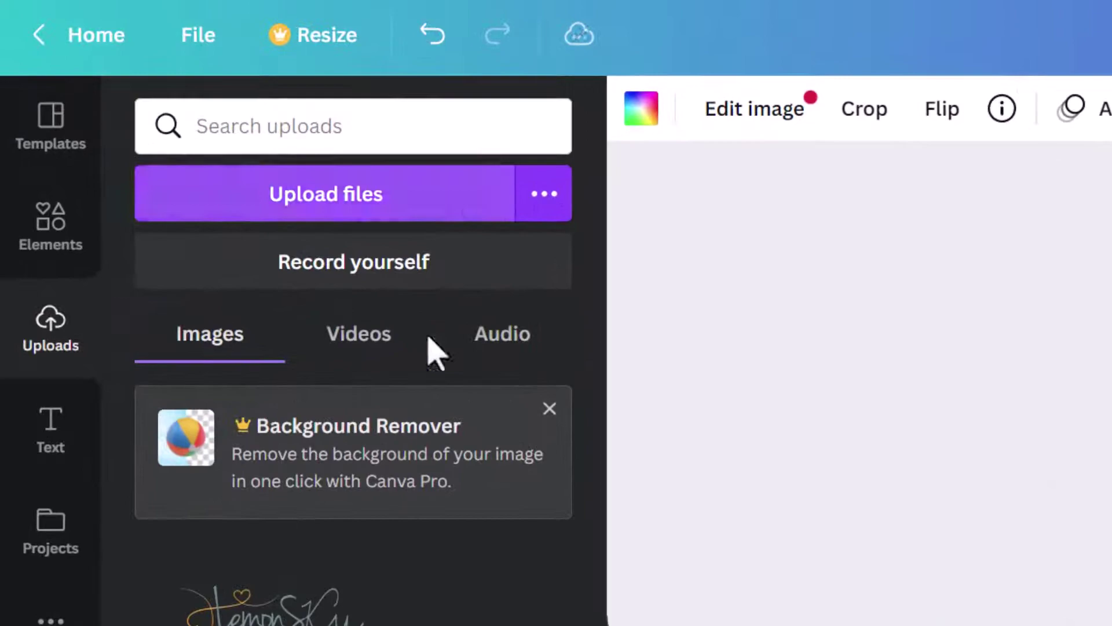
# Upload the moon, balloon, Boho swing and scales photos, and put Boho-Swing-Image-2.jpg on the cover
pyautogui.click(395, 198)
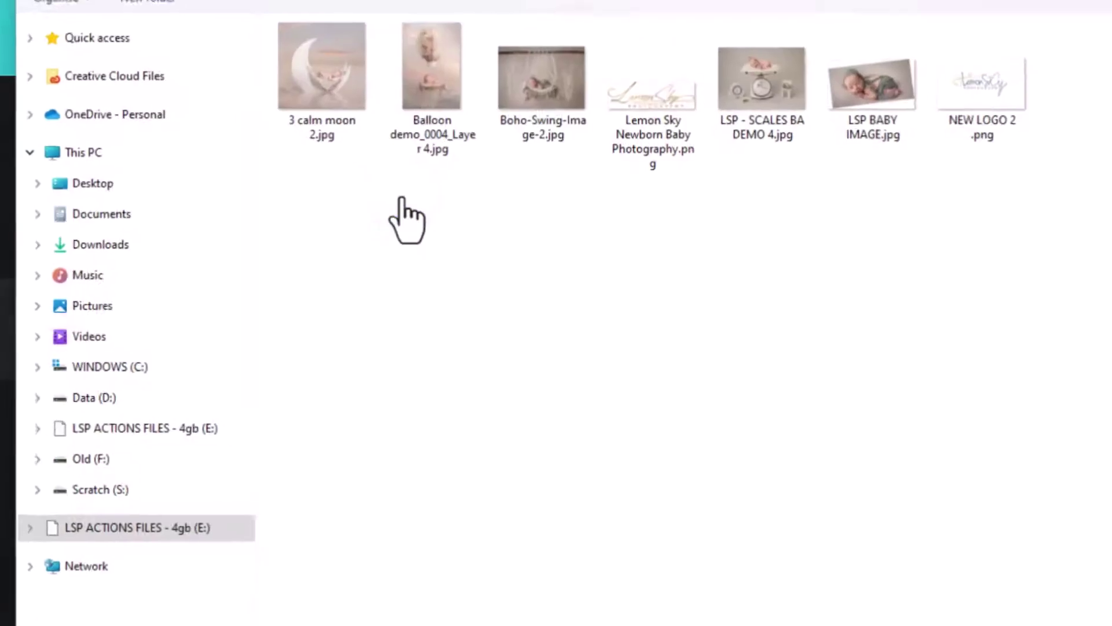
pyautogui.click(319, 110)
pyautogui.keyDown('ctrl'); pyautogui.click(411, 90); pyautogui.keyUp('ctrl')
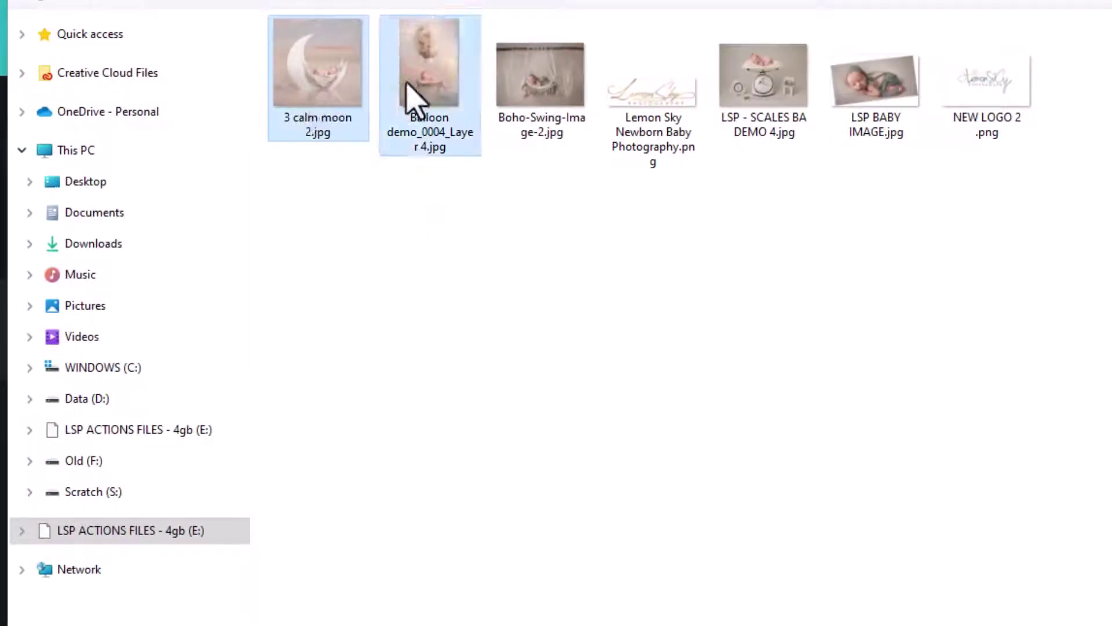
pyautogui.keyDown('ctrl'); pyautogui.click(517, 110); pyautogui.keyUp('ctrl')
pyautogui.keyDown('ctrl'); pyautogui.click(758, 130); pyautogui.keyUp('ctrl')
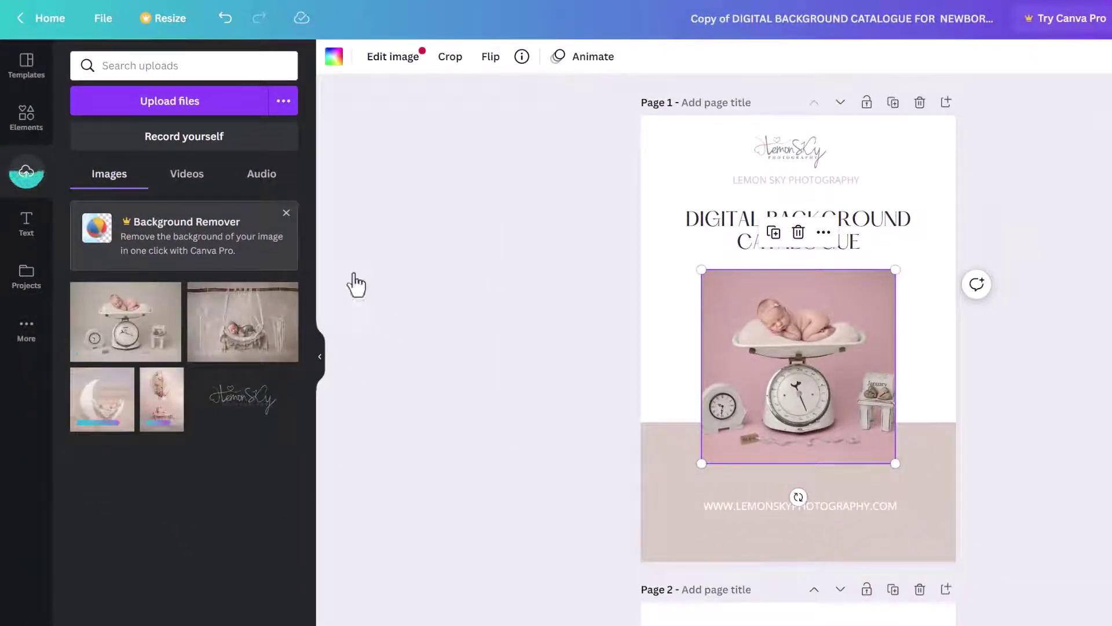
pyautogui.moveTo(230, 325); pyautogui.dragTo(780, 332)
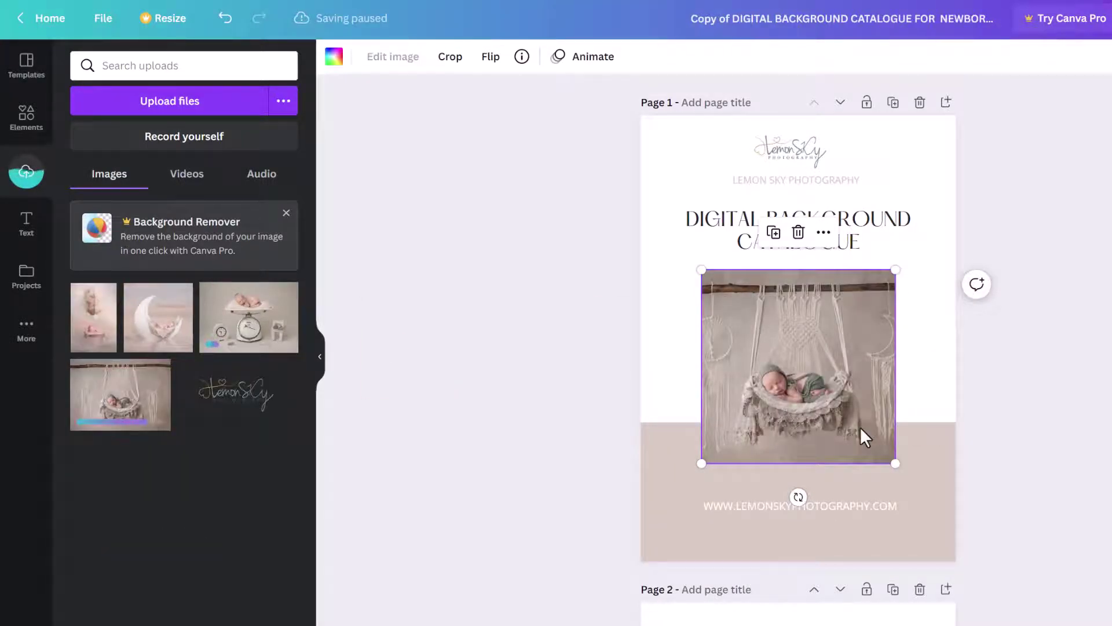
pyautogui.click(987, 381)
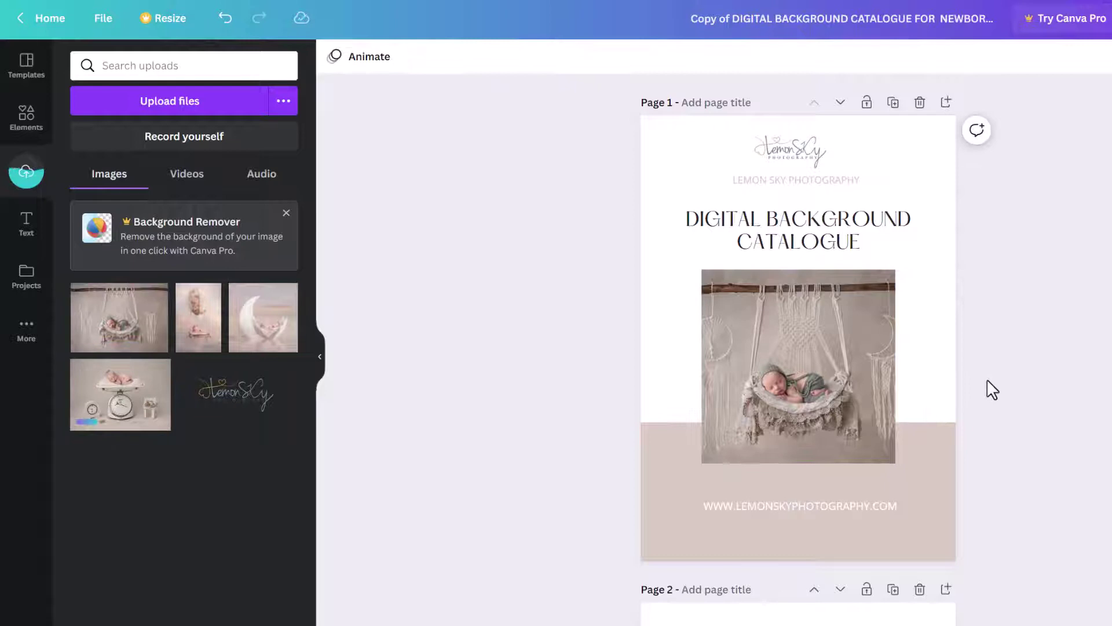
# Make the cover's pink footer band behind the web address dark grey
pyautogui.scroll(-2, 986, 377)
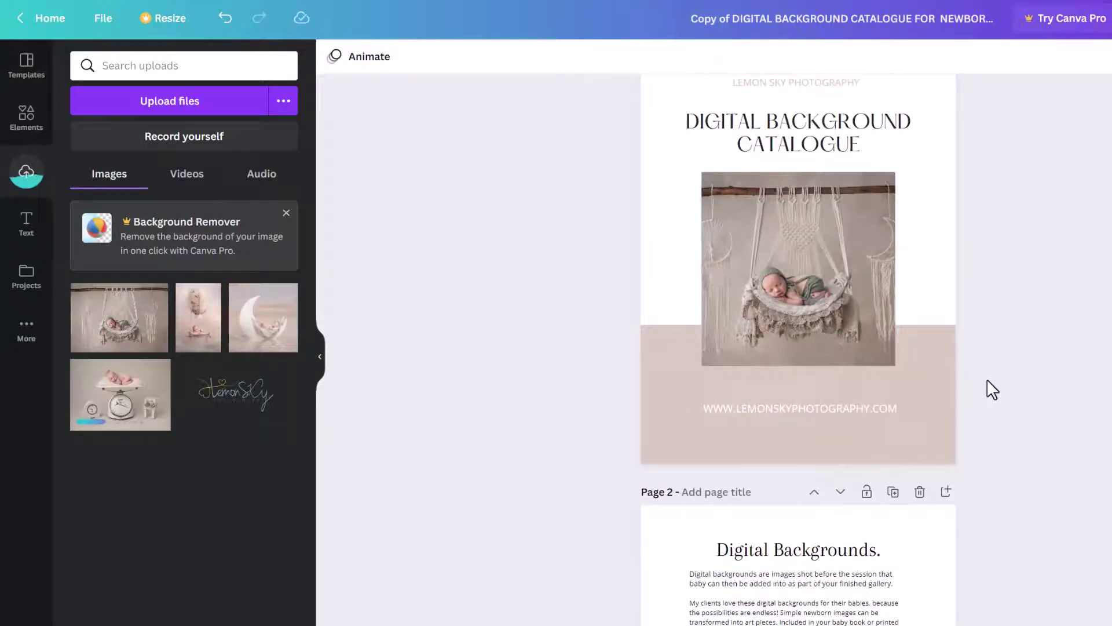
pyautogui.click(814, 391)
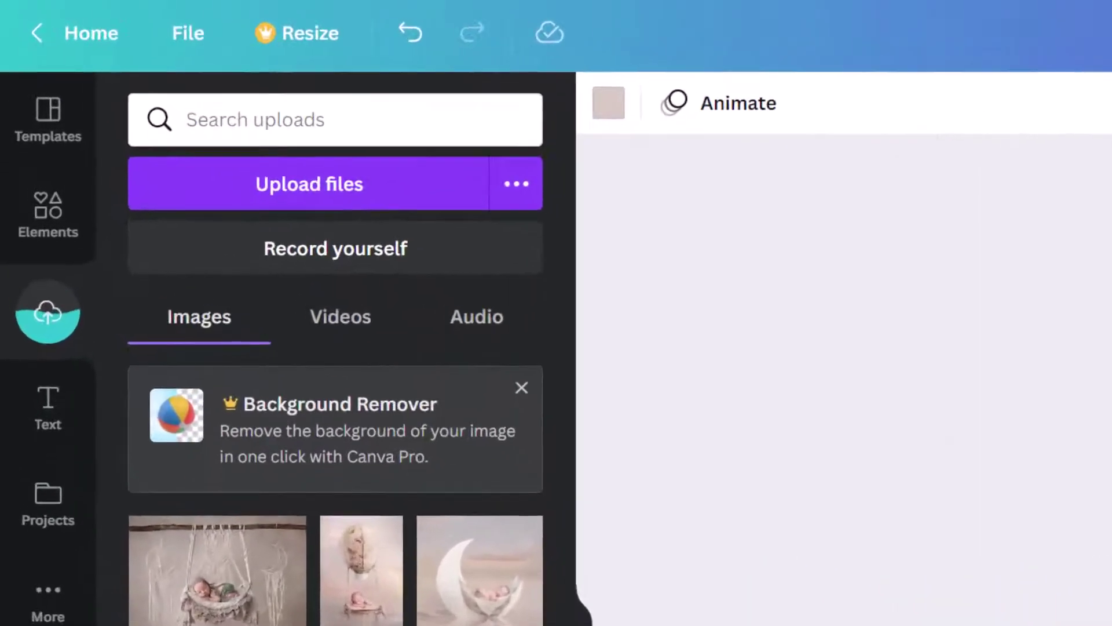
pyautogui.click(624, 113)
pyautogui.click(382, 249)
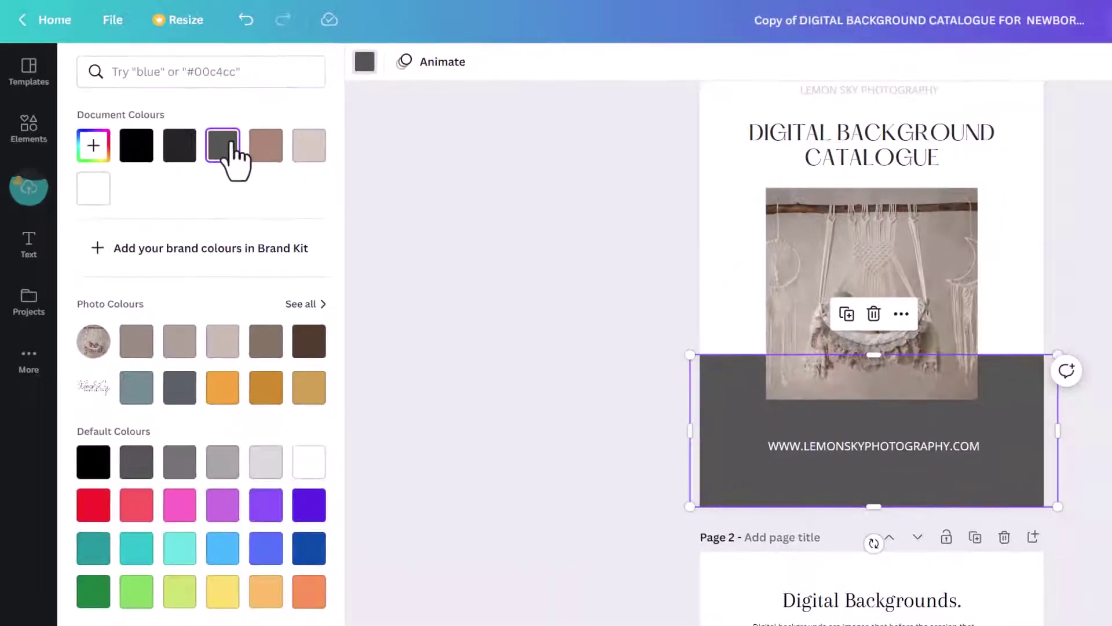
pyautogui.click(267, 148)
pyautogui.click(225, 382)
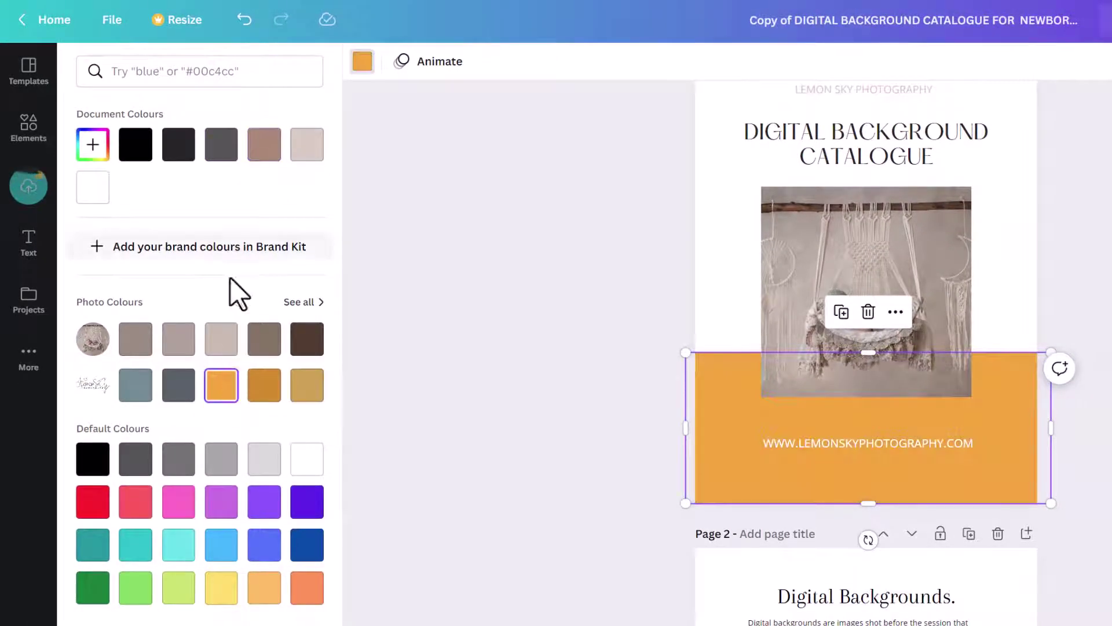
pyautogui.click(230, 148)
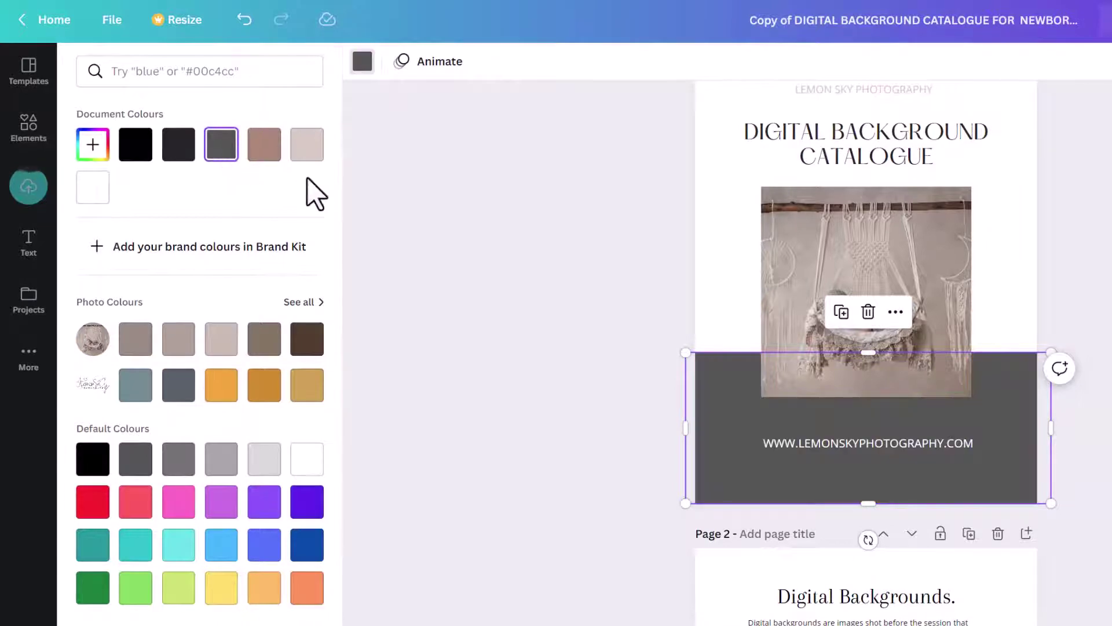
pyautogui.press('Escape')
pyautogui.click(1095, 382)
pyautogui.scroll(-5, 1072, 406)
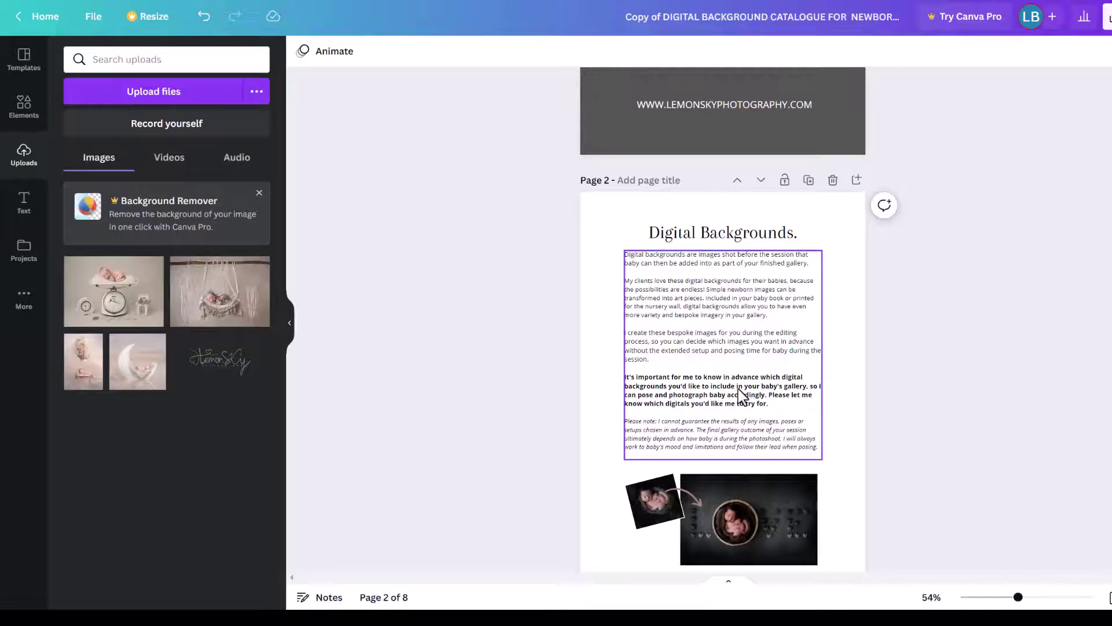
pyautogui.click(677, 426)
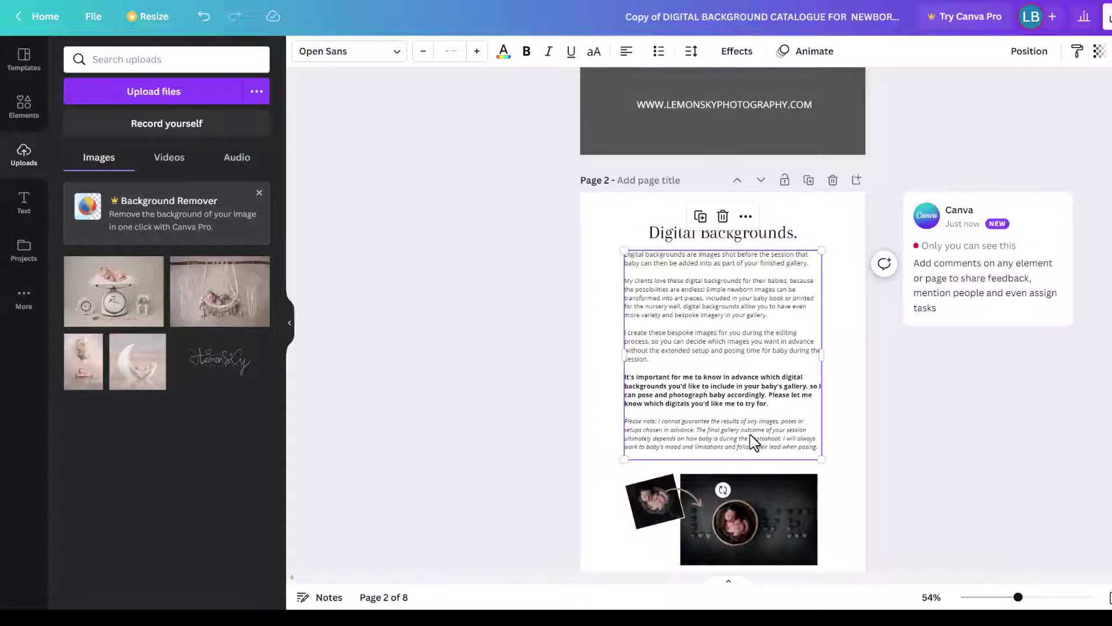
pyautogui.click(848, 385)
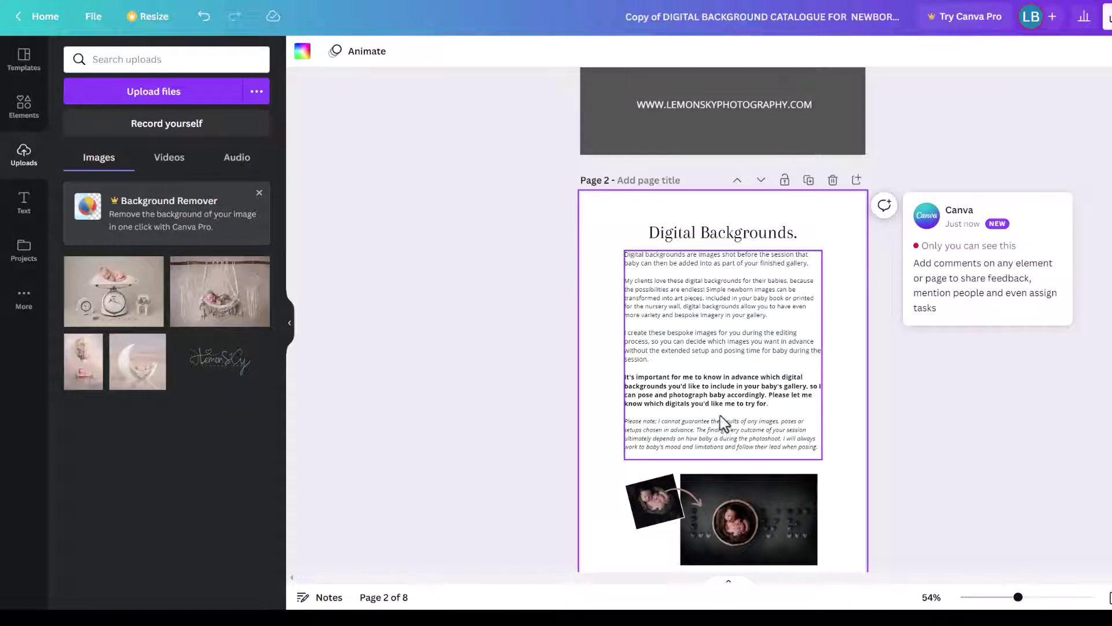
pyautogui.click(718, 336)
pyautogui.click(843, 350)
pyautogui.click(726, 311)
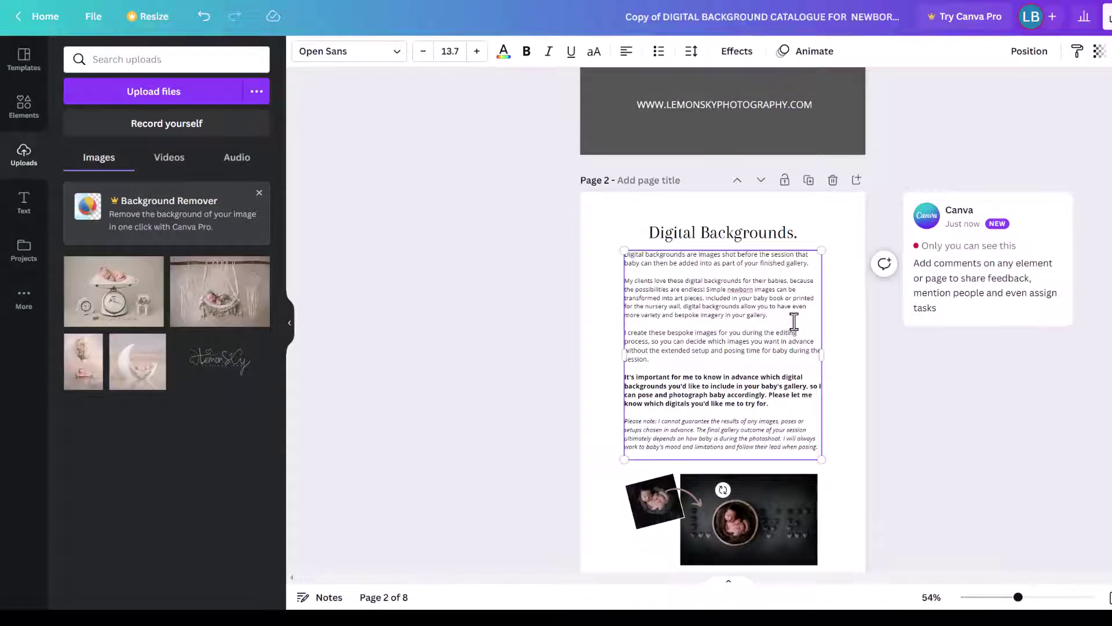
pyautogui.press('Return')
pyautogui.press('Return')
pyautogui.write('E')
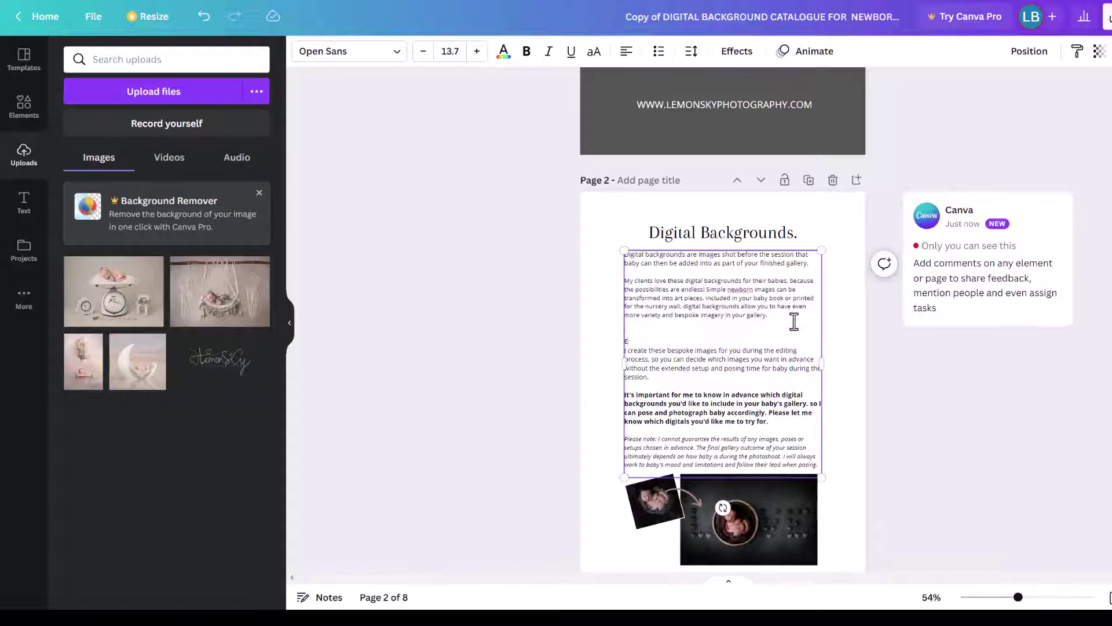
pyautogui.write('XTRA TE')
pyautogui.moveTo(663, 340); pyautogui.dragTo(629, 338)
pyautogui.press('BackSpace')
pyautogui.press('BackSpace')
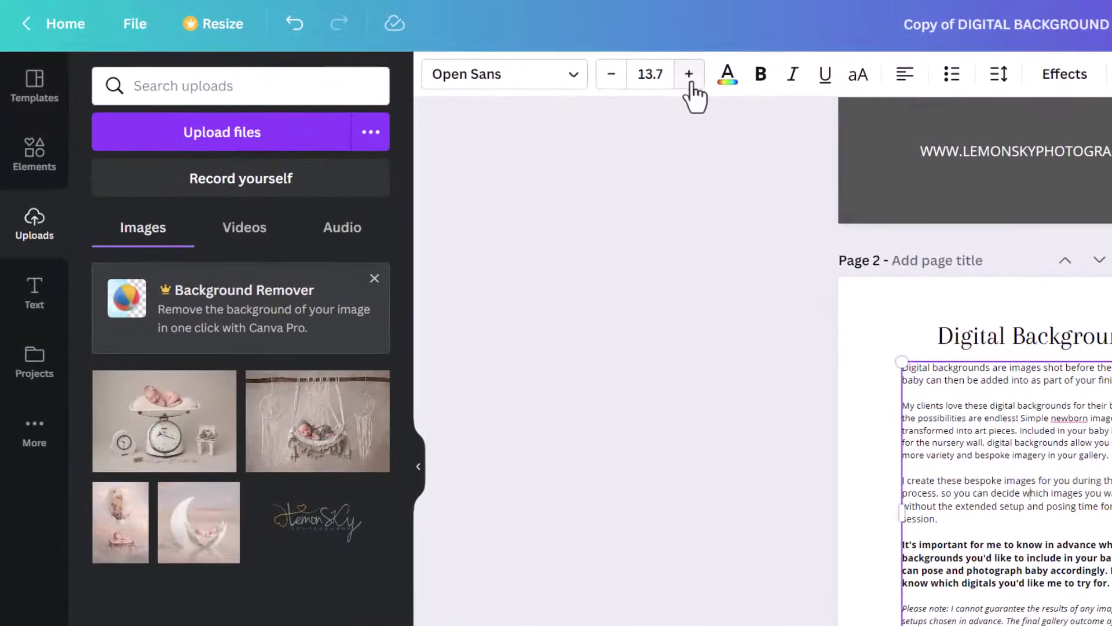
pyautogui.click(621, 68)
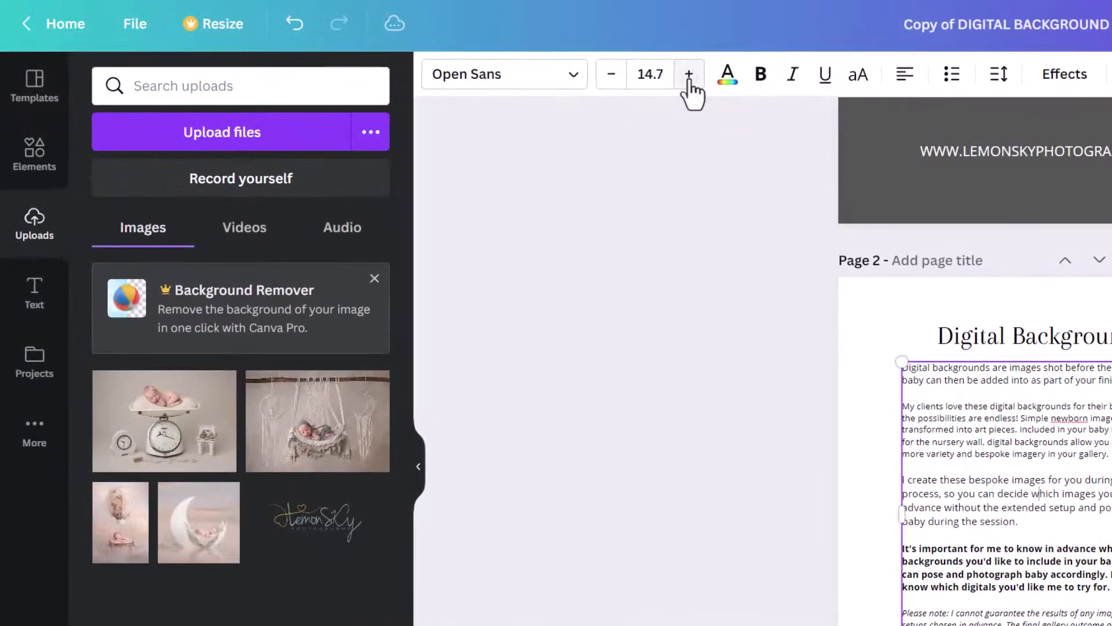
pyautogui.click(551, 68)
pyautogui.click(540, 88)
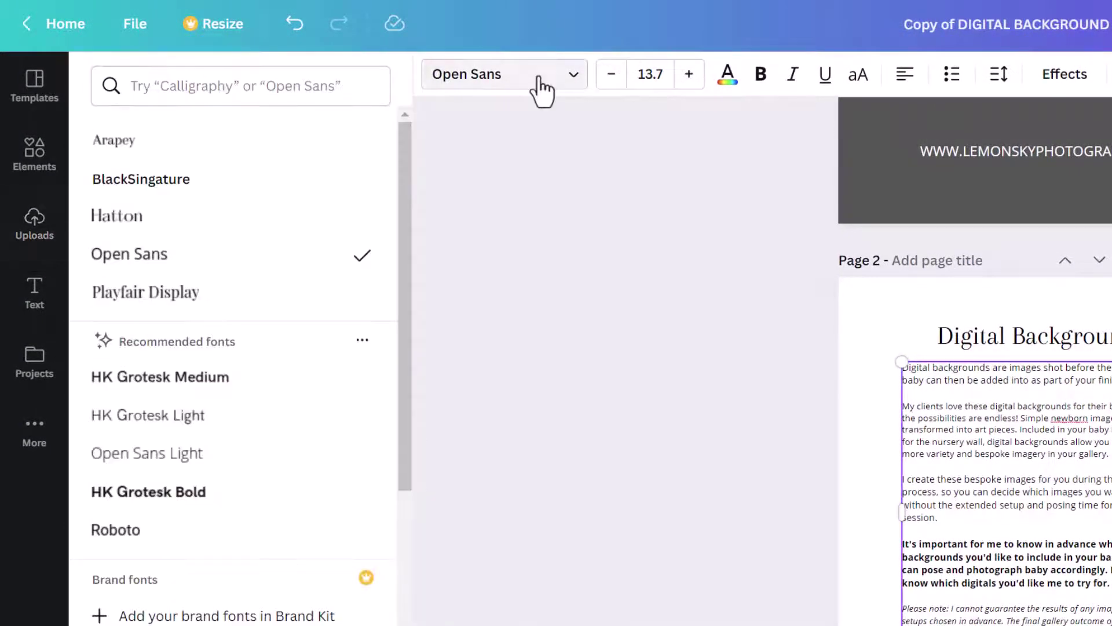
pyautogui.click(500, 96)
pyautogui.click(499, 84)
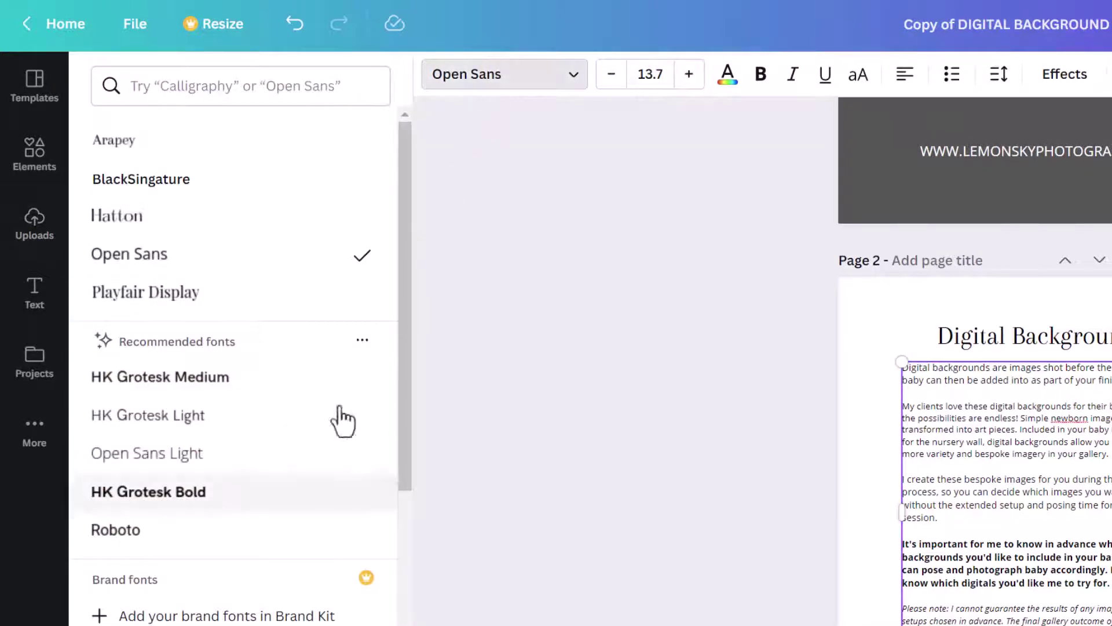
pyautogui.click(284, 536)
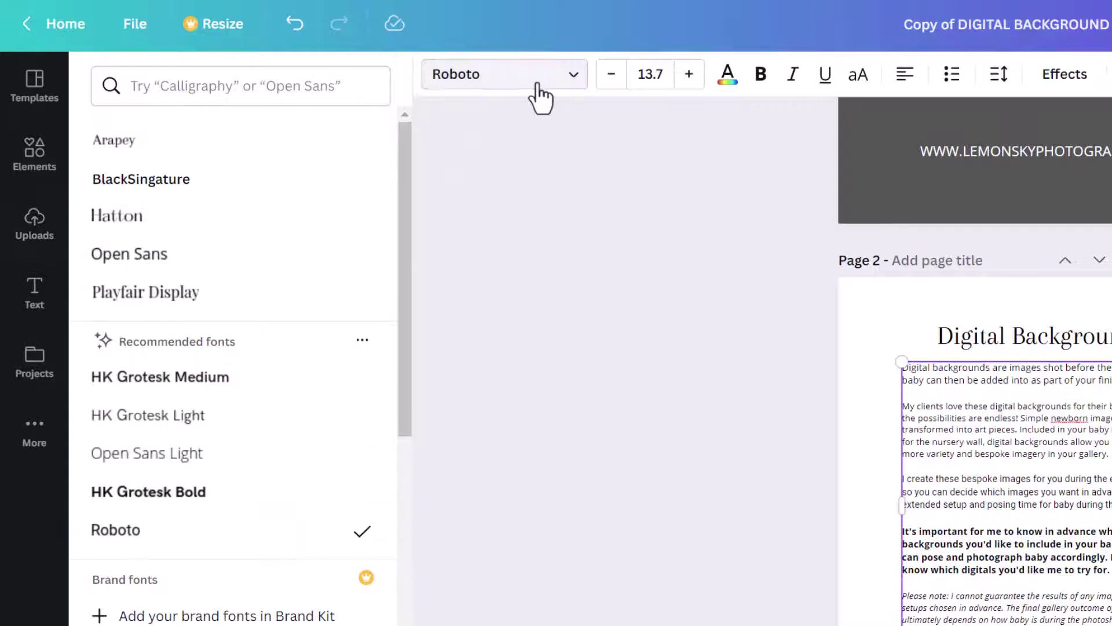
pyautogui.click(540, 94)
pyautogui.hotkey('ctrl', 'z')
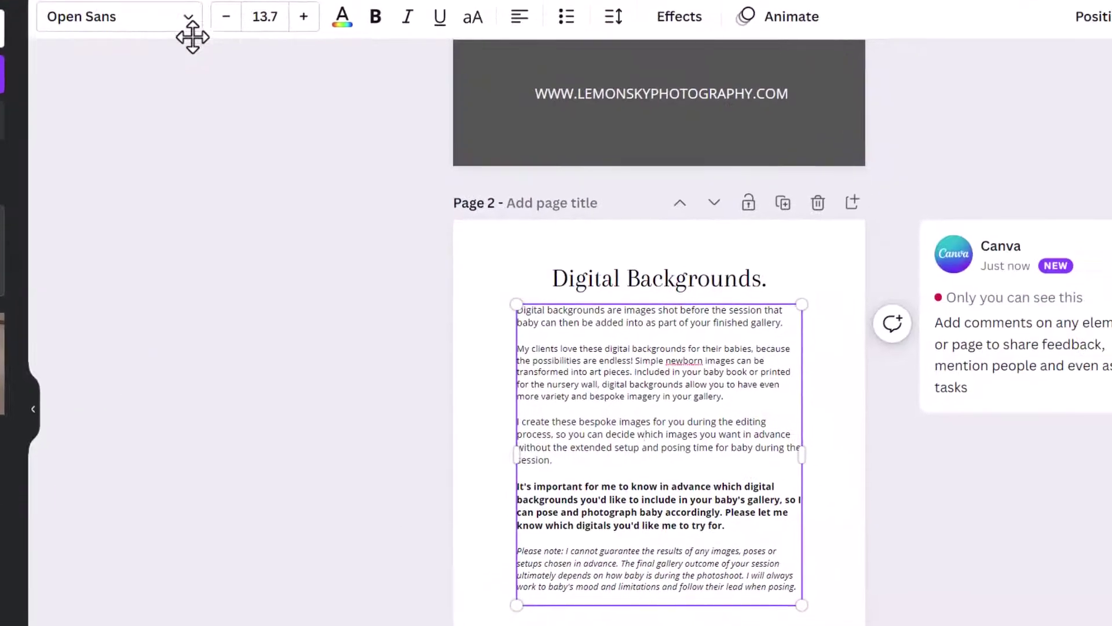
# Select the small tilted photo in page 2's before-and-after image group
pyautogui.scroll(-5, 978, 216)
pyautogui.click(632, 178)
pyautogui.click(631, 179)
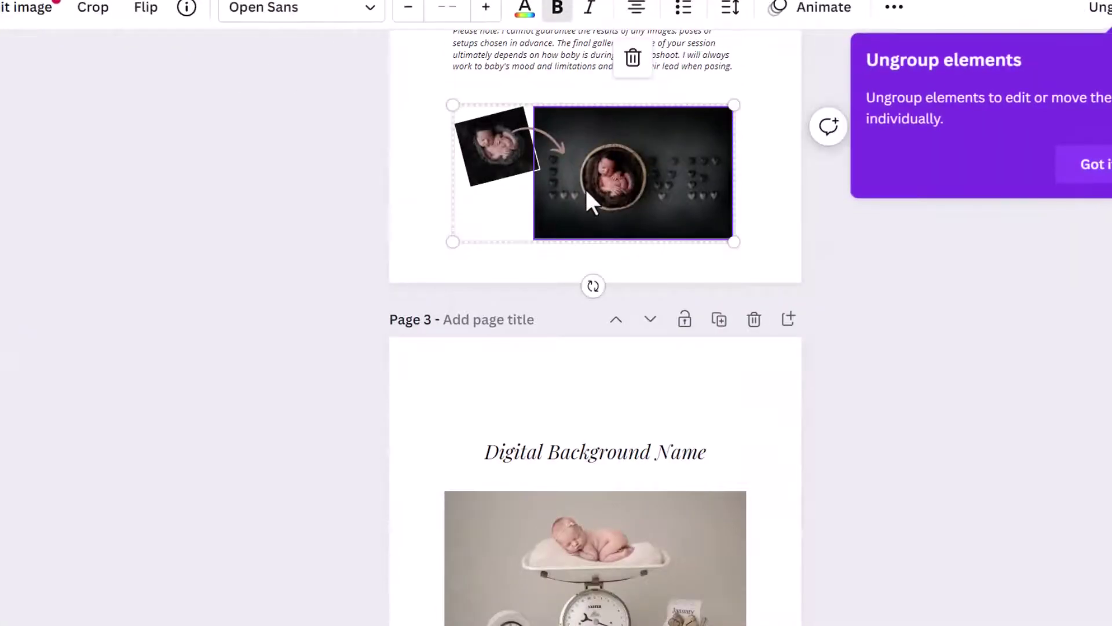
pyautogui.click(509, 148)
pyautogui.click(616, 161)
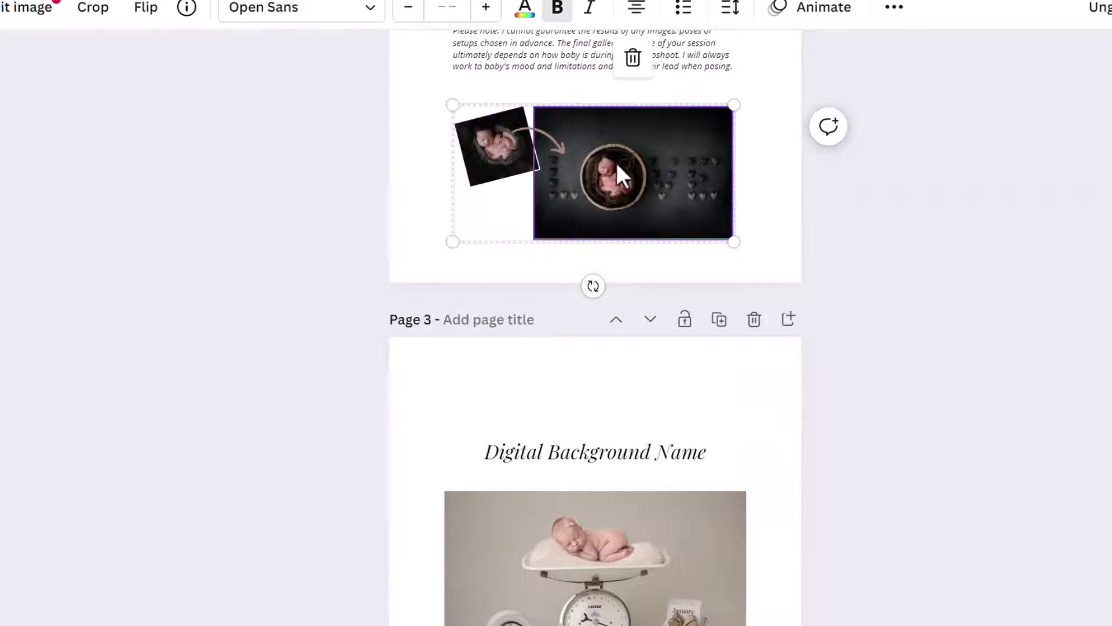
pyautogui.click(485, 137)
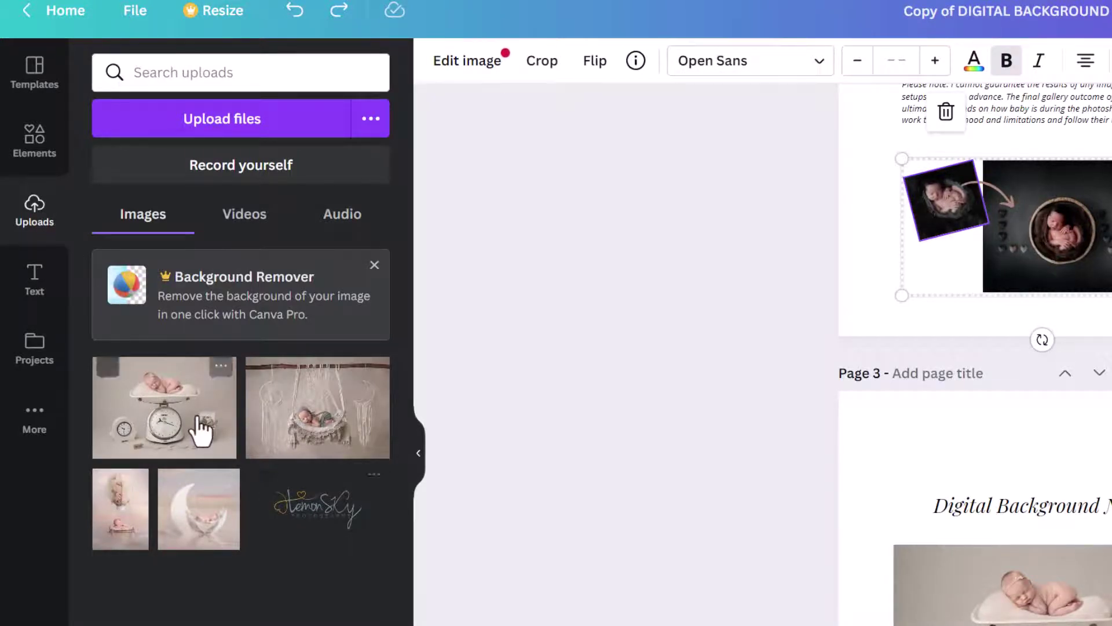
# Upload LSP BABY IMAGE into the tilted frame and put the swing photo in the large frame
pyautogui.click(136, 114)
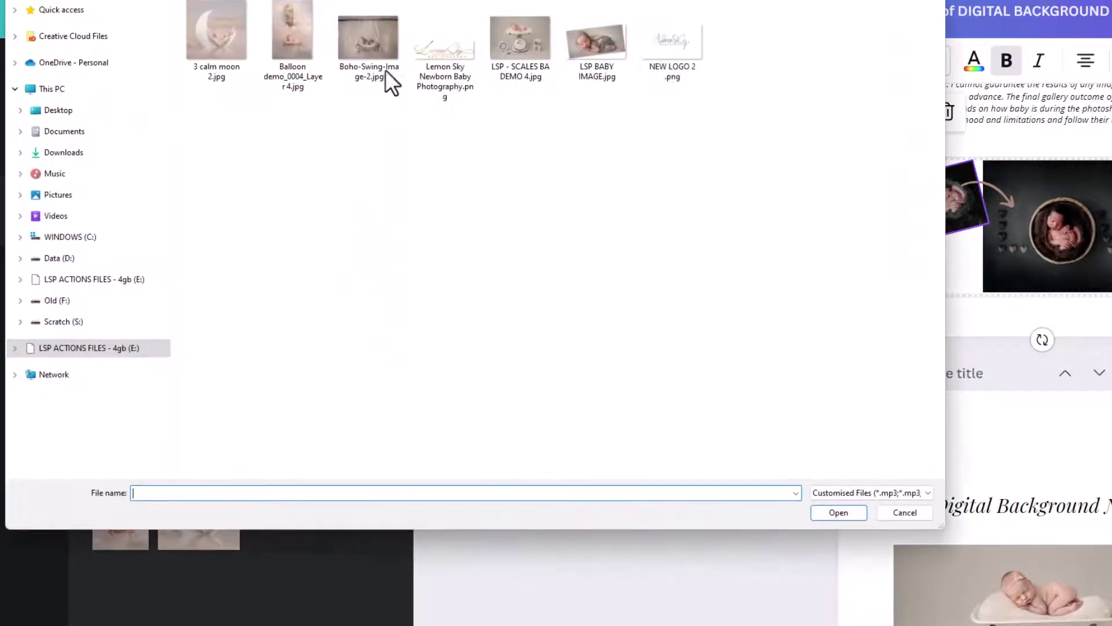
pyautogui.doubleClick(598, 39)
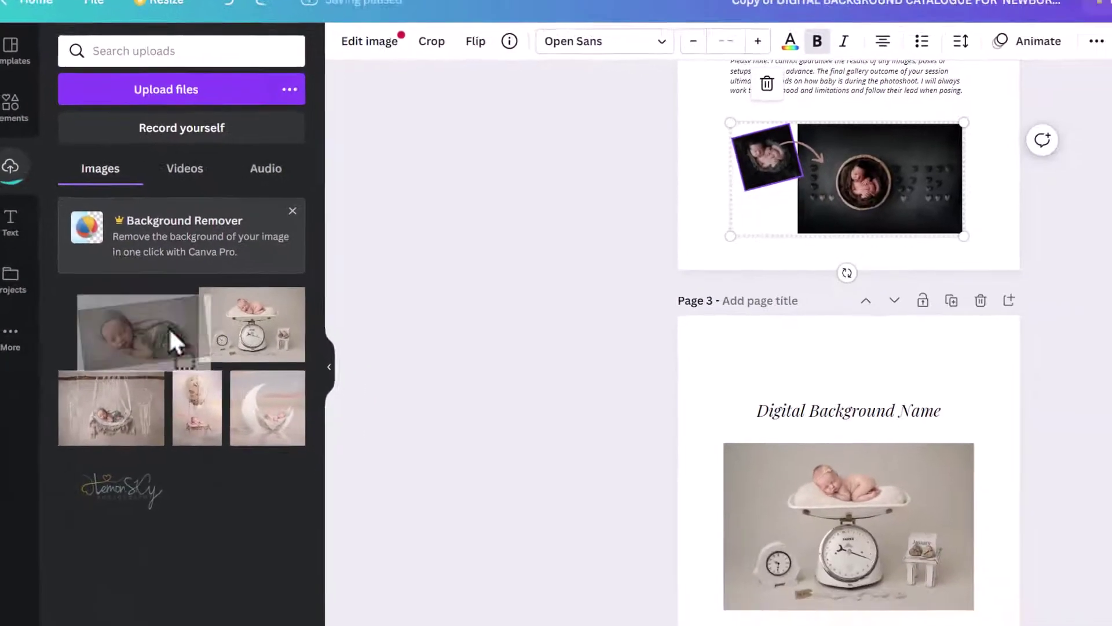
pyautogui.moveTo(169, 327); pyautogui.dragTo(767, 160)
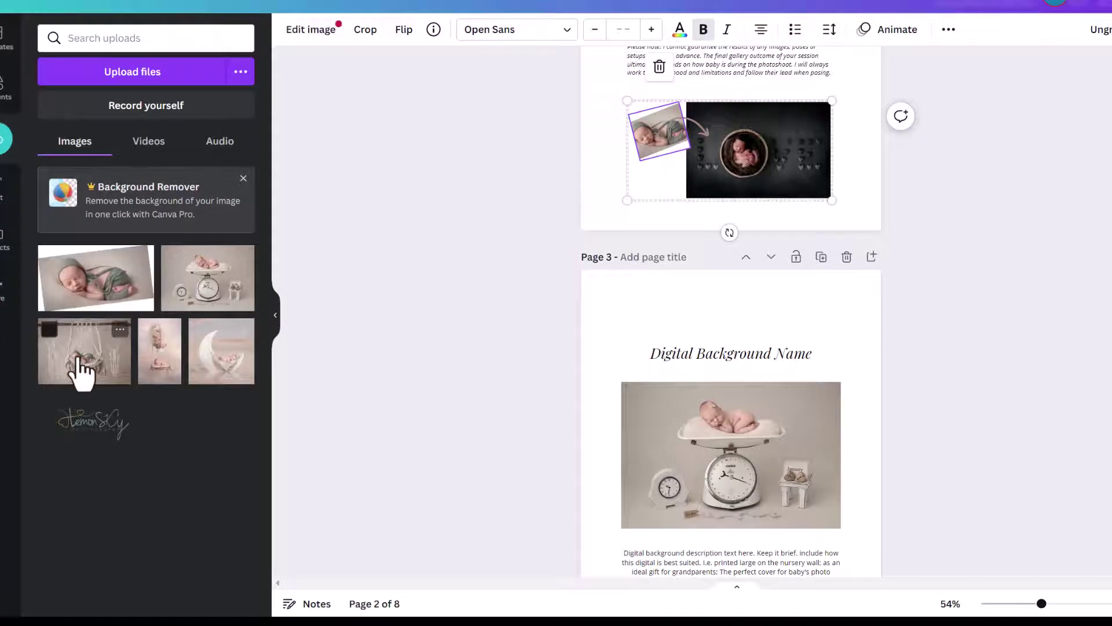
pyautogui.moveTo(81, 371); pyautogui.dragTo(771, 145)
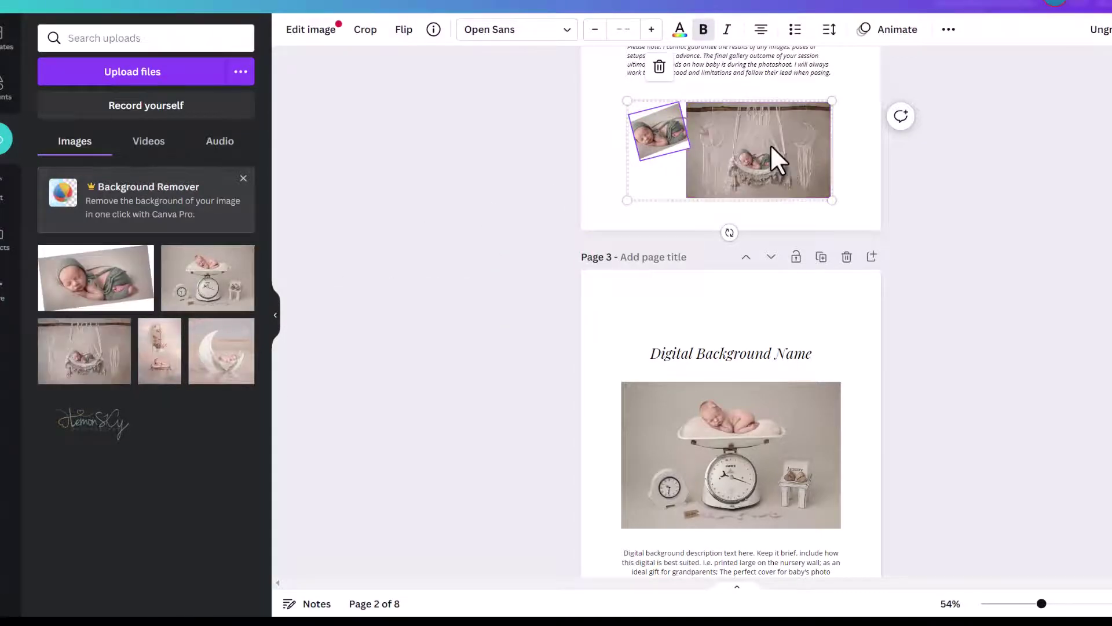
pyautogui.click(853, 183)
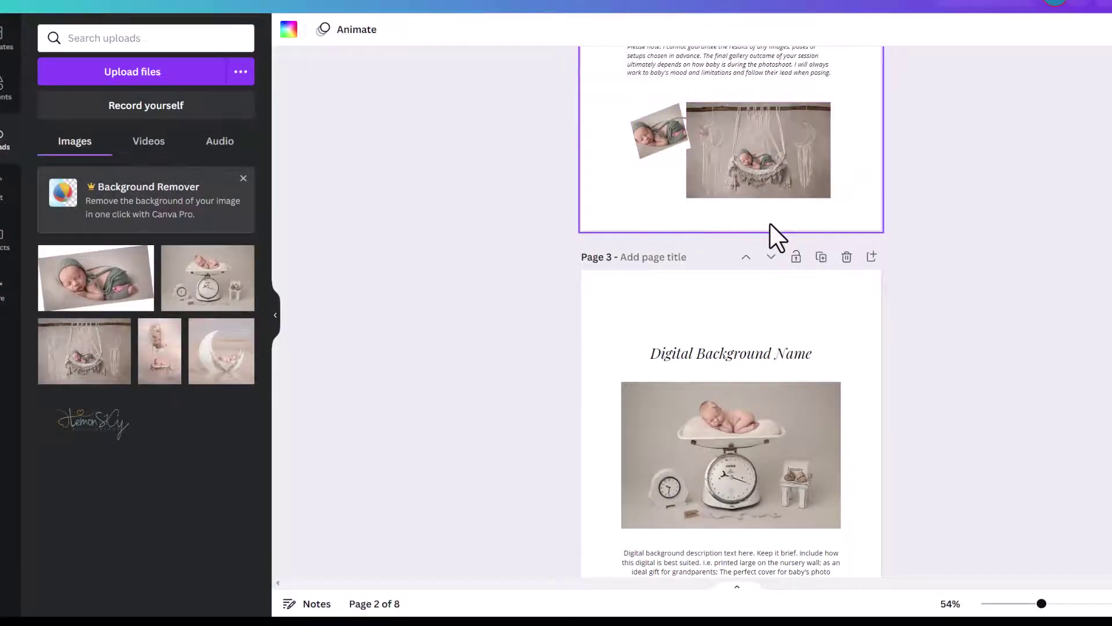
# Scroll back to page 3, opening and then cancelling a comment on page 2 along the way
pyautogui.scroll(-5, 770, 223)
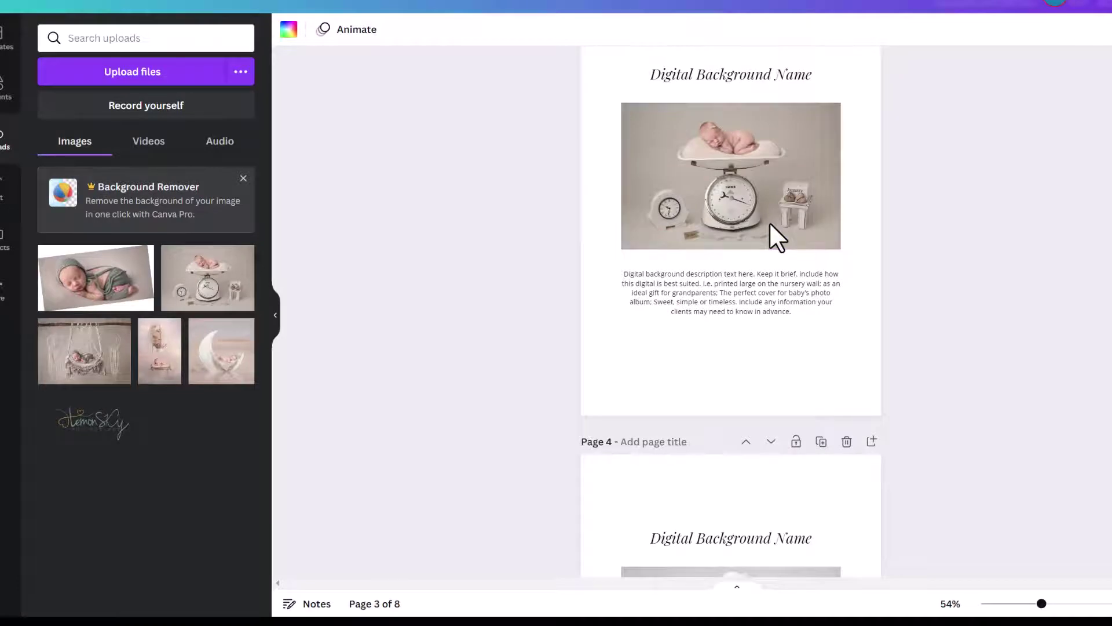
pyautogui.scroll(2, 765, 226)
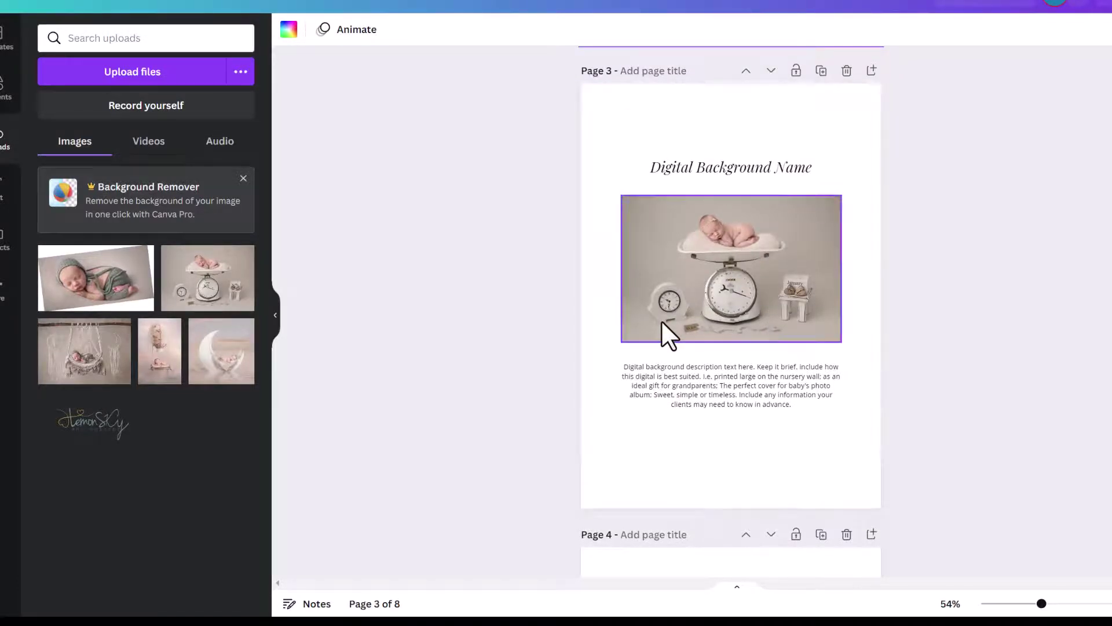
pyautogui.scroll(10, 935, 313)
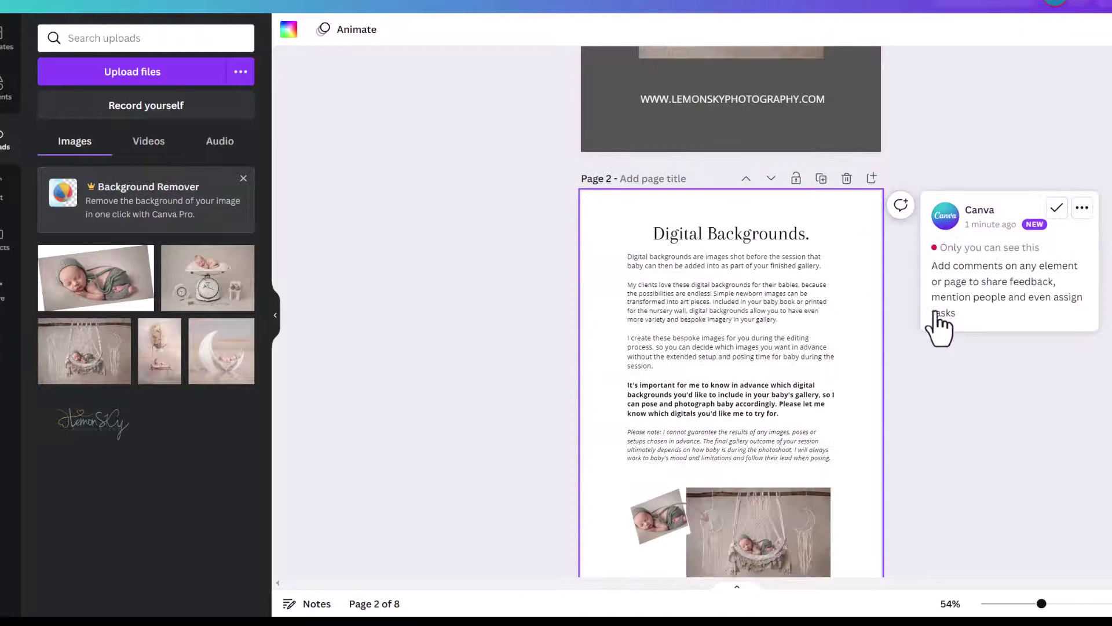
pyautogui.scroll(5, 901, 336)
pyautogui.scroll(-14, 894, 329)
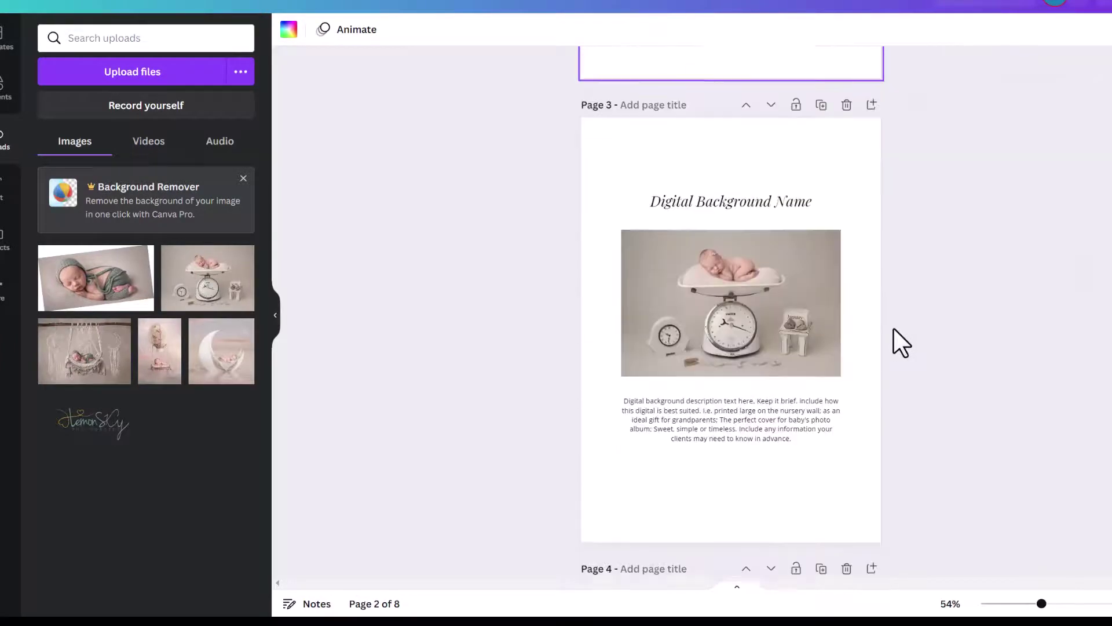
pyautogui.scroll(6, 894, 328)
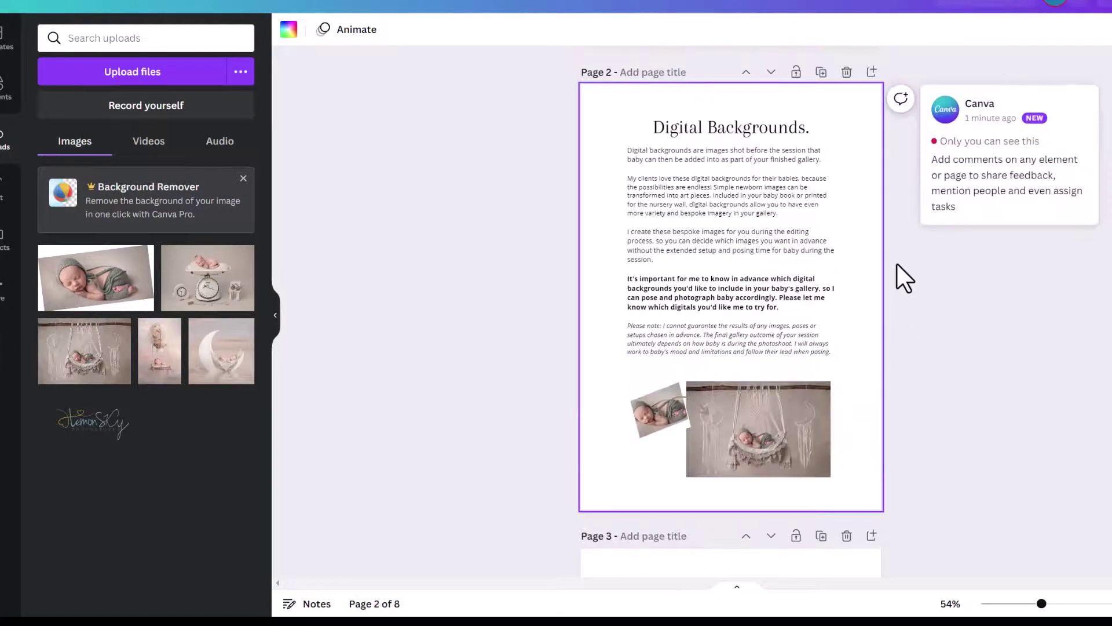
pyautogui.click(902, 99)
pyautogui.click(937, 173)
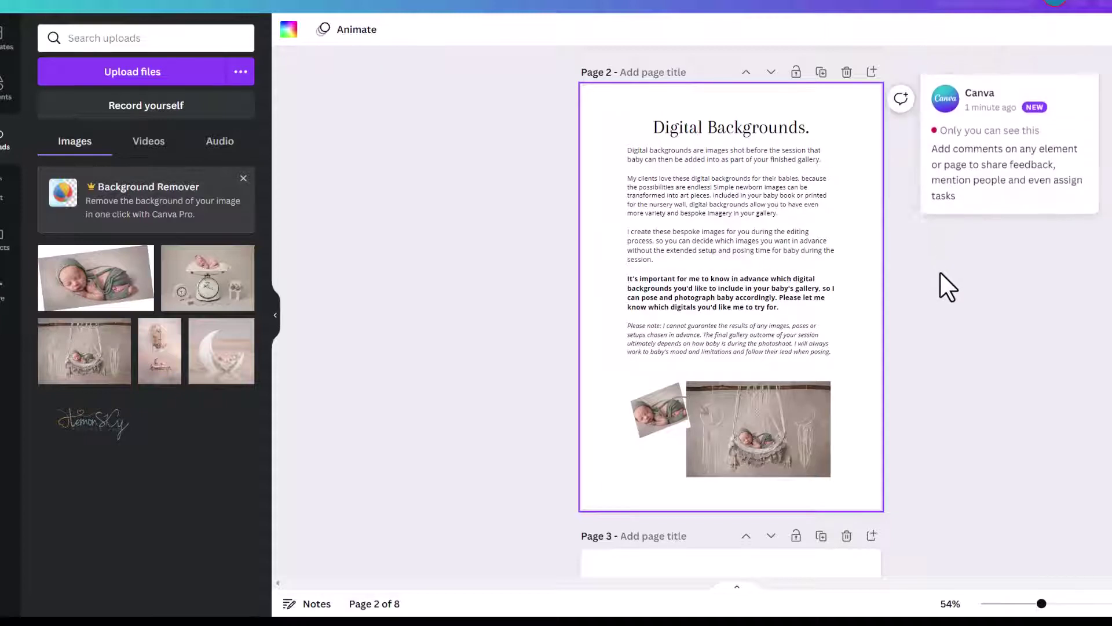
pyautogui.scroll(-6, 970, 293)
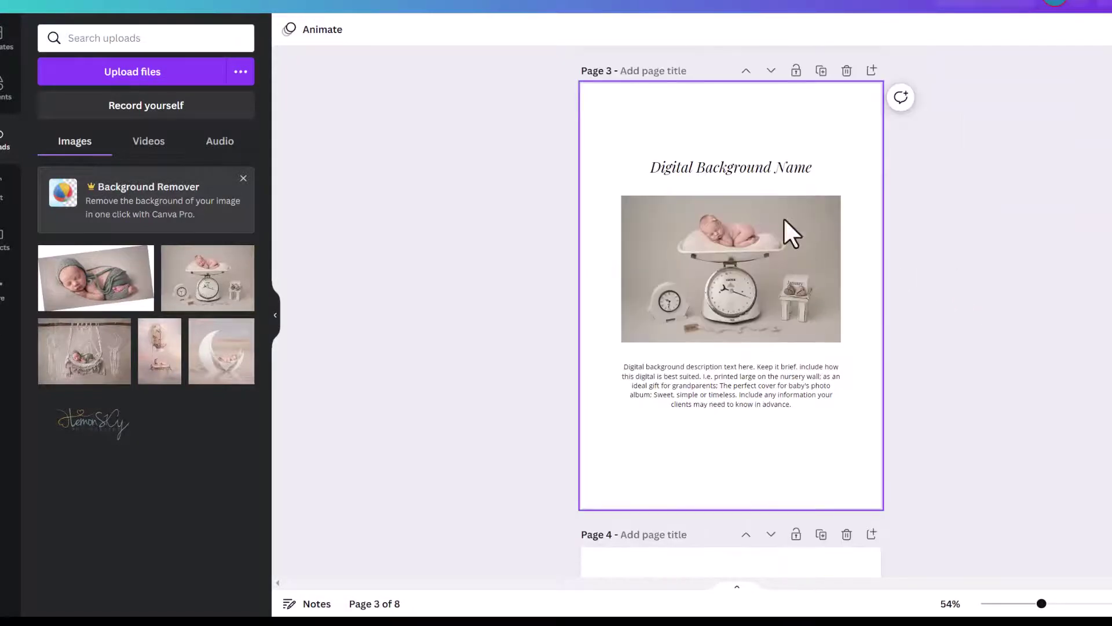
# Replace page 3's scales photo with the baby-in-moon upload and adjust its crop
pyautogui.click(676, 174)
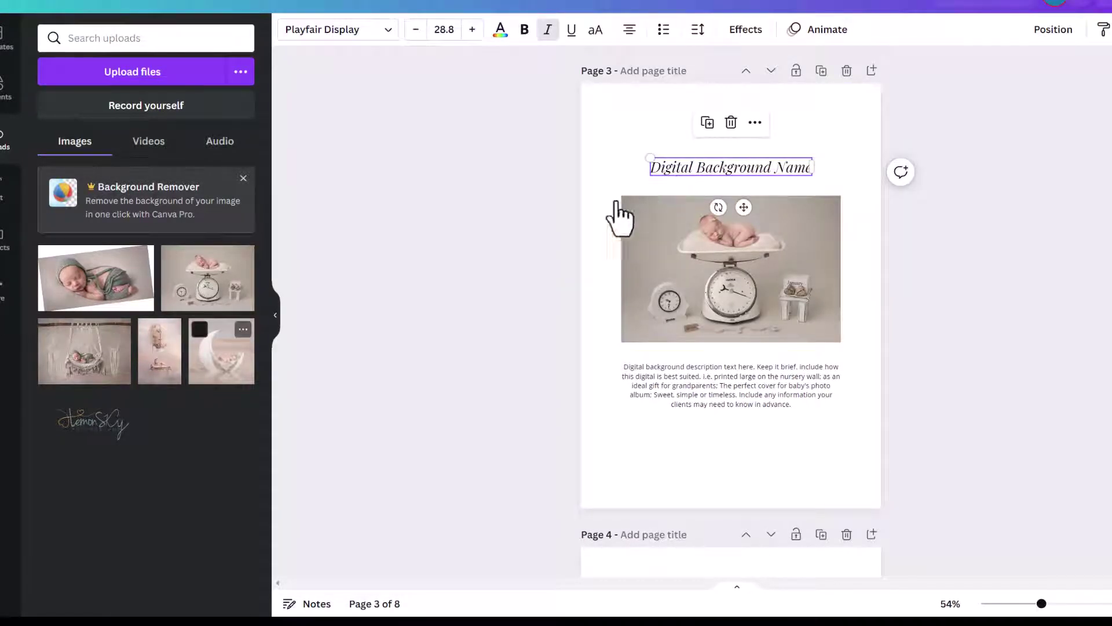
pyautogui.moveTo(214, 368); pyautogui.dragTo(718, 289)
pyautogui.doubleClick(695, 293)
pyautogui.click(955, 307)
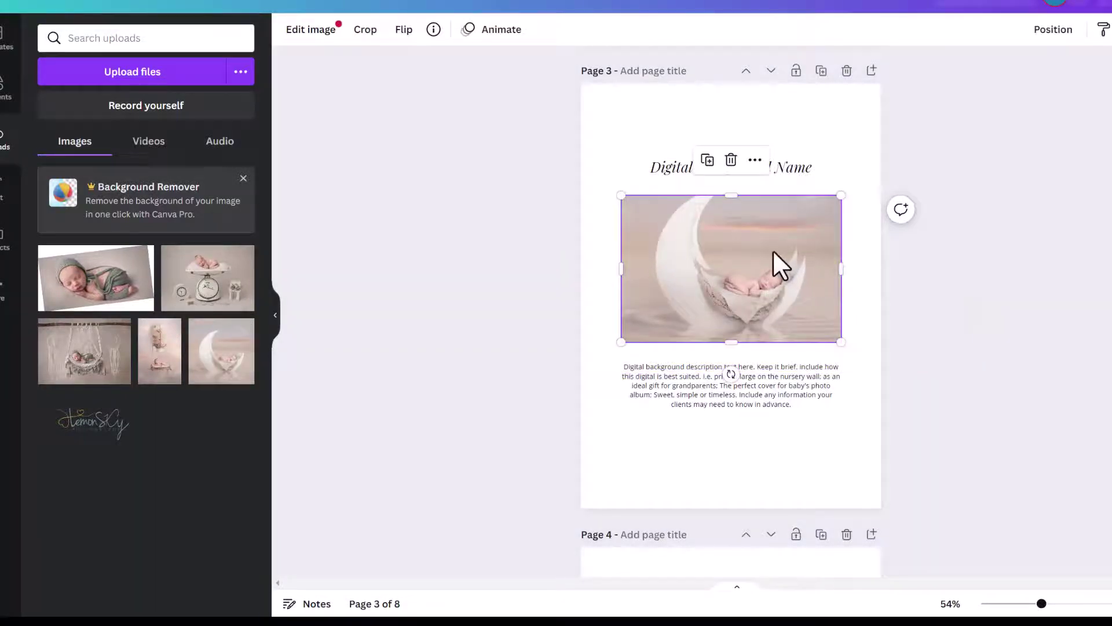
# Replace page 3's 'Digital Background Name' title text with 'Calm Sea Moon'
pyautogui.click(797, 171)
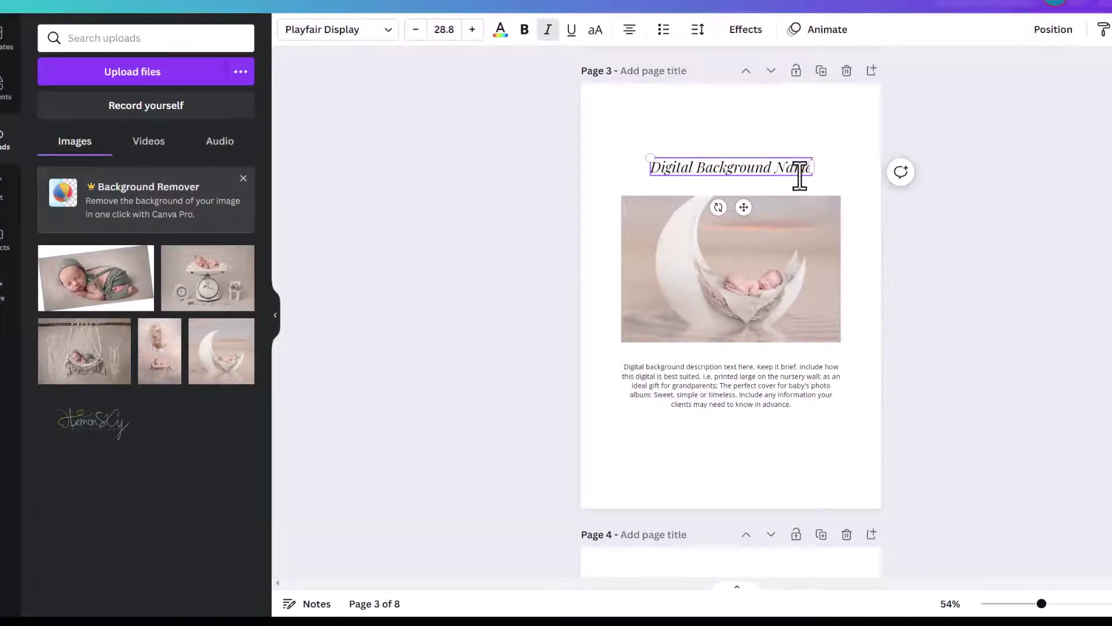
pyautogui.click(800, 176)
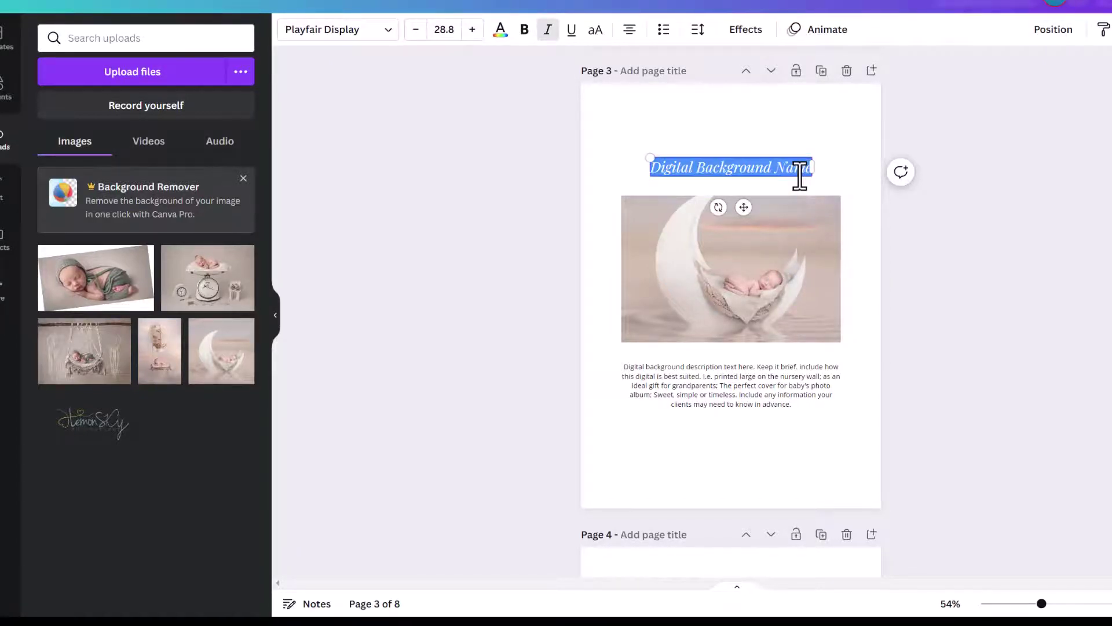
pyautogui.write('Calm Sea Moon')
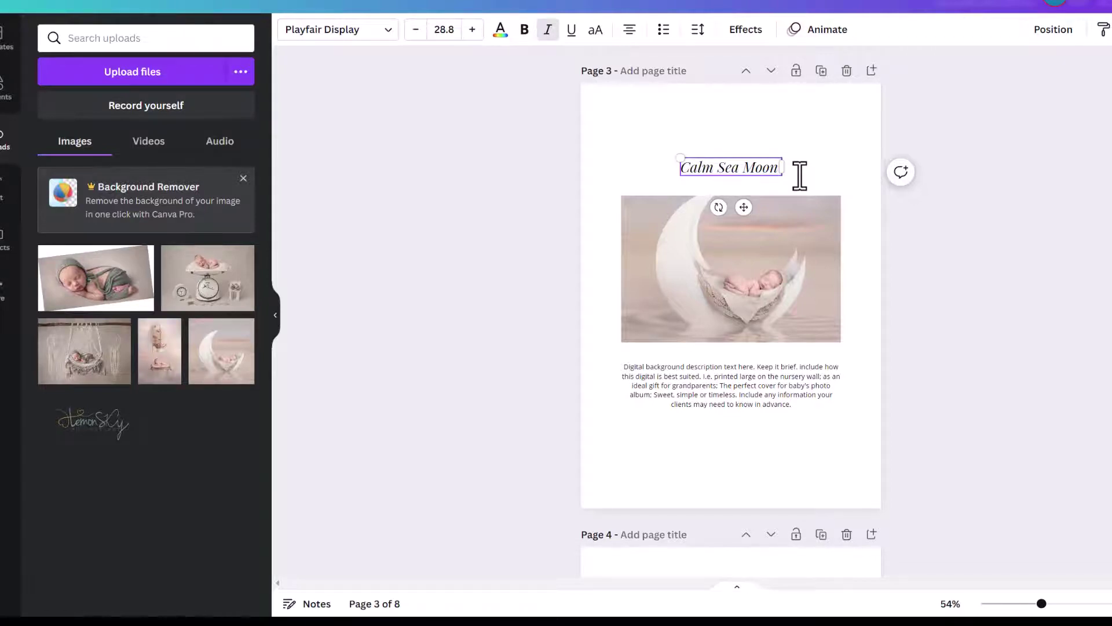
pyautogui.click(711, 379)
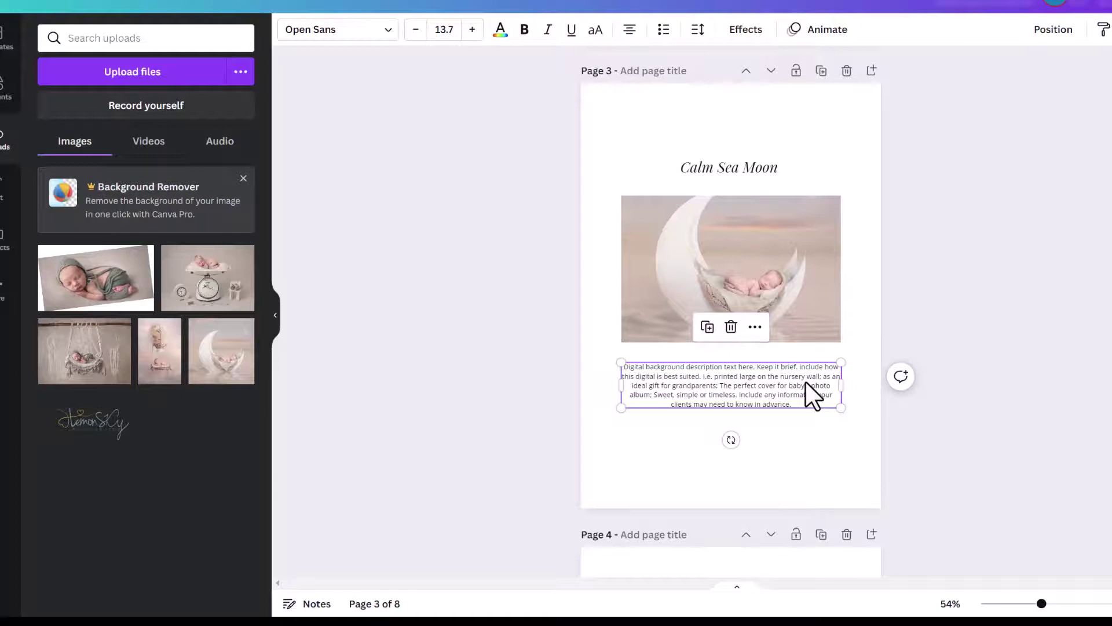
# Write page 3's description: 'This digital background is perfect printed large on the nursery wall.'
pyautogui.click(797, 398)
pyautogui.moveTo(793, 404); pyautogui.dragTo(623, 368)
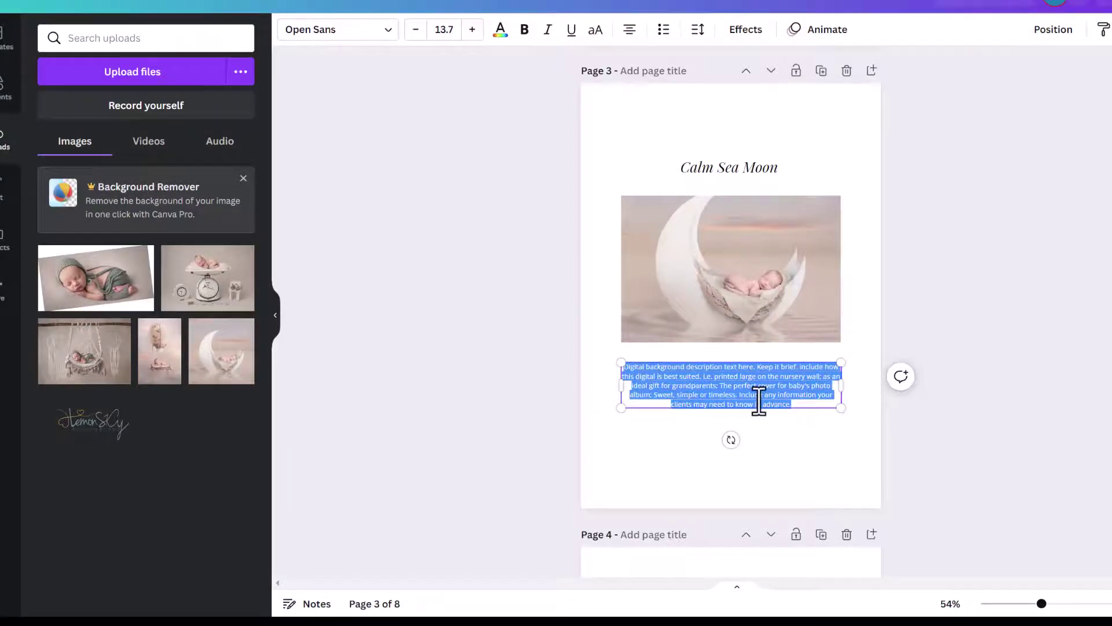
pyautogui.write('This di')
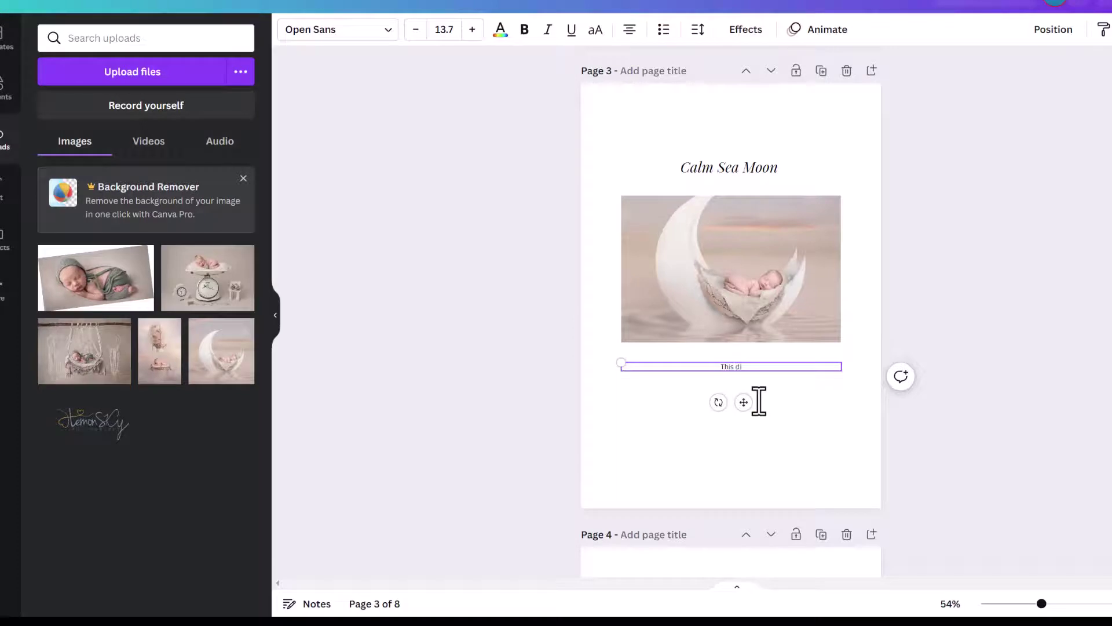
pyautogui.write('gital background is perfecr prin')
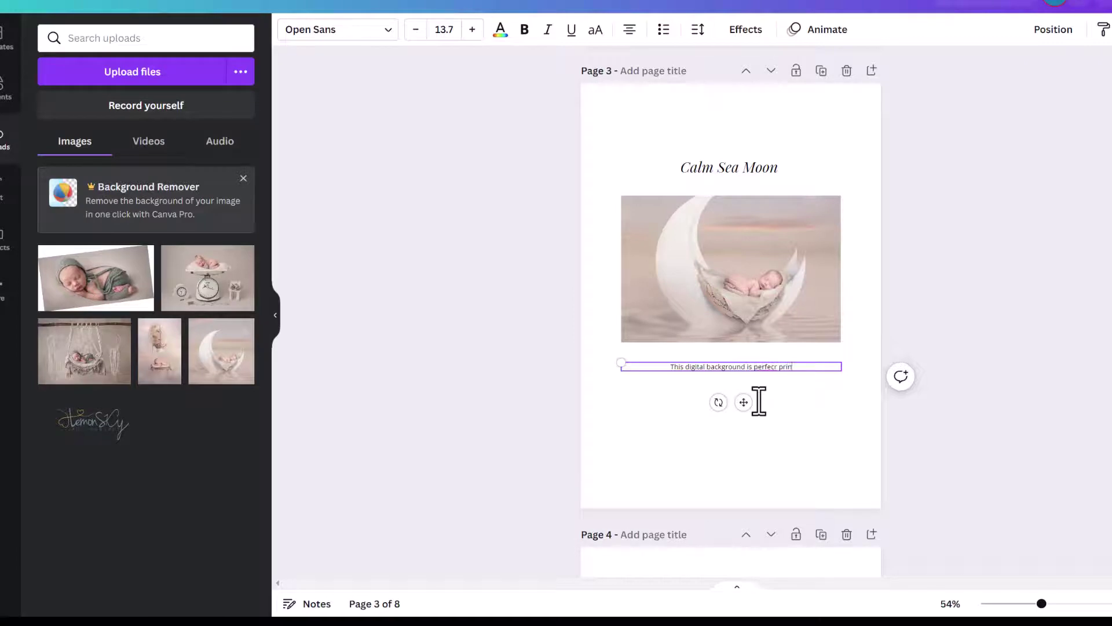
pyautogui.write('ted large on th')
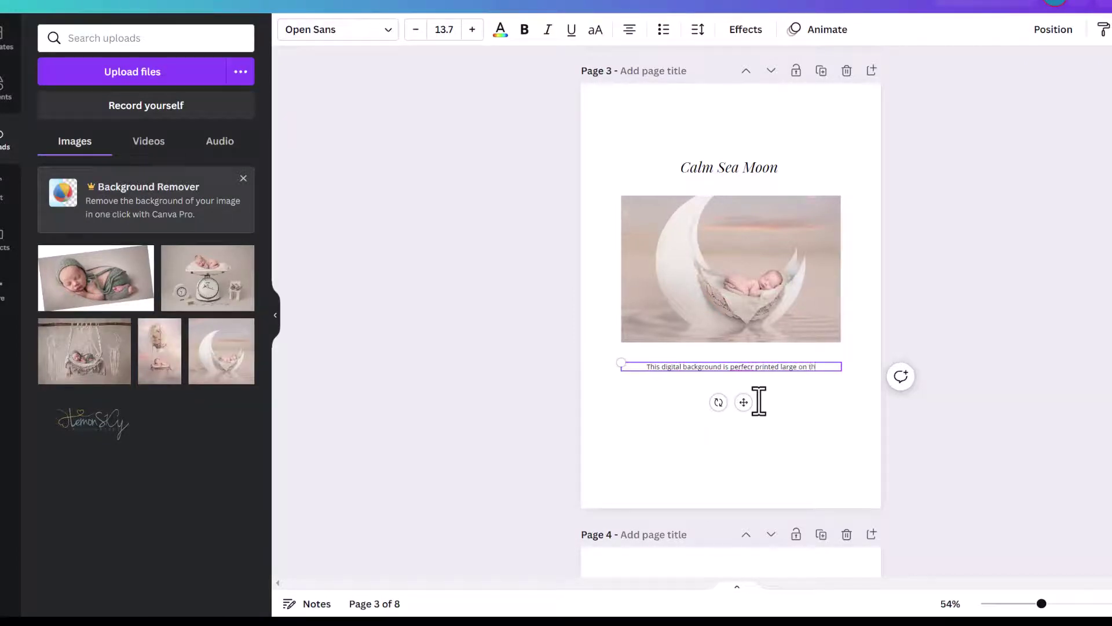
pyautogui.write('e nurser')
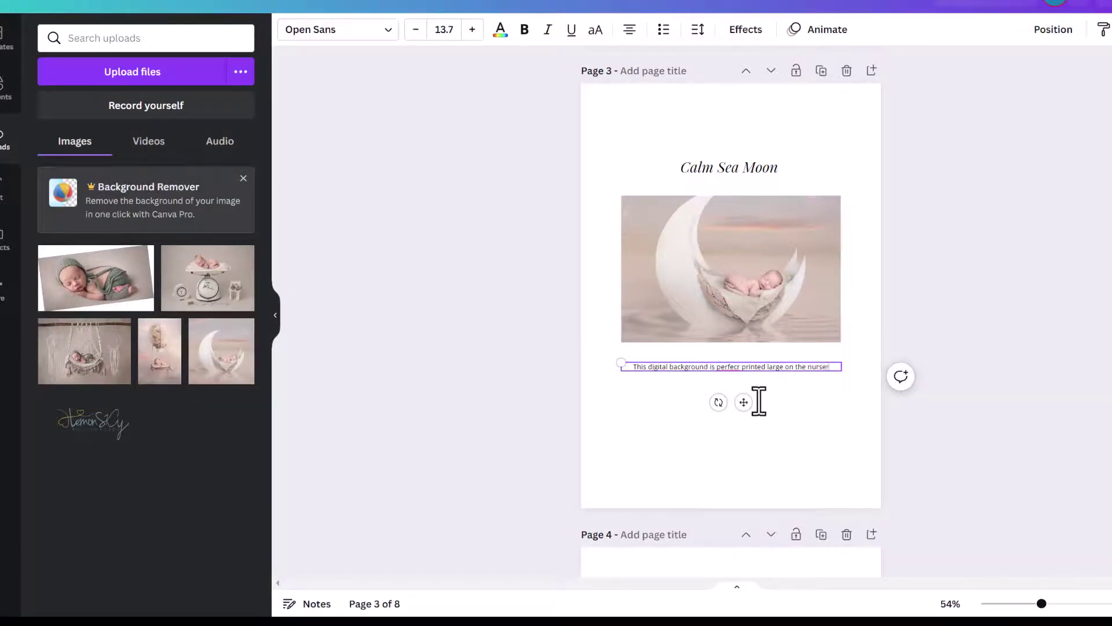
pyautogui.write('y wall.')
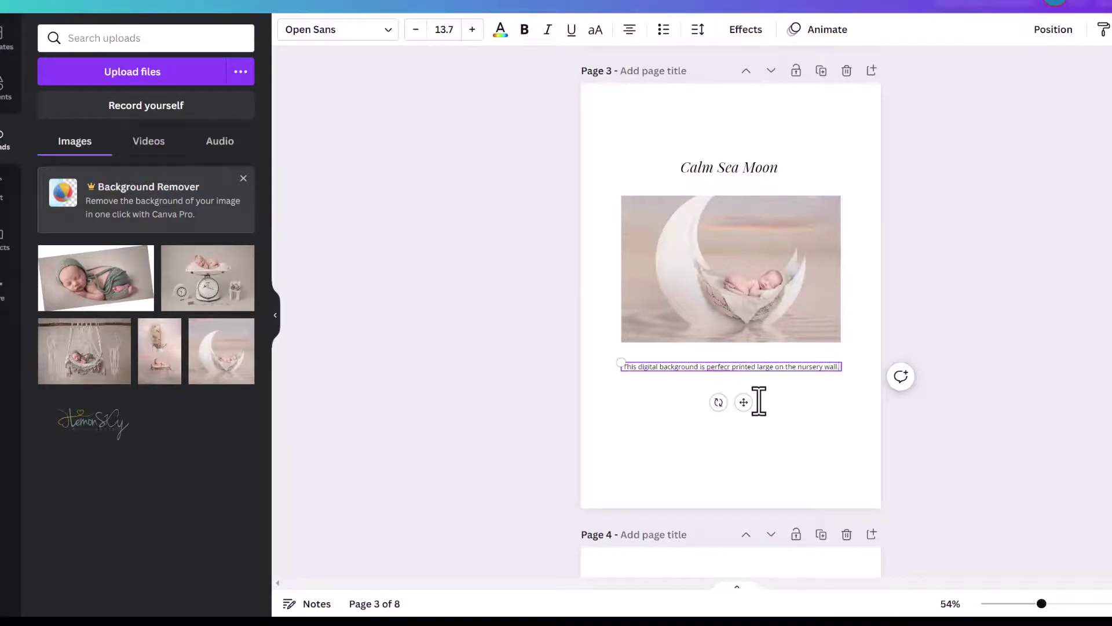
pyautogui.click(731, 366)
pyautogui.press('BackSpace')
pyautogui.write('t')
pyautogui.click(964, 476)
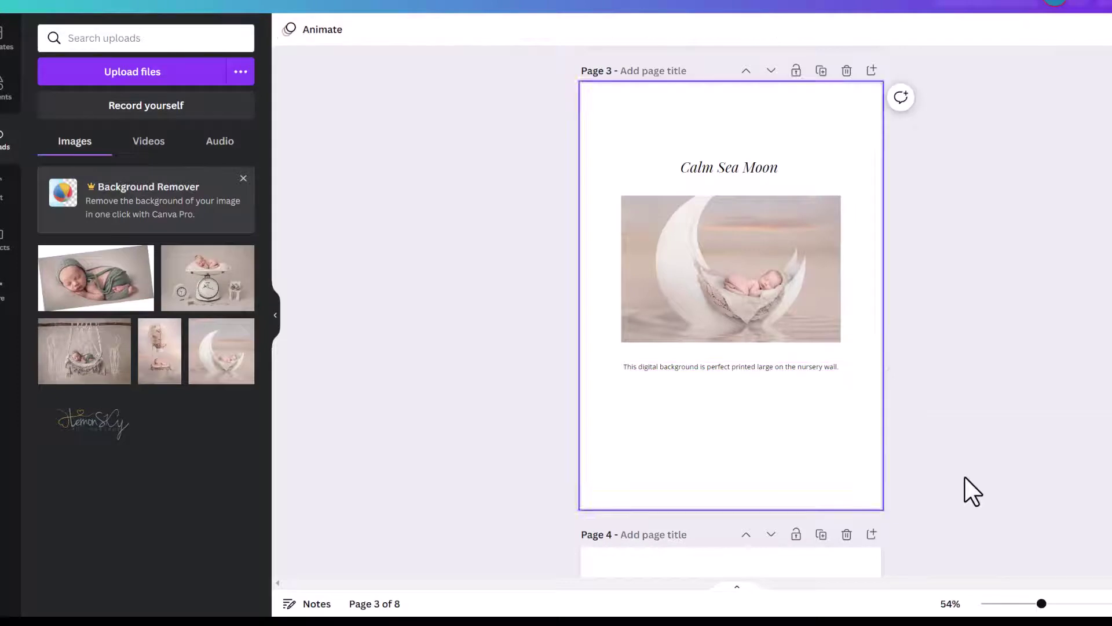
# Move the caption lower and extend the moon photo downward, re-adjusting its crop
pyautogui.click(738, 367)
pyautogui.moveTo(738, 368); pyautogui.dragTo(738, 393)
pyautogui.click(745, 324)
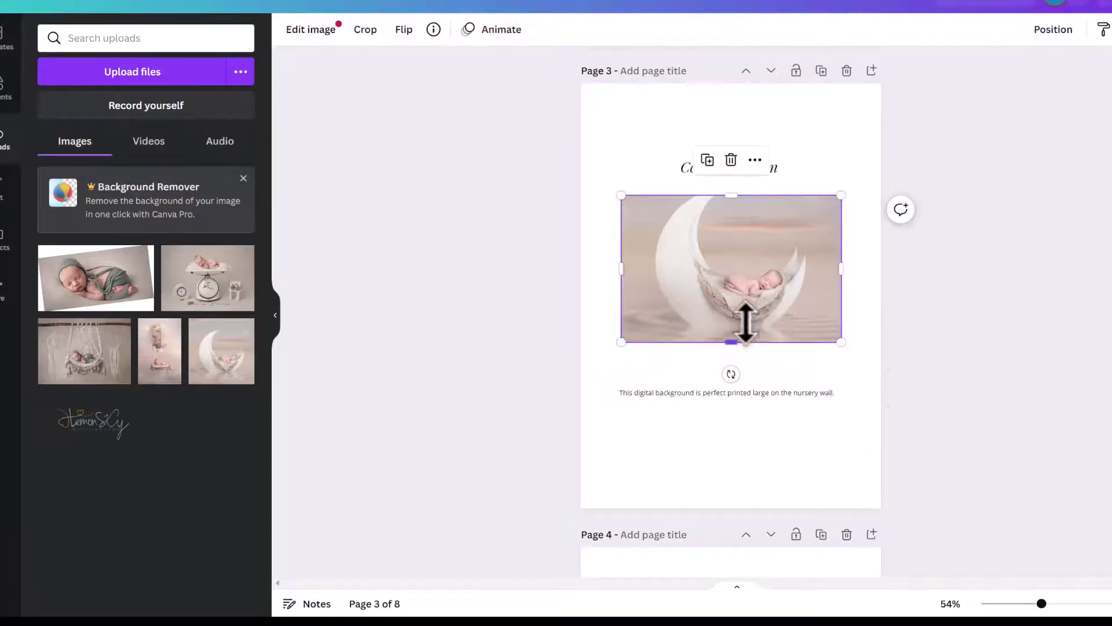
pyautogui.moveTo(745, 324); pyautogui.dragTo(732, 366)
pyautogui.doubleClick(740, 318)
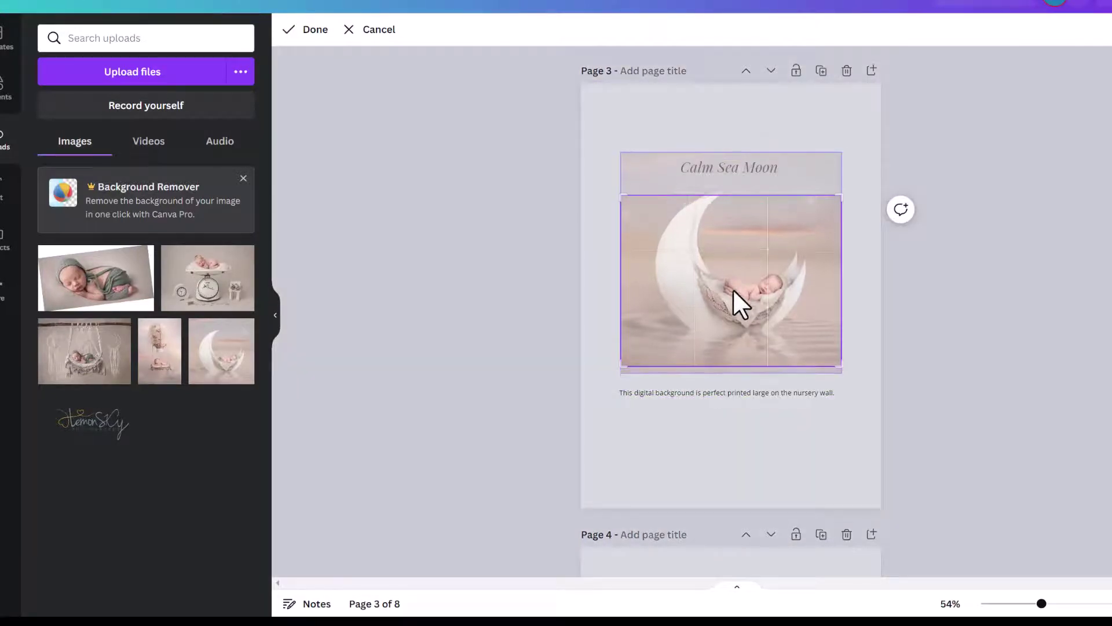
pyautogui.click(944, 315)
pyautogui.click(820, 427)
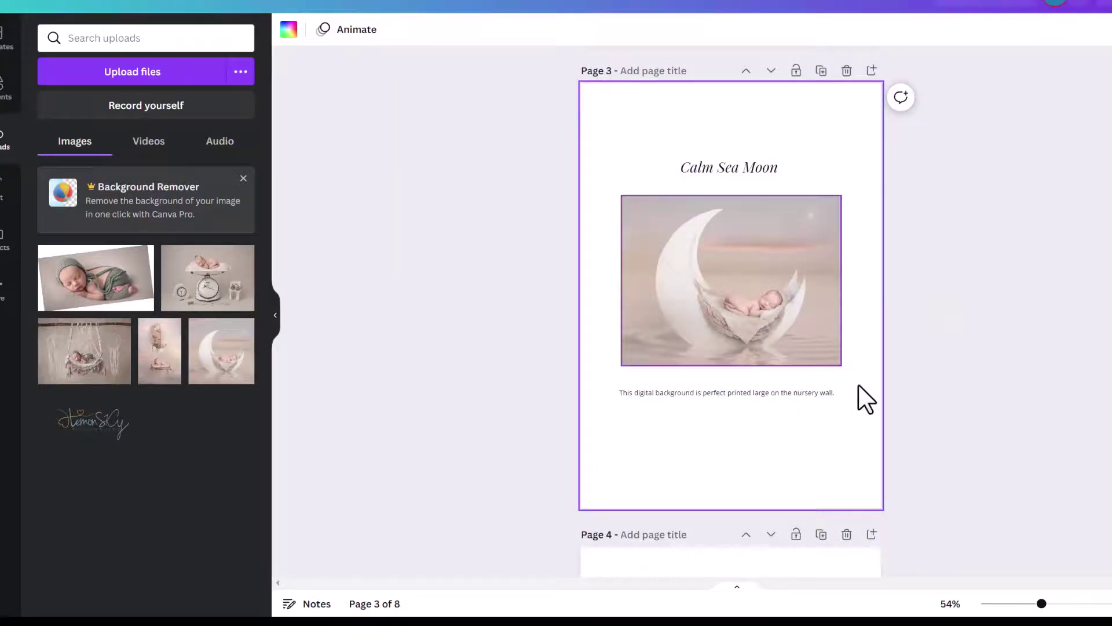
pyautogui.scroll(-5, 876, 373)
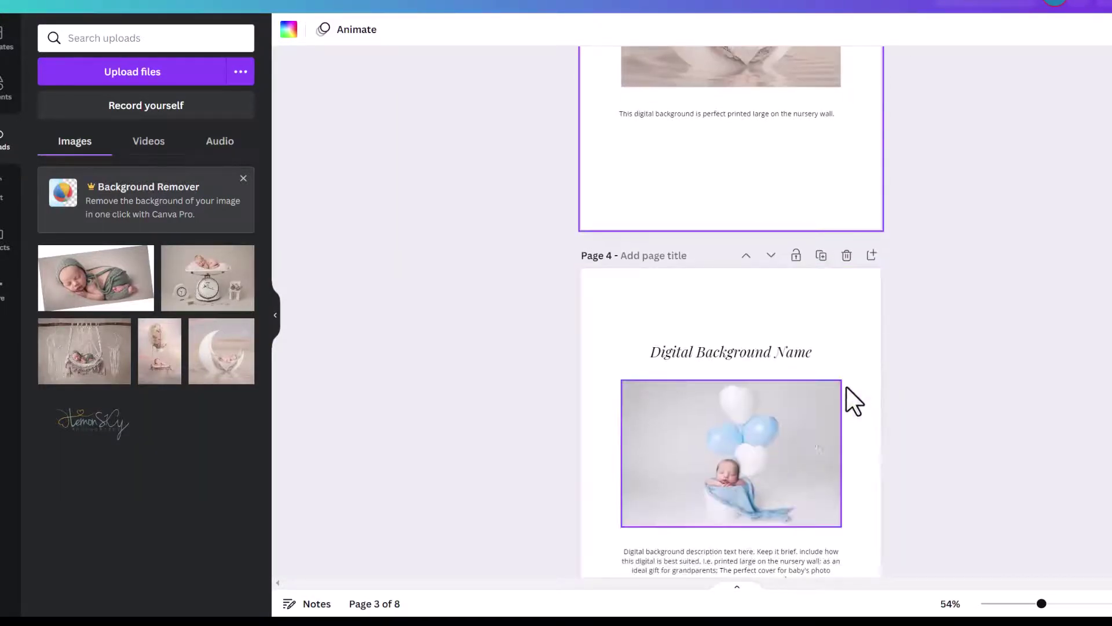
# Lower page 4's description and swap the blue balloon photo for the pink balloon upload
pyautogui.click(777, 436)
pyautogui.scroll(-3, 770, 429)
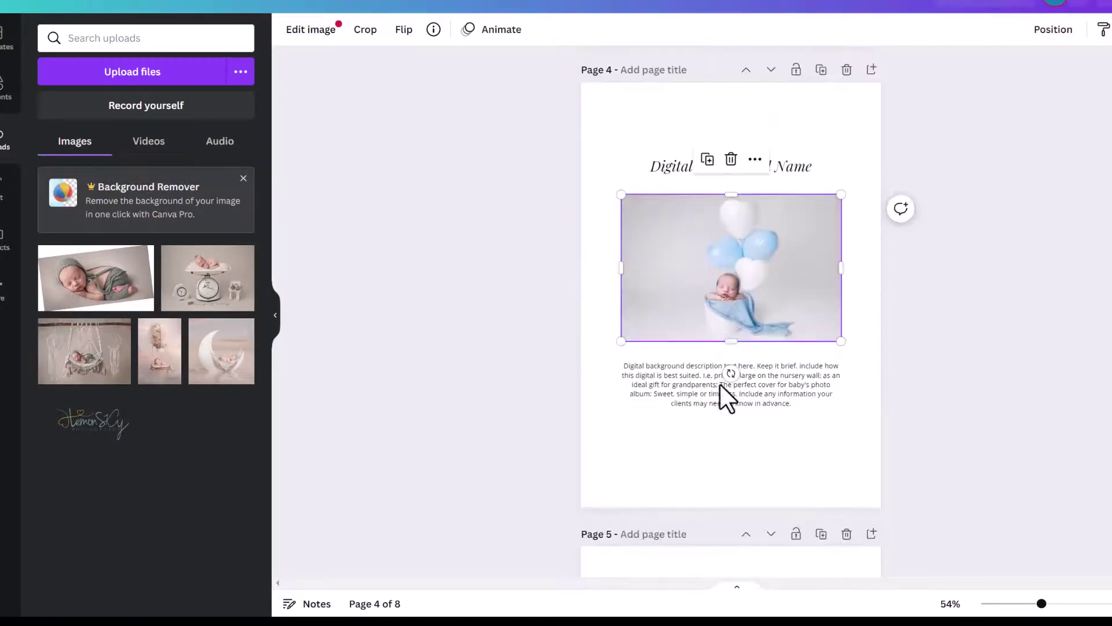
pyautogui.moveTo(719, 384); pyautogui.dragTo(712, 431)
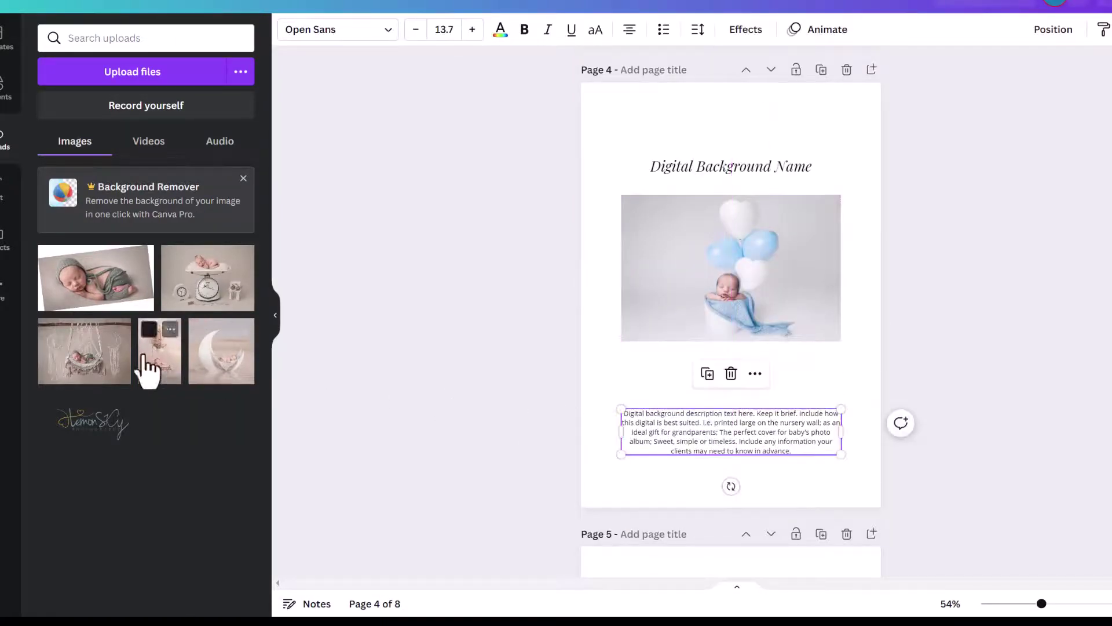
pyautogui.moveTo(147, 371); pyautogui.dragTo(728, 300)
pyautogui.doubleClick(765, 303)
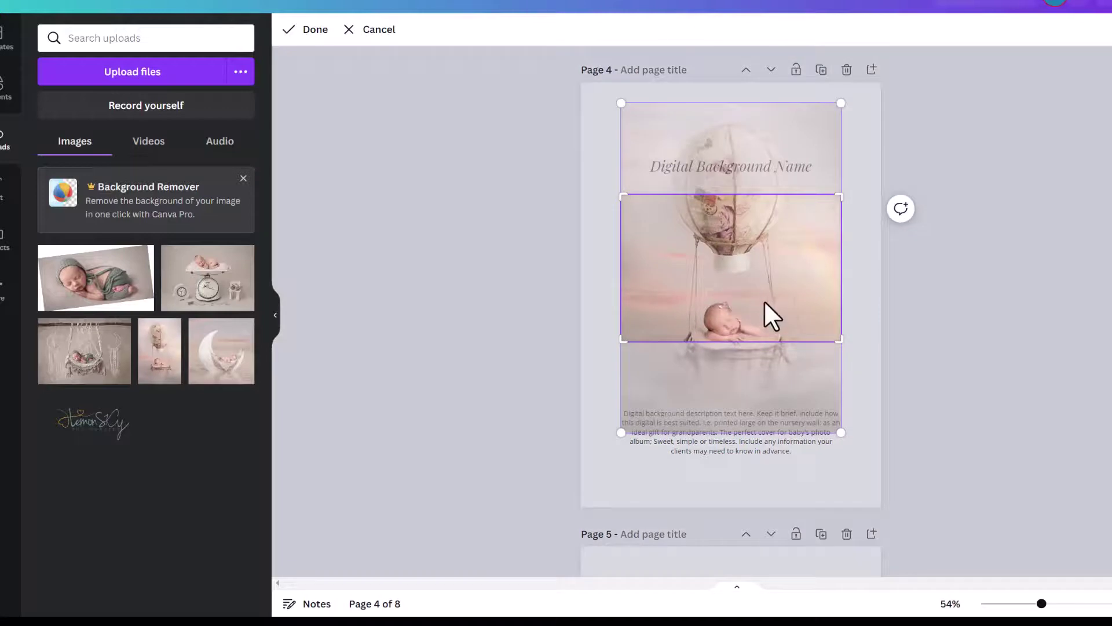
pyautogui.click(918, 302)
# Crop the balloon photo into a tall portrait shape, then centre and enlarge it
pyautogui.moveTo(839, 267); pyautogui.dragTo(730, 272)
pyautogui.doubleClick(720, 311)
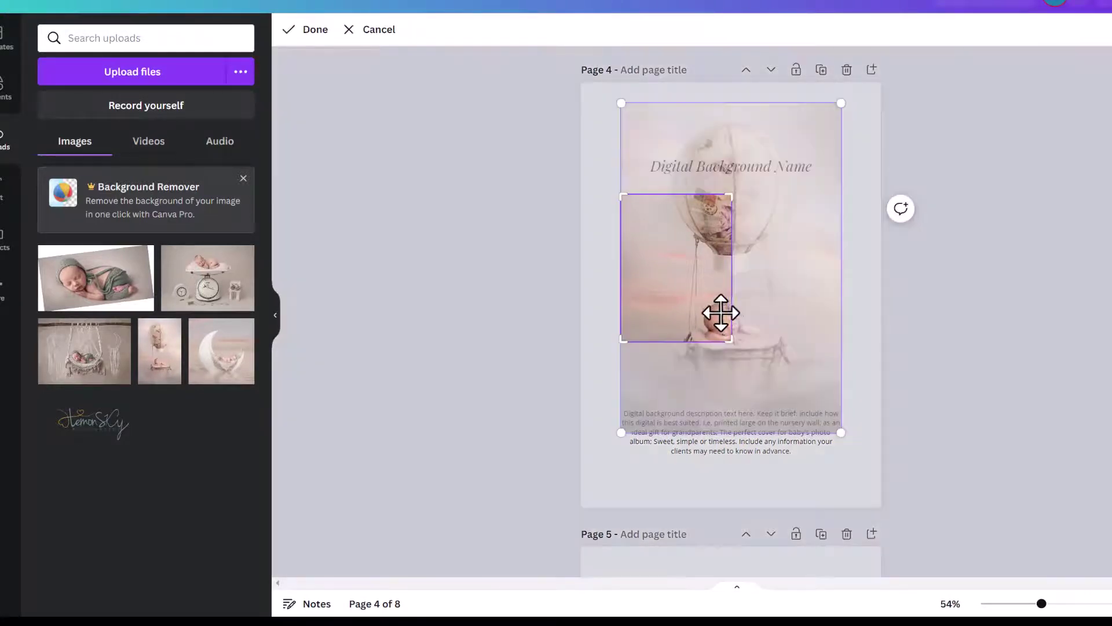
pyautogui.moveTo(840, 429); pyautogui.dragTo(779, 343)
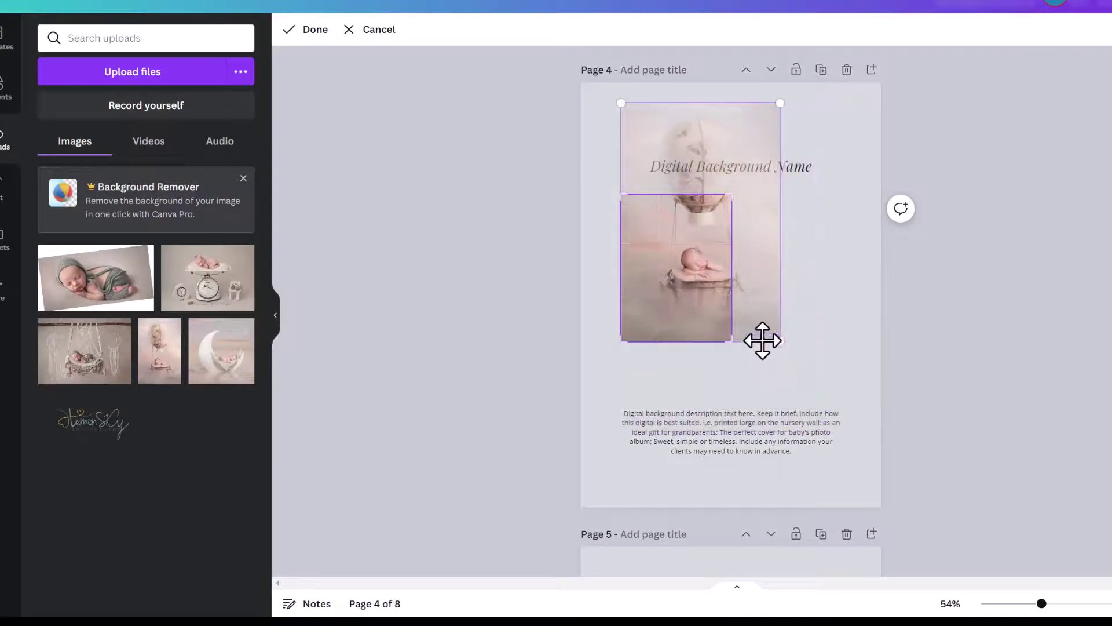
pyautogui.moveTo(780, 104); pyautogui.dragTo(725, 174)
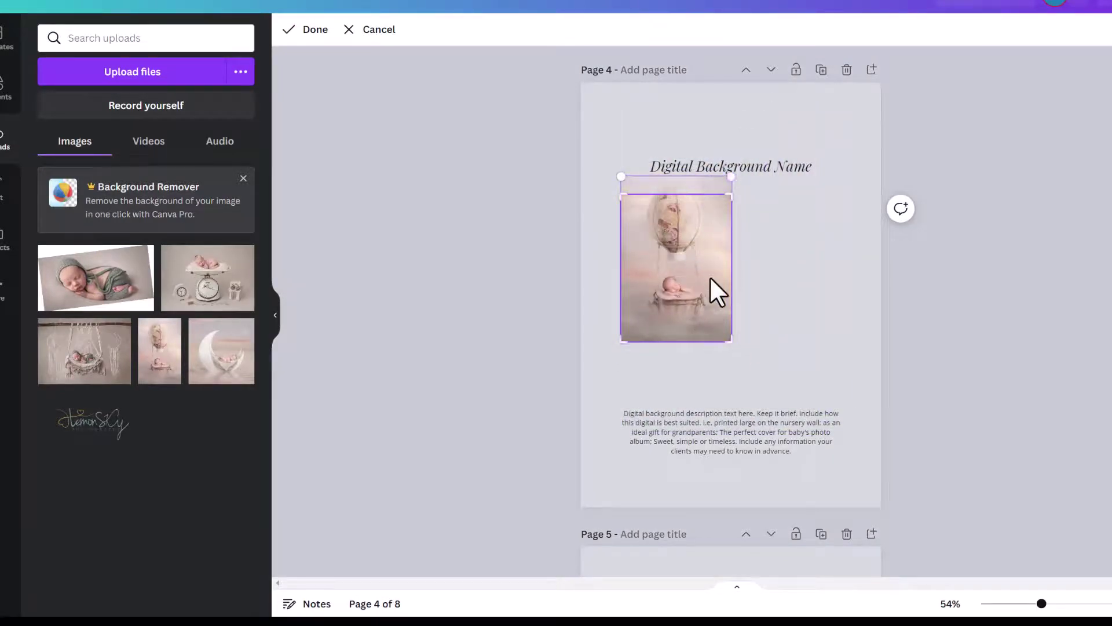
pyautogui.click(766, 286)
pyautogui.moveTo(679, 287); pyautogui.dragTo(717, 283)
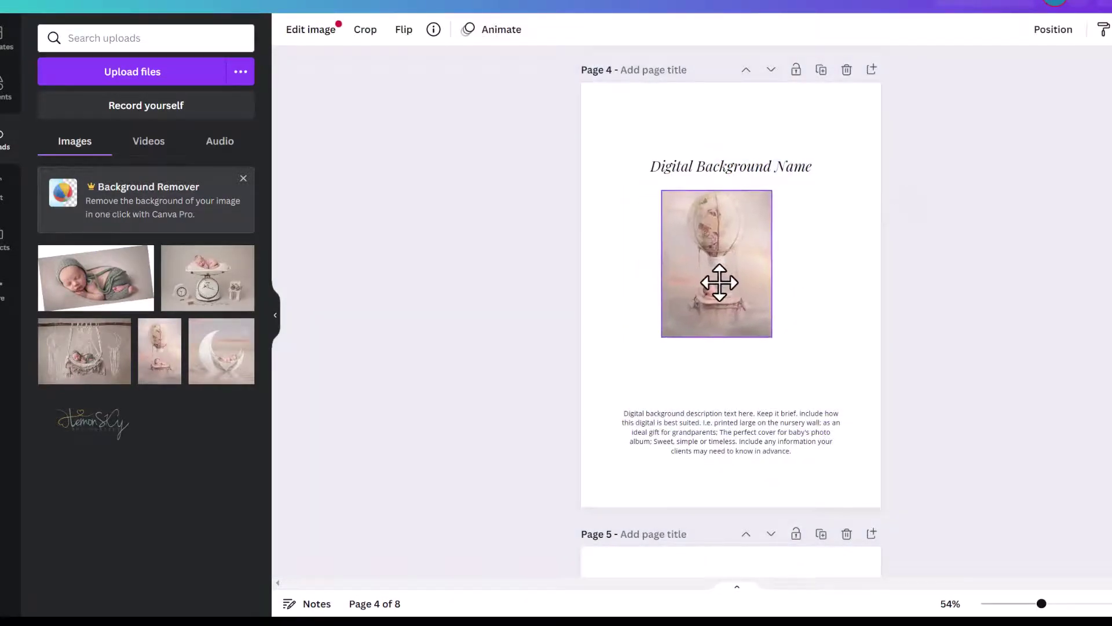
pyautogui.moveTo(773, 337); pyautogui.dragTo(744, 329)
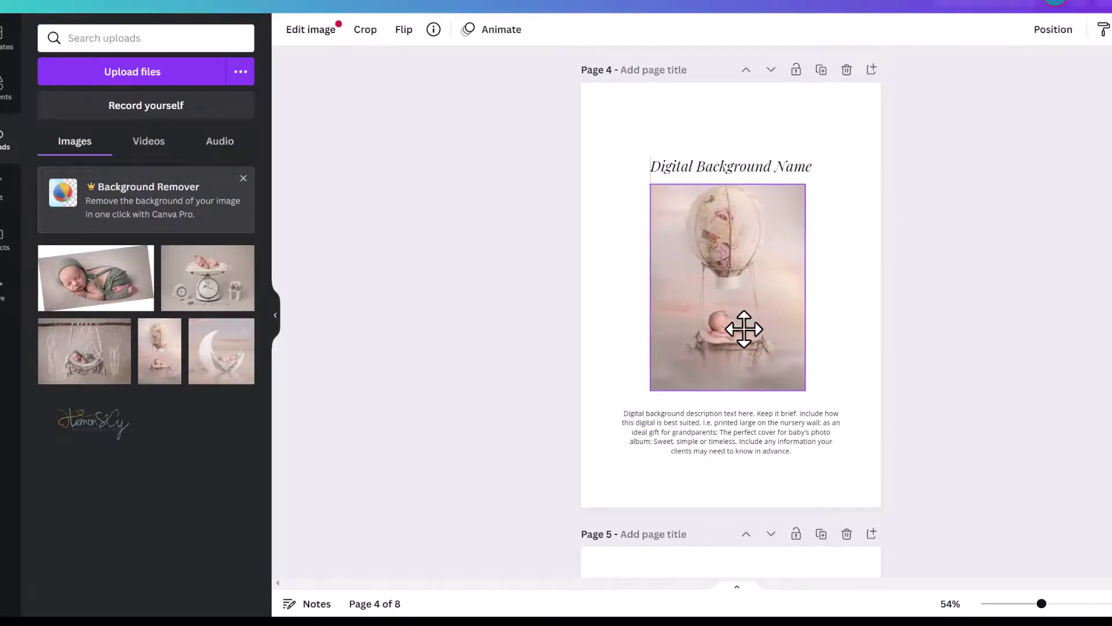
# Rename page 4's heading to 'Rose Sunset Balloon'
pyautogui.click(782, 165)
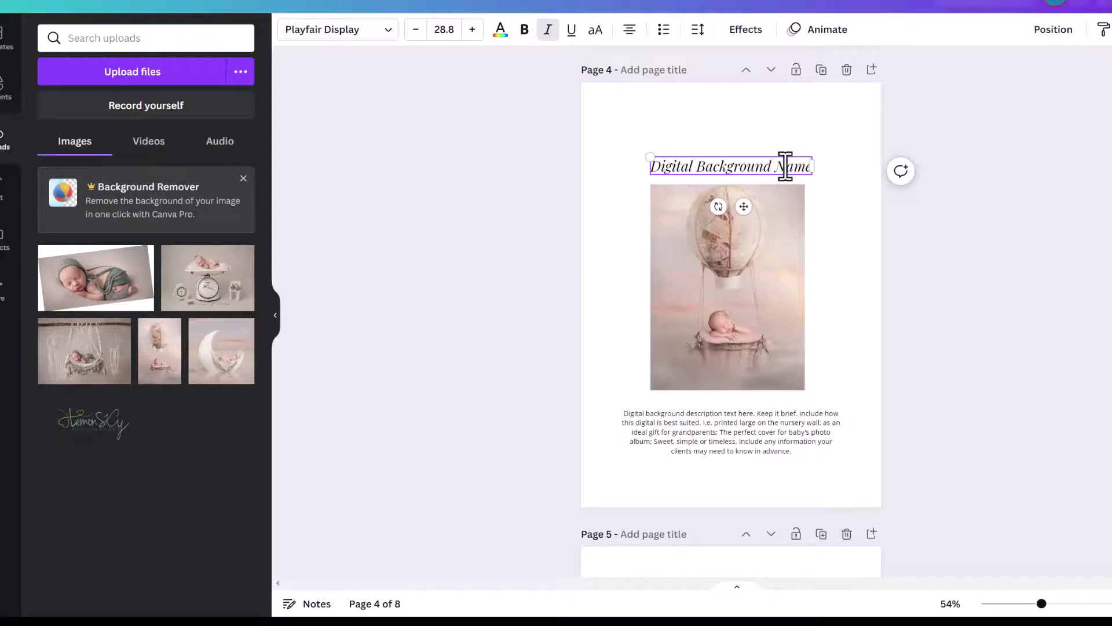
pyautogui.doubleClick(785, 167)
pyautogui.write('Rose Suns')
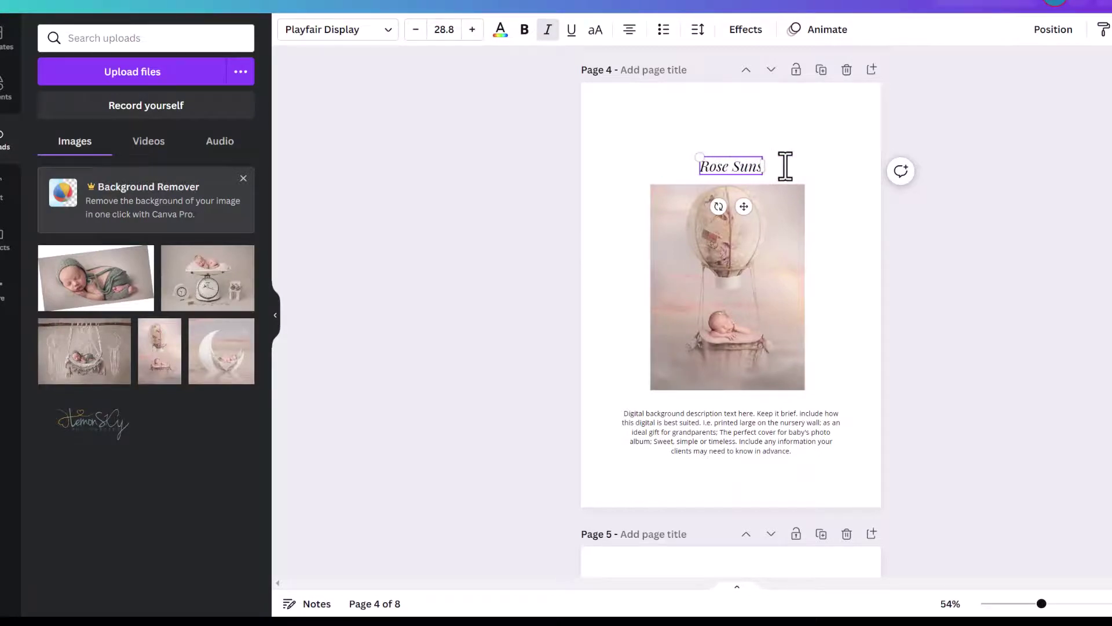
pyautogui.write('et Ball')
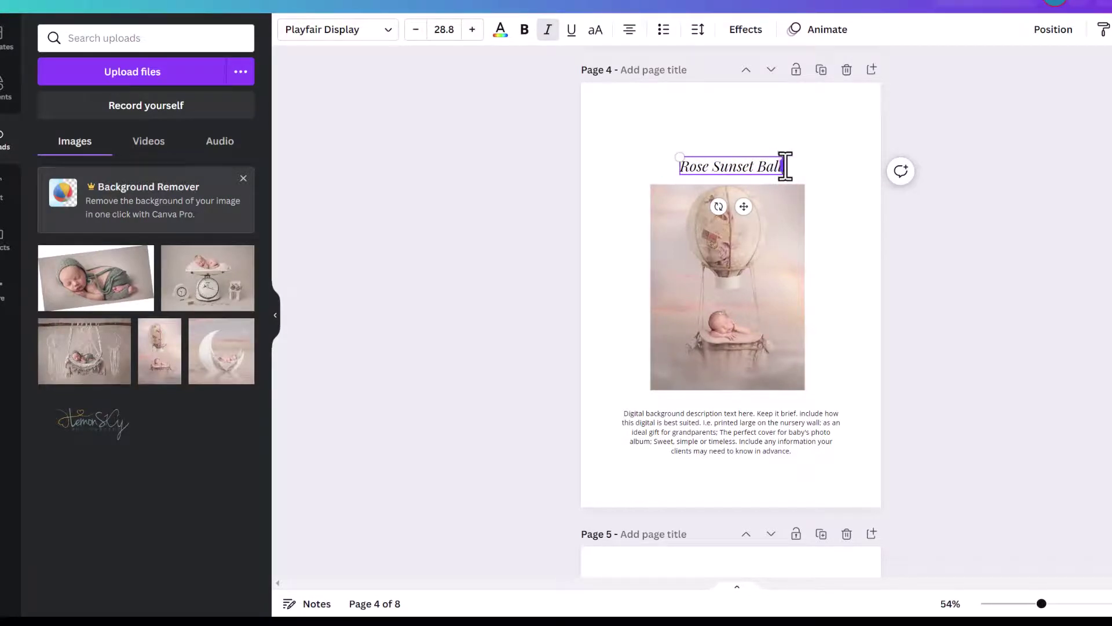
pyautogui.write('oon')
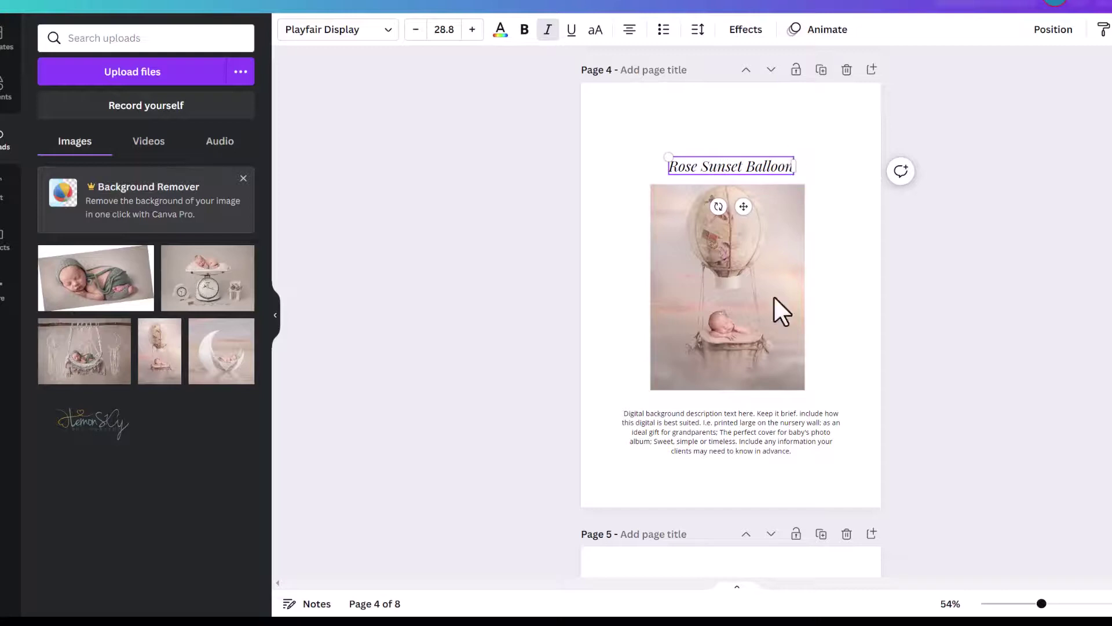
pyautogui.click(837, 419)
# Move page 4's title, photo and description up the page together
pyautogui.click(916, 373)
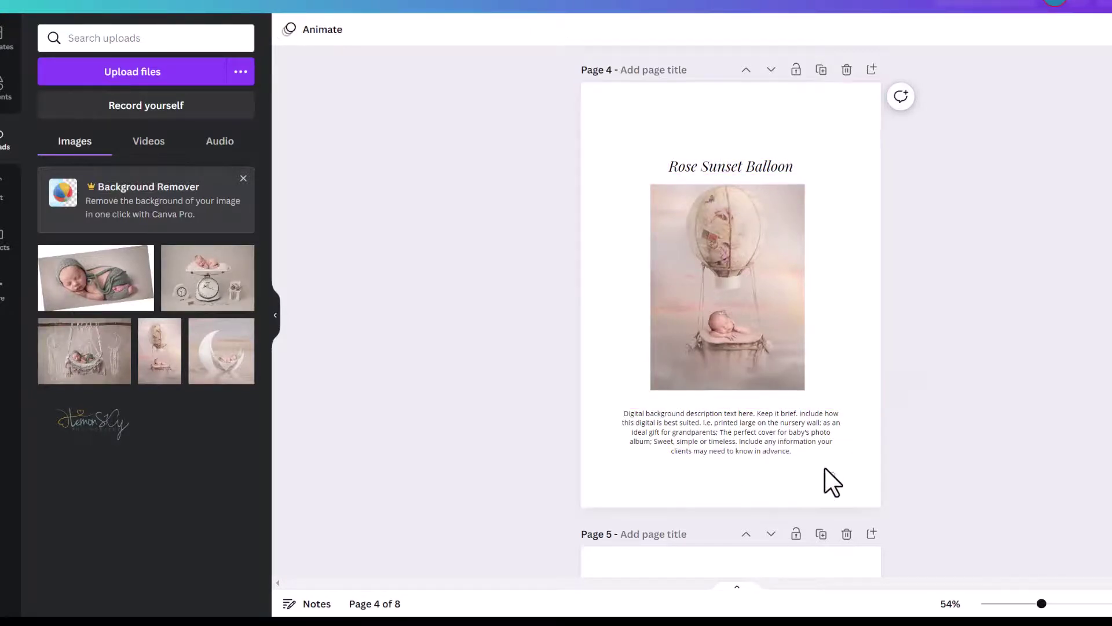
pyautogui.moveTo(835, 477); pyautogui.dragTo(627, 137)
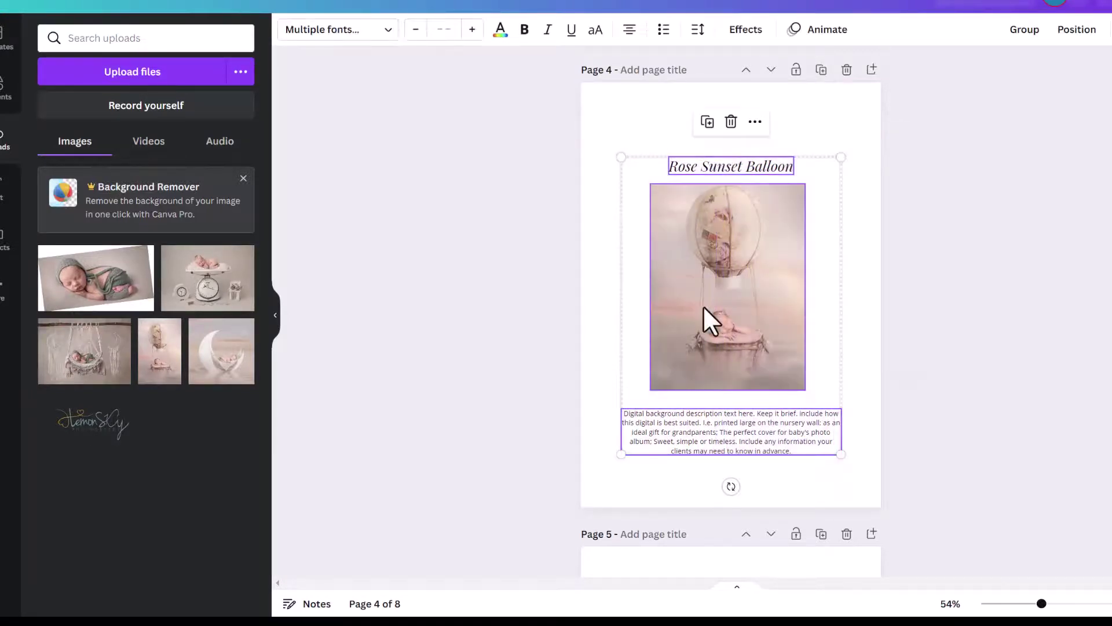
pyautogui.moveTo(704, 305)
pyautogui.mouseDown()
pyautogui.moveTo(722, 326)
pyautogui.moveTo(718, 318)
pyautogui.mouseUp()
pyautogui.click(905, 380)
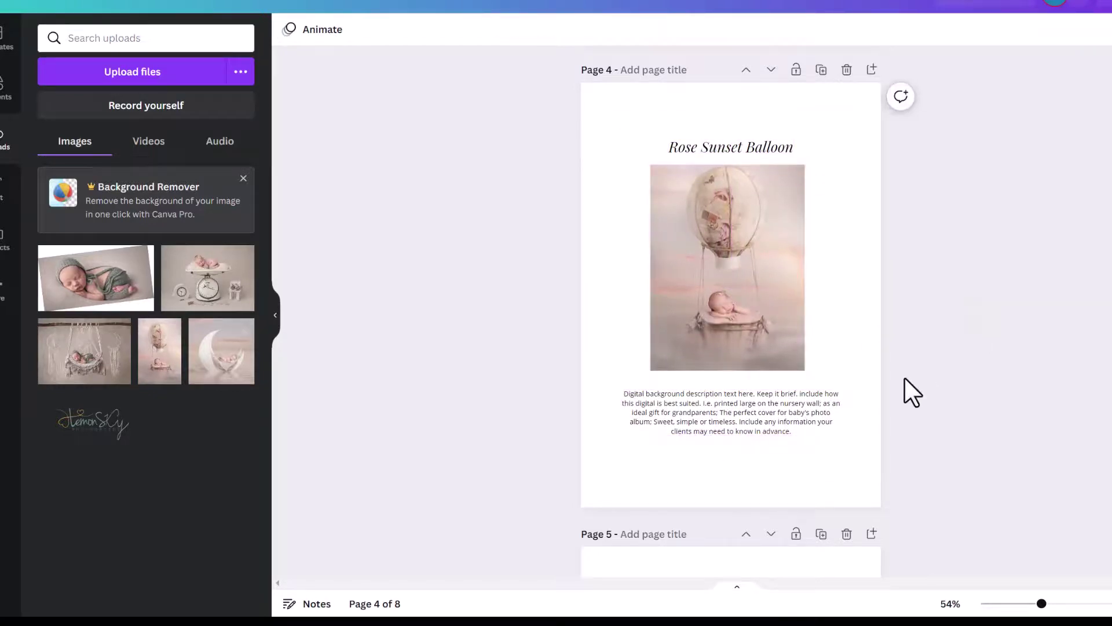
# Duplicate page 4 and swap the new page 5 photo for the macramé hammock upload
pyautogui.click(821, 69)
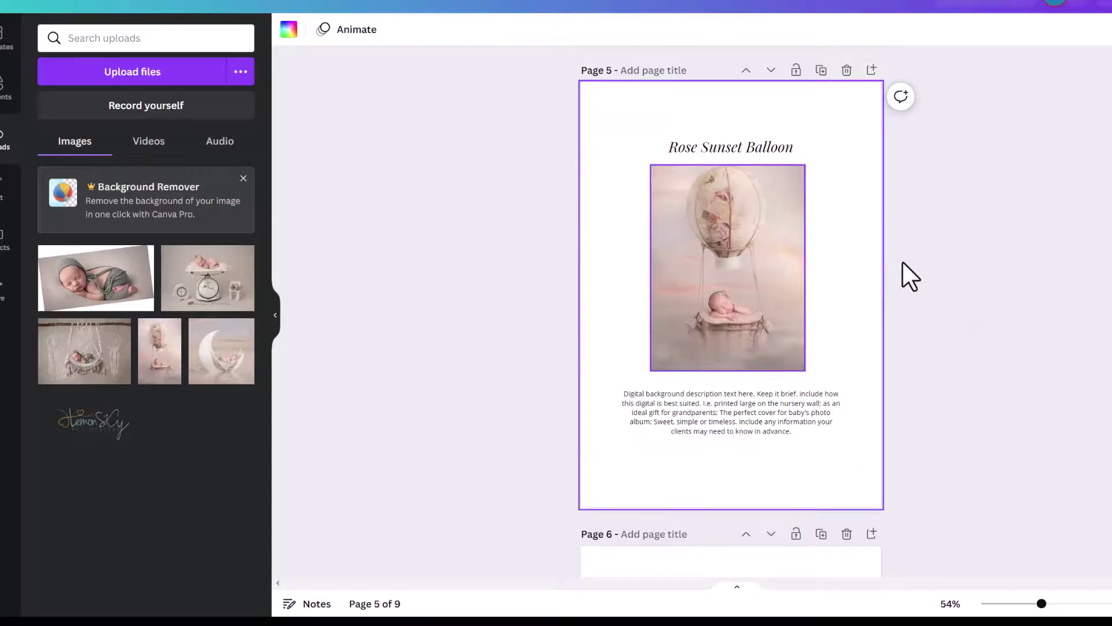
pyautogui.scroll(5, 910, 280)
pyautogui.scroll(-5, 909, 280)
pyautogui.click(747, 258)
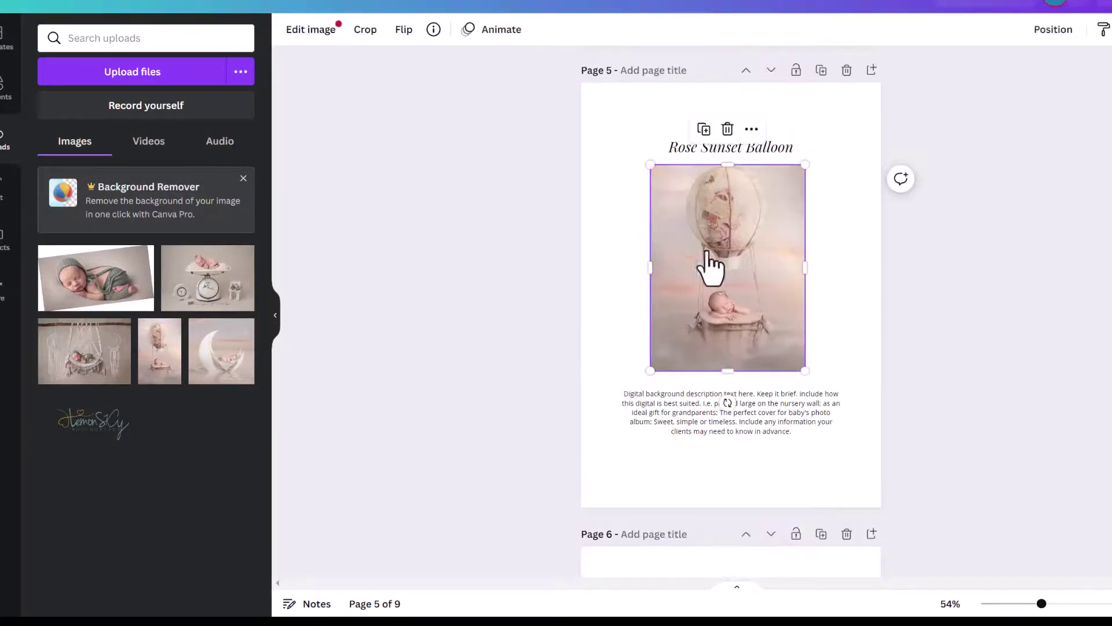
pyautogui.moveTo(82, 367); pyautogui.dragTo(796, 256)
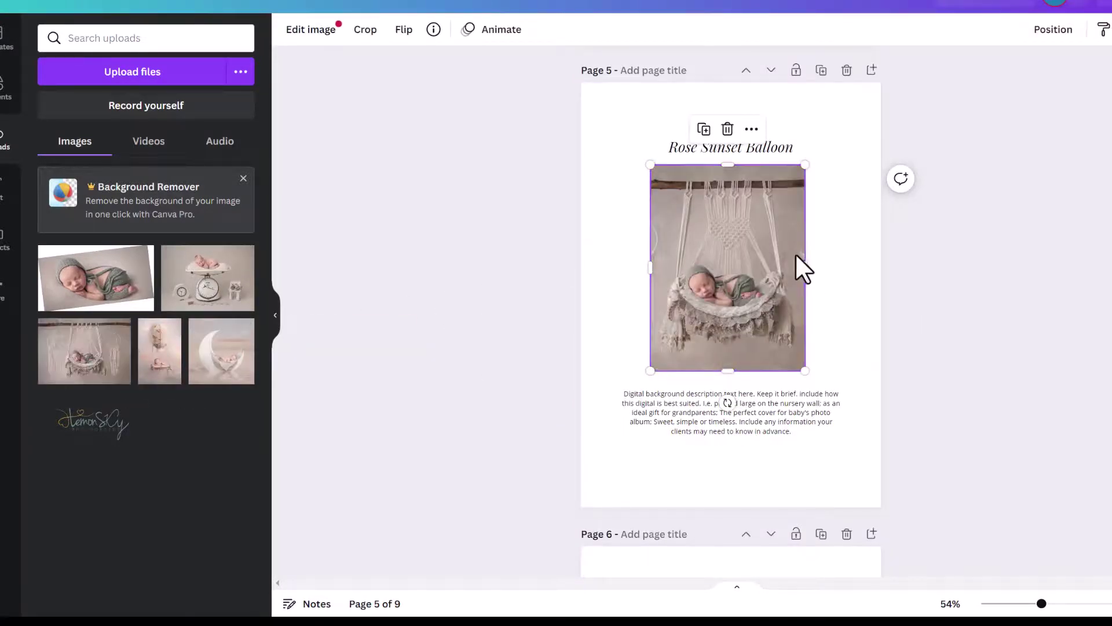
# Crop the hammock photo to a landscape strip, scale it to fit, then enlarge and centre it
pyautogui.moveTo(727, 370); pyautogui.dragTo(728, 229)
pyautogui.doubleClick(714, 235)
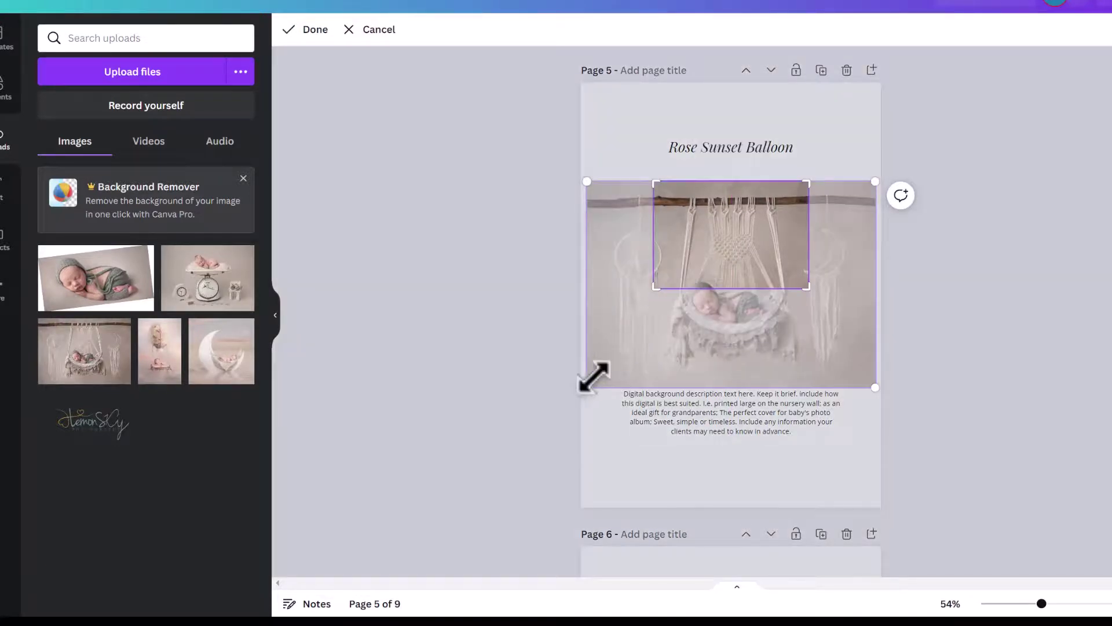
pyautogui.moveTo(593, 375); pyautogui.dragTo(636, 320)
pyautogui.moveTo(874, 341); pyautogui.dragTo(811, 297)
pyautogui.click(841, 329)
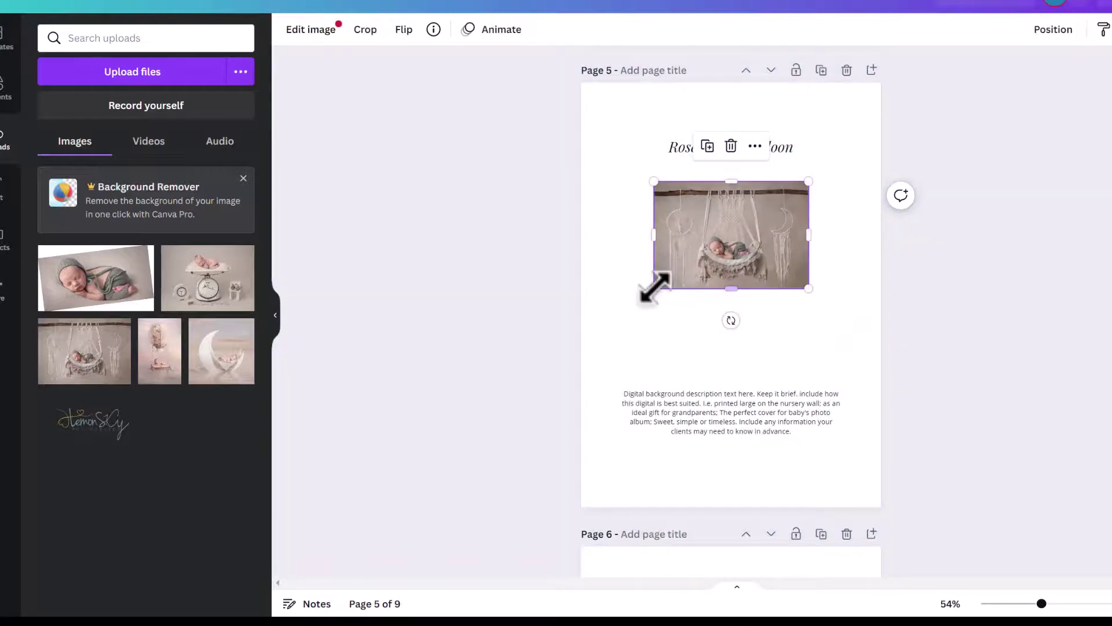
pyautogui.moveTo(652, 288); pyautogui.dragTo(611, 318)
pyautogui.moveTo(689, 277); pyautogui.dragTo(702, 280)
# Rename page 5's title from 'Rose Sunset Balloon' to 'Boho Macrame Swing'
pyautogui.click(686, 145)
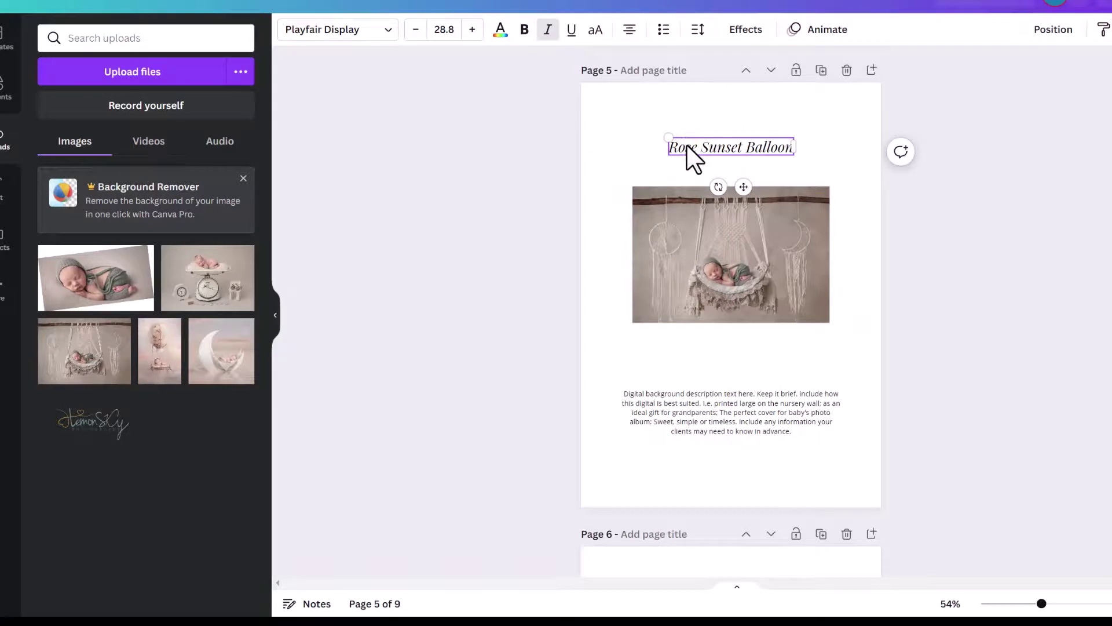
pyautogui.doubleClick(687, 144)
pyautogui.write('Boho Macram')
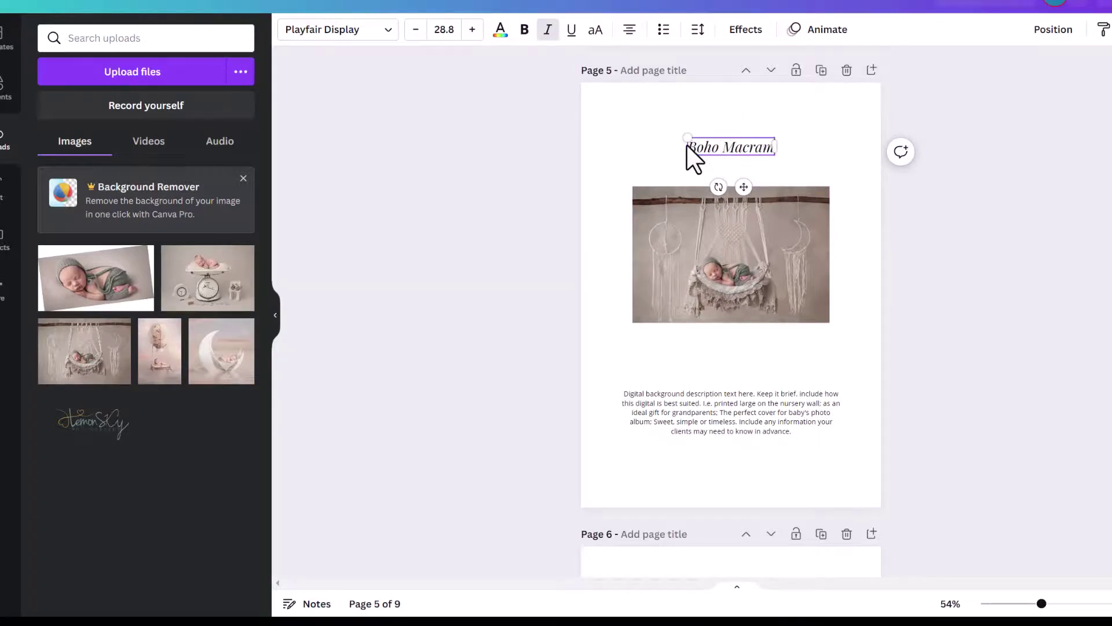
pyautogui.write('e Swing')
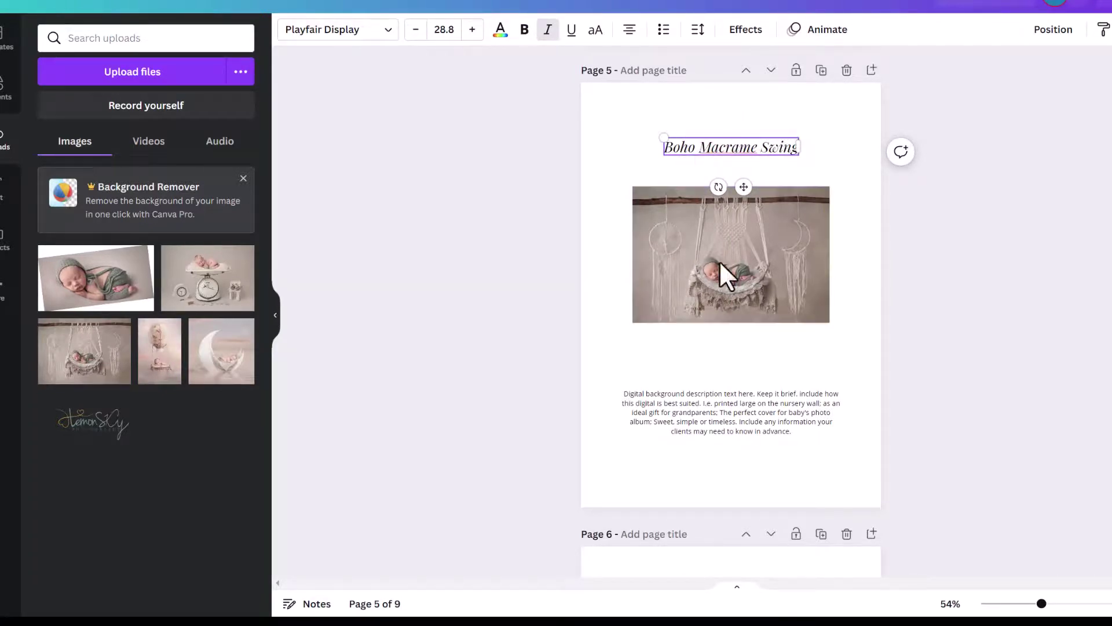
pyautogui.click(731, 411)
pyautogui.click(909, 377)
# Scroll down past pages 6–8 to the closing thank-you page 9
pyautogui.scroll(-5, 909, 377)
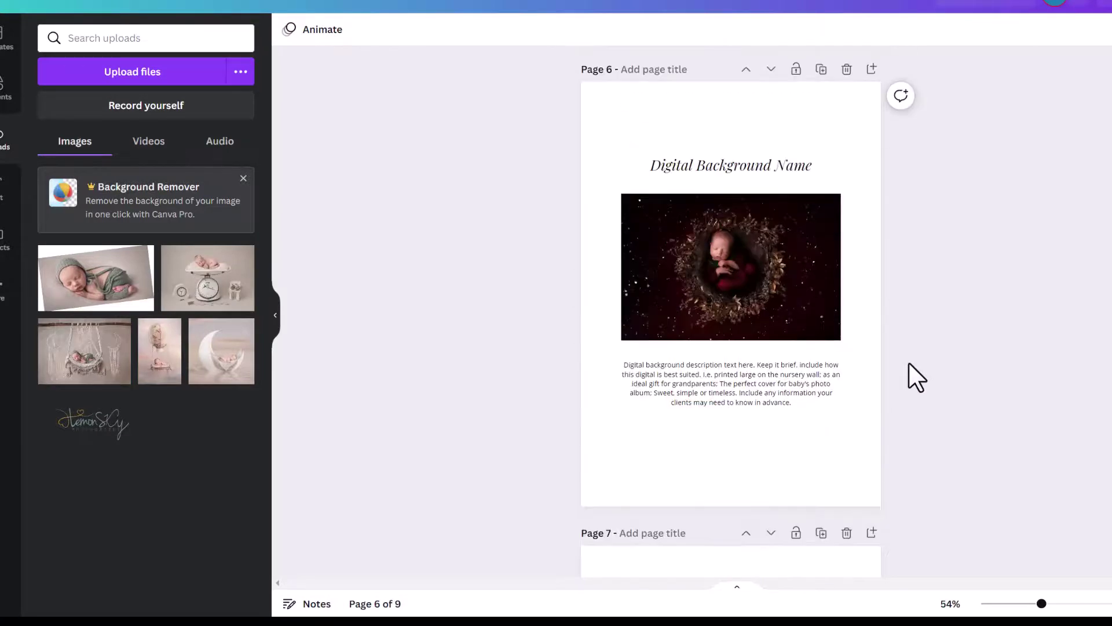
pyautogui.scroll(-12, 916, 377)
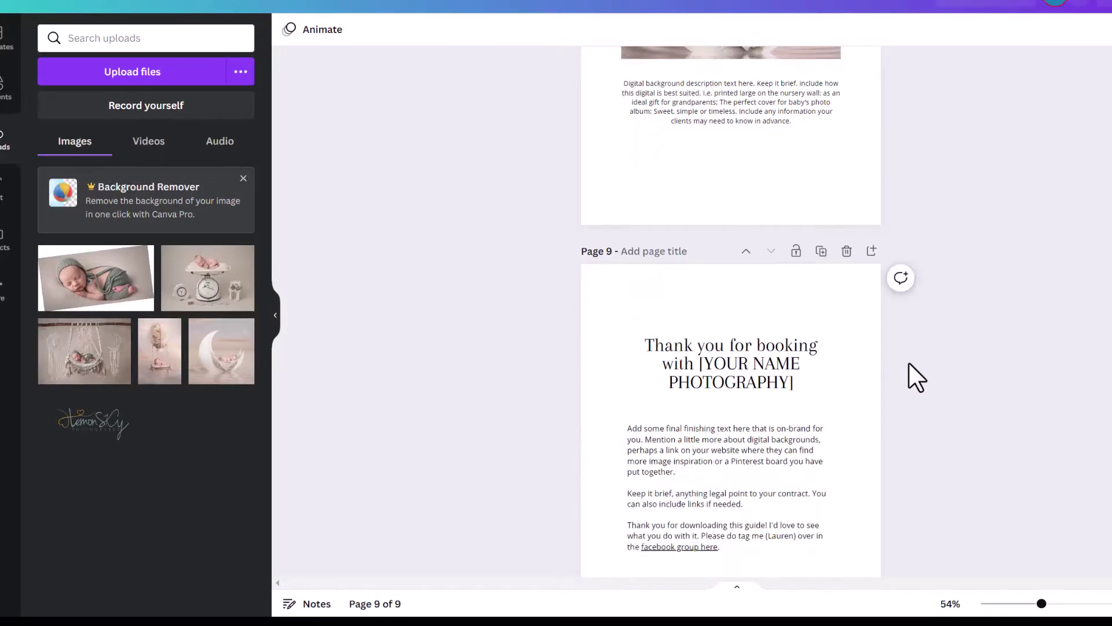
pyautogui.scroll(-2, 916, 377)
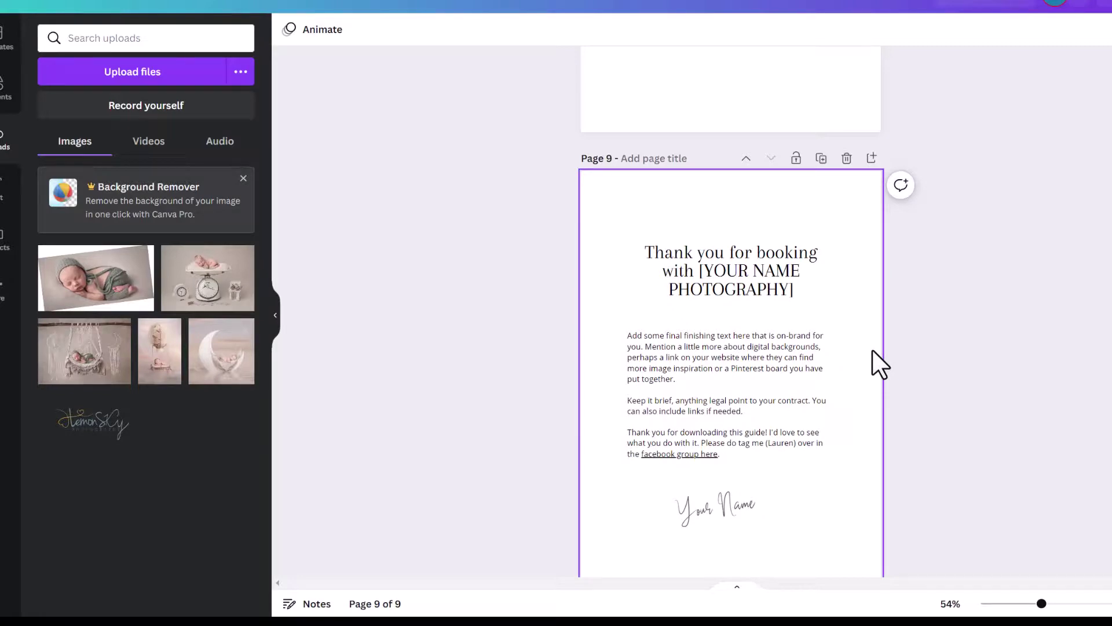
# Replace '[YOUR NAME PHOTOGRAPHY]' in the thank-you title with 'Lemon Sky Photography'
pyautogui.click(709, 293)
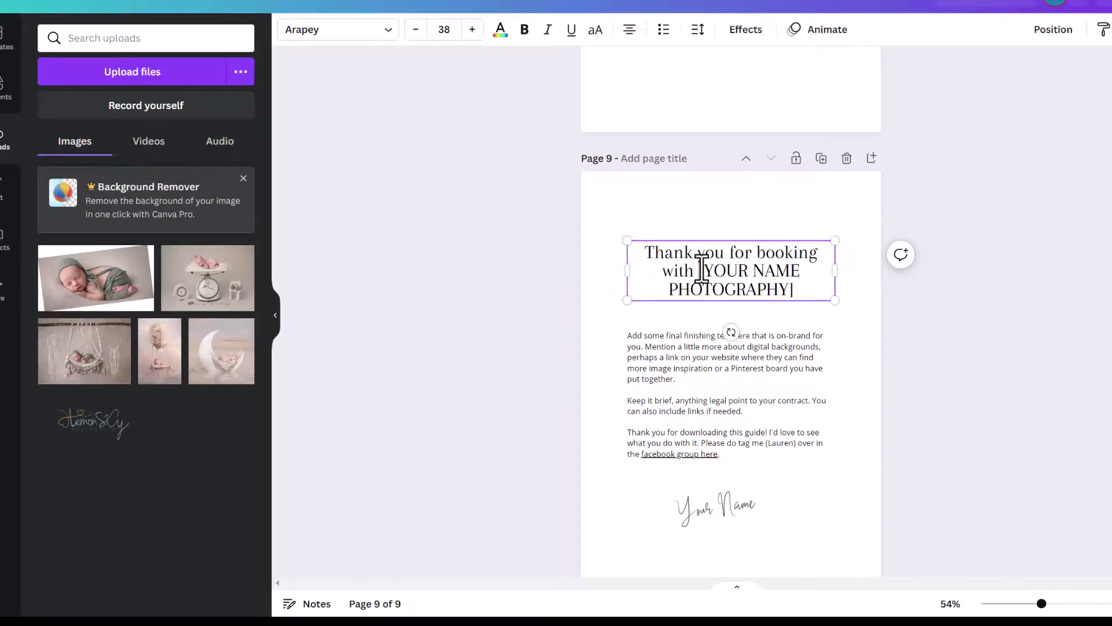
pyautogui.moveTo(704, 267); pyautogui.dragTo(809, 315)
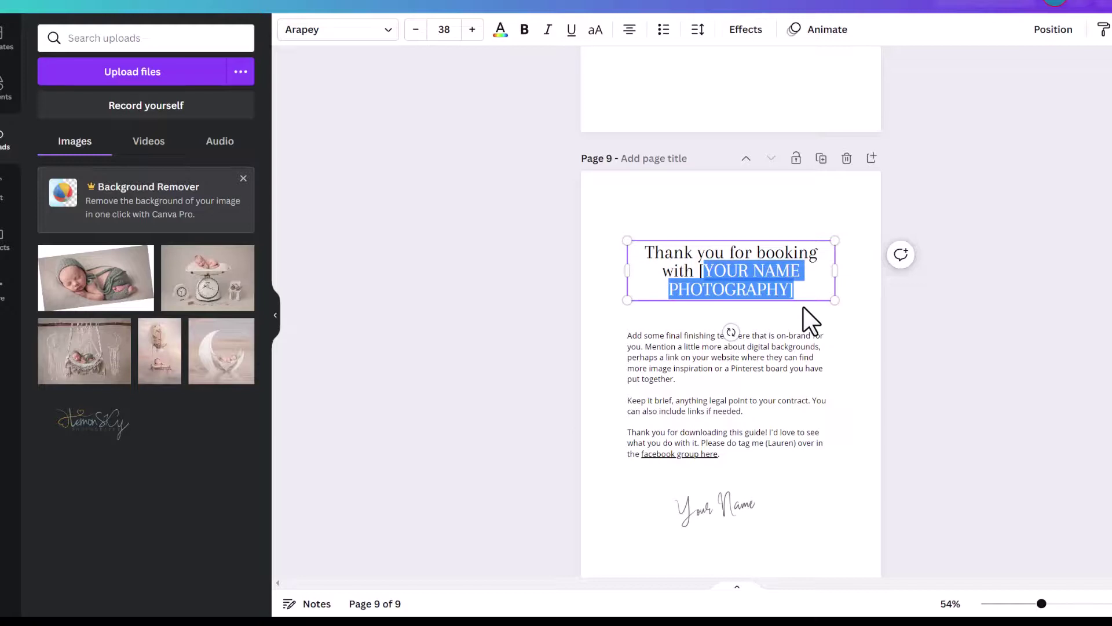
pyautogui.press('BackSpace')
pyautogui.press('BackSpace')
pyautogui.write('Leo')
pyautogui.press('BackSpace')
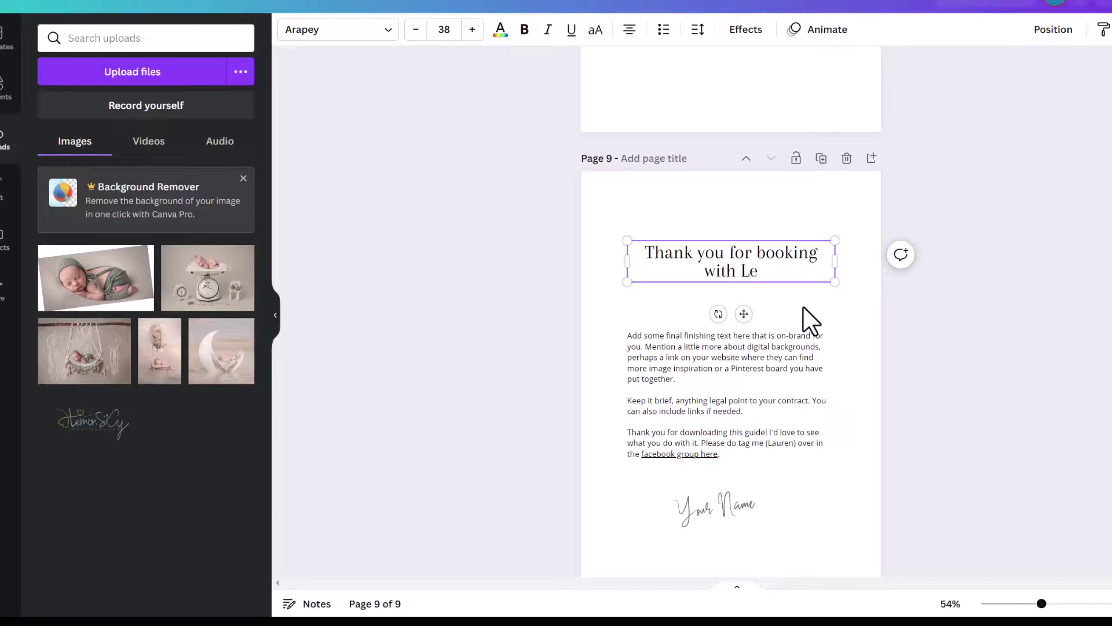
pyautogui.write('mon Sky Photography')
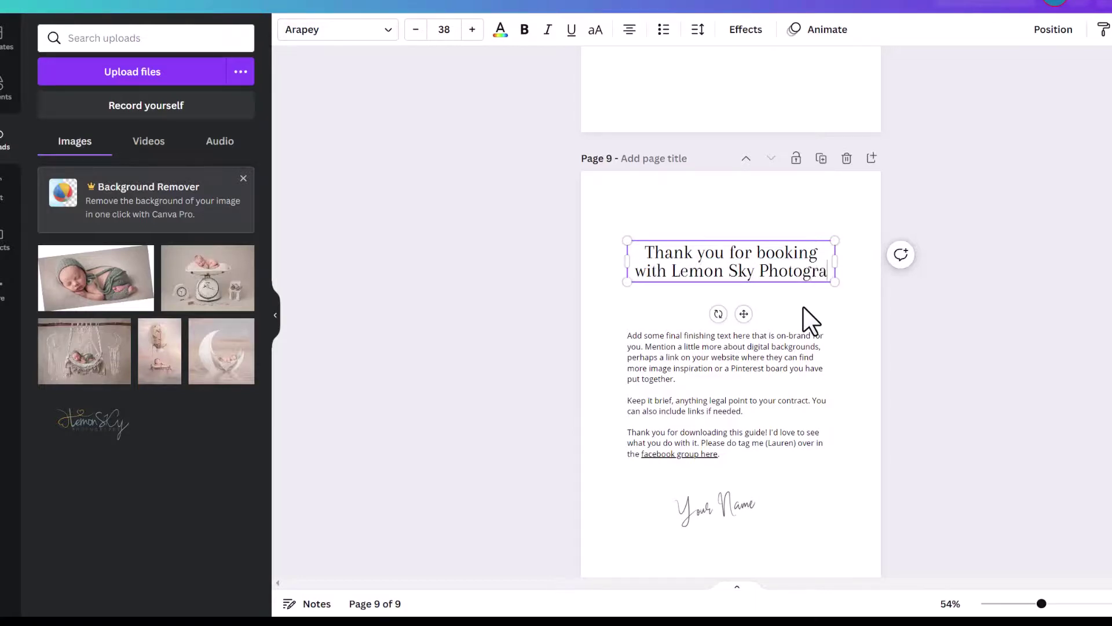
pyautogui.click(746, 362)
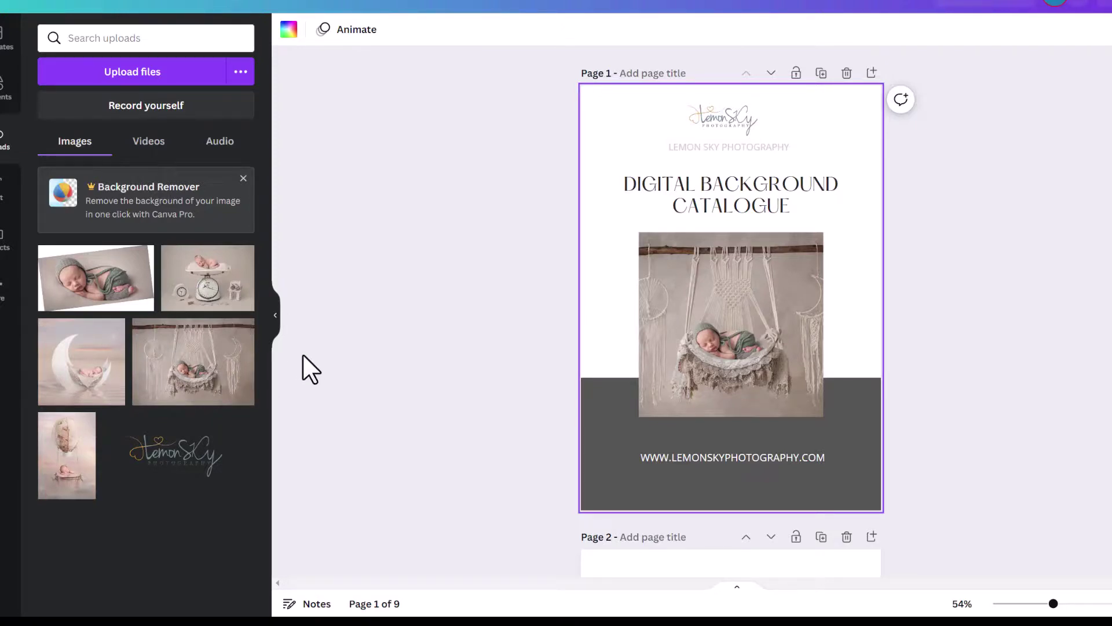
# Rename the design, replacing 'Copy of' at its start with '2nd - '
pyautogui.click(78, 7)
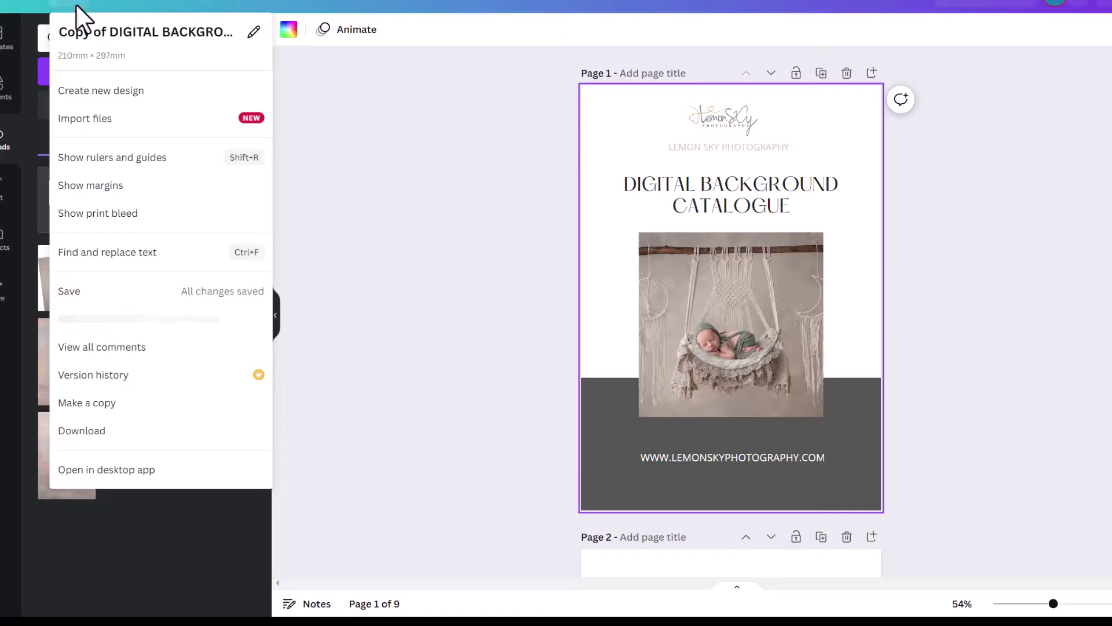
pyautogui.click(91, 33)
pyautogui.click(98, 32)
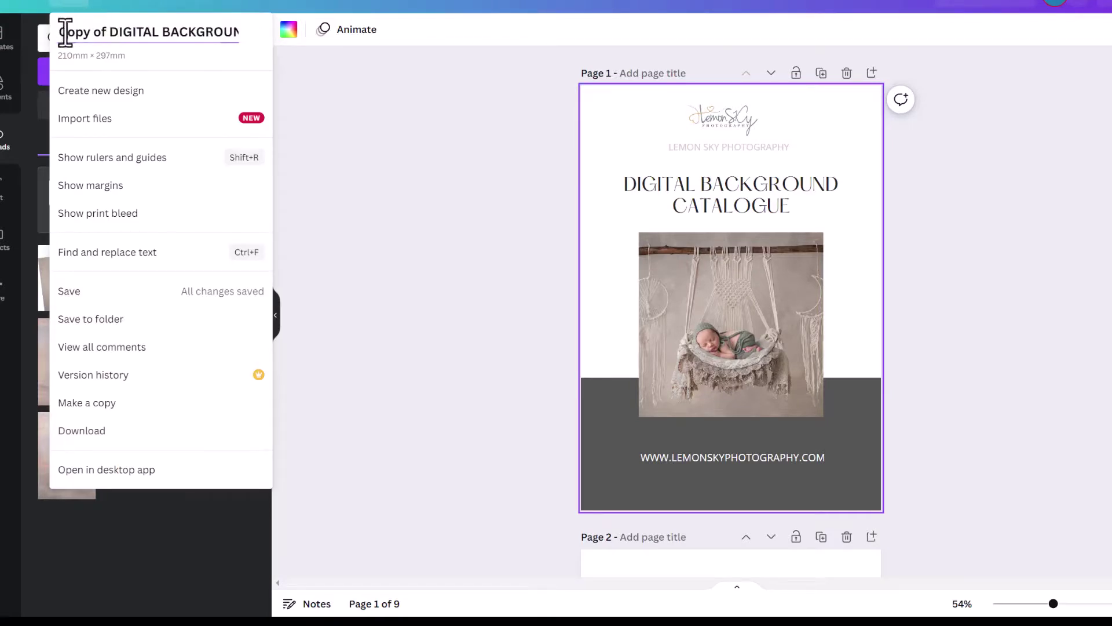
pyautogui.moveTo(59, 32); pyautogui.dragTo(111, 33)
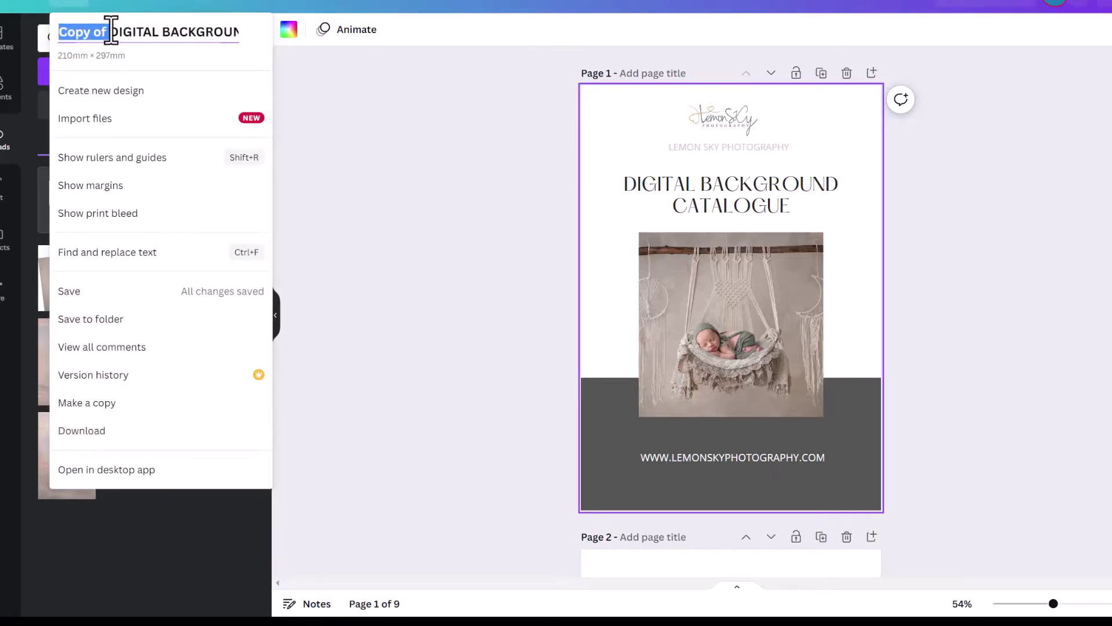
pyautogui.write('2nd -')
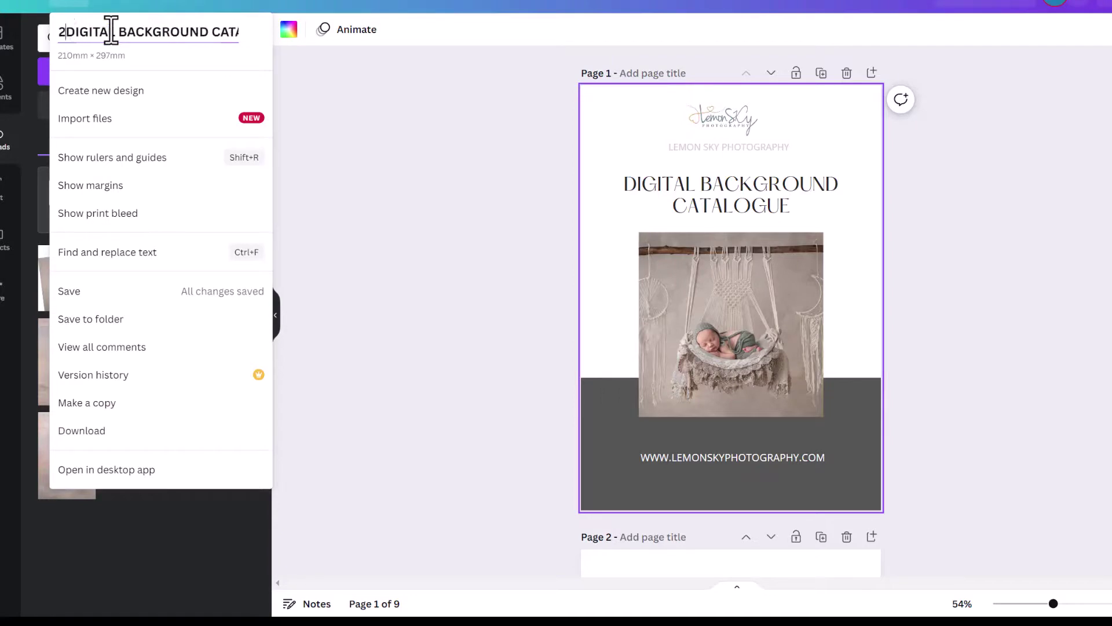
pyautogui.press('Return')
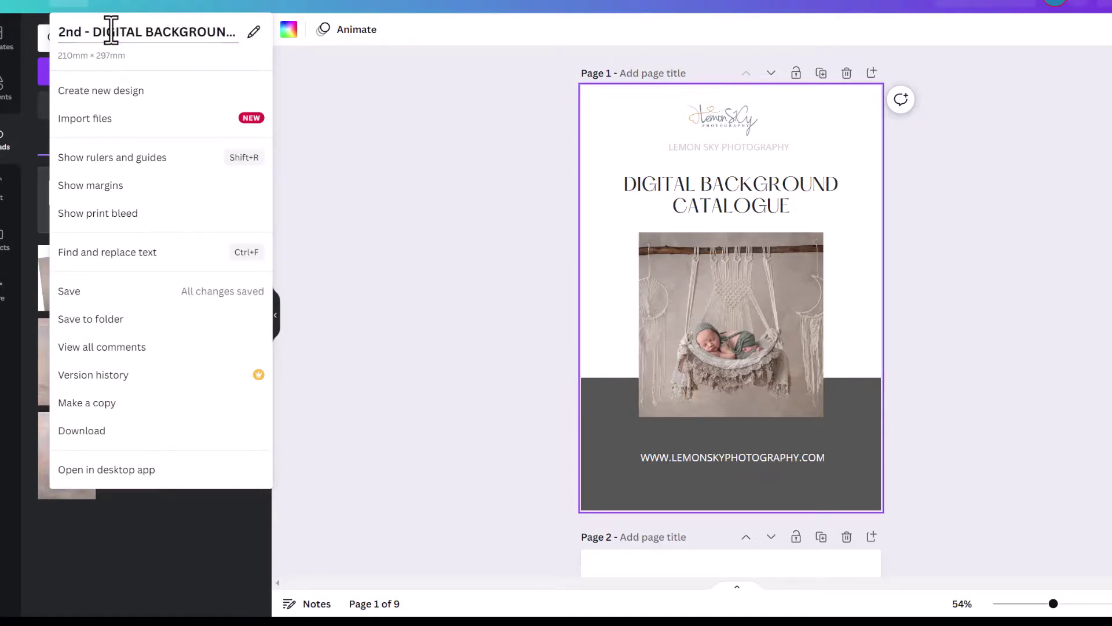
pyautogui.click(329, 59)
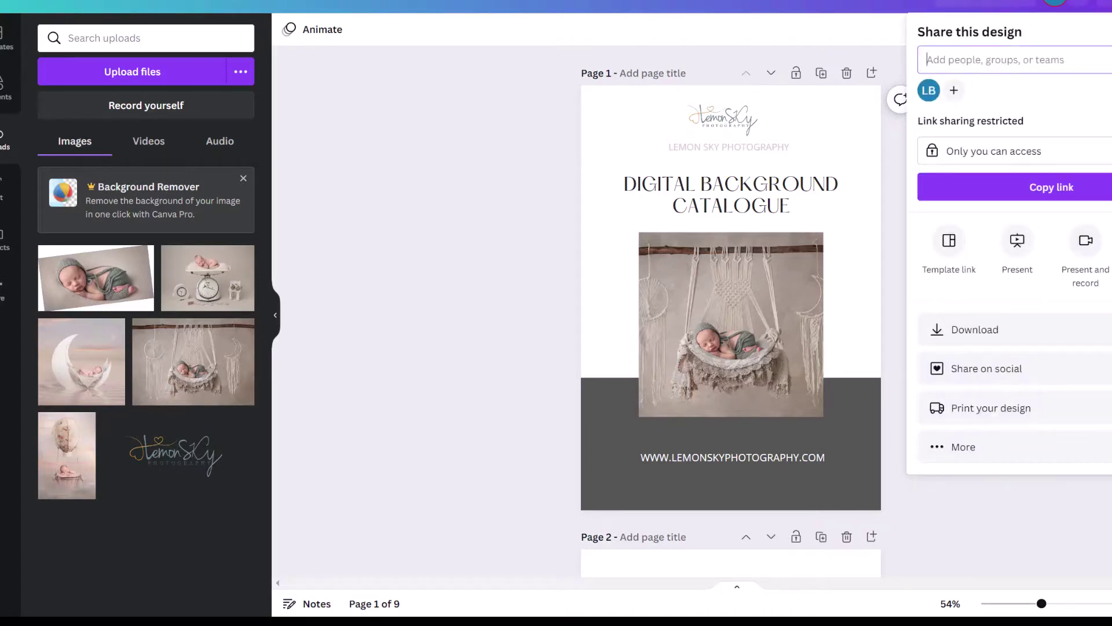
# Switch the download file type from PNG to PDF Standard and download all 9 pages
pyautogui.click(926, 329)
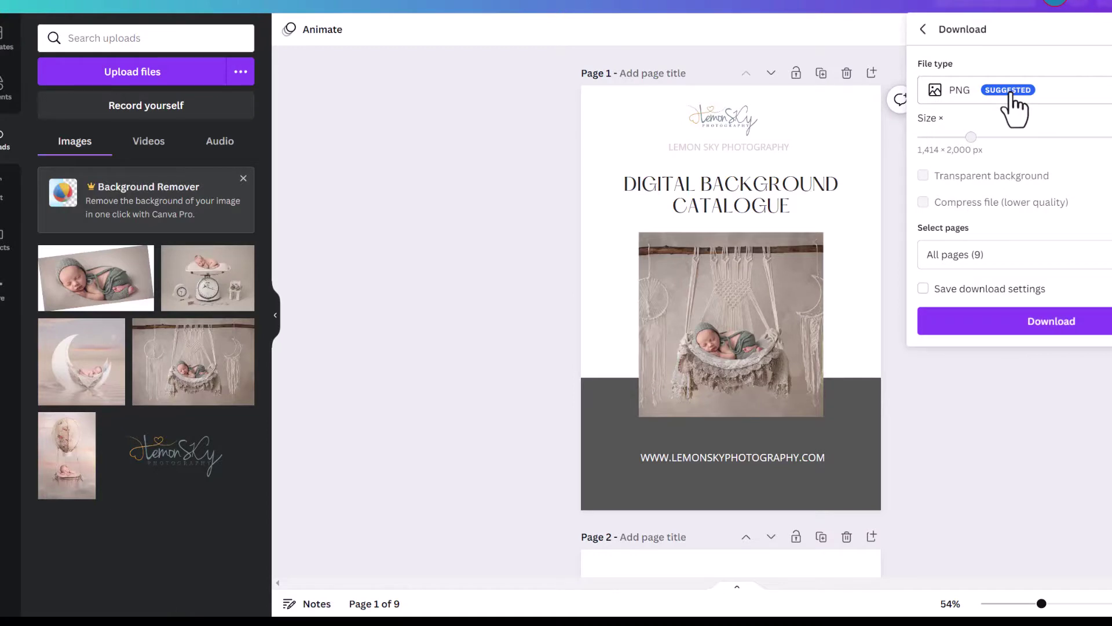
pyautogui.click(1012, 108)
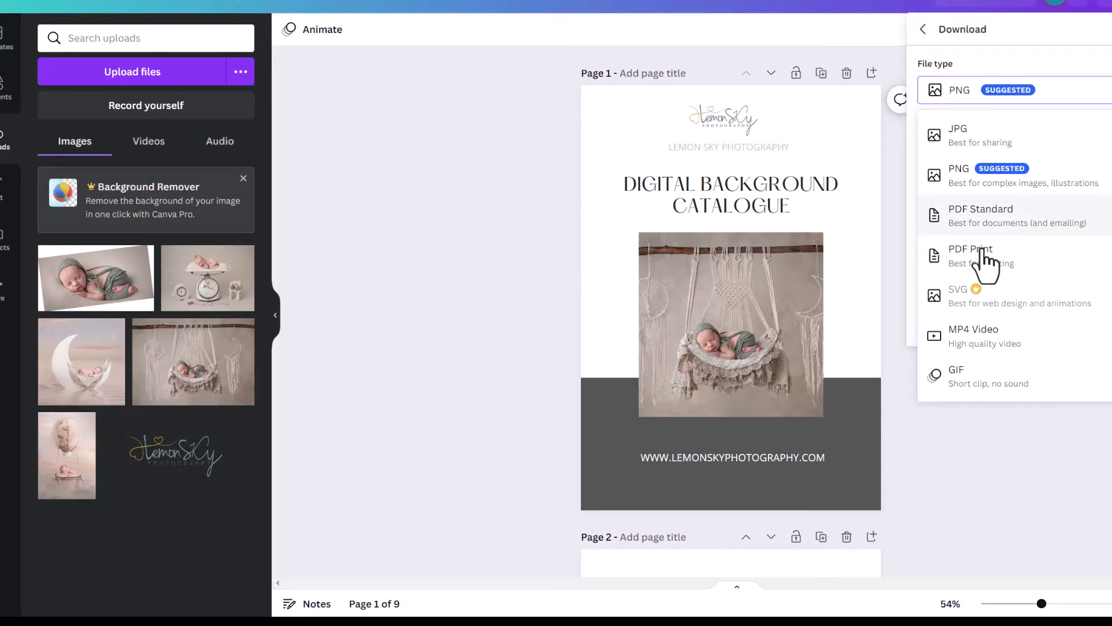
pyautogui.click(982, 215)
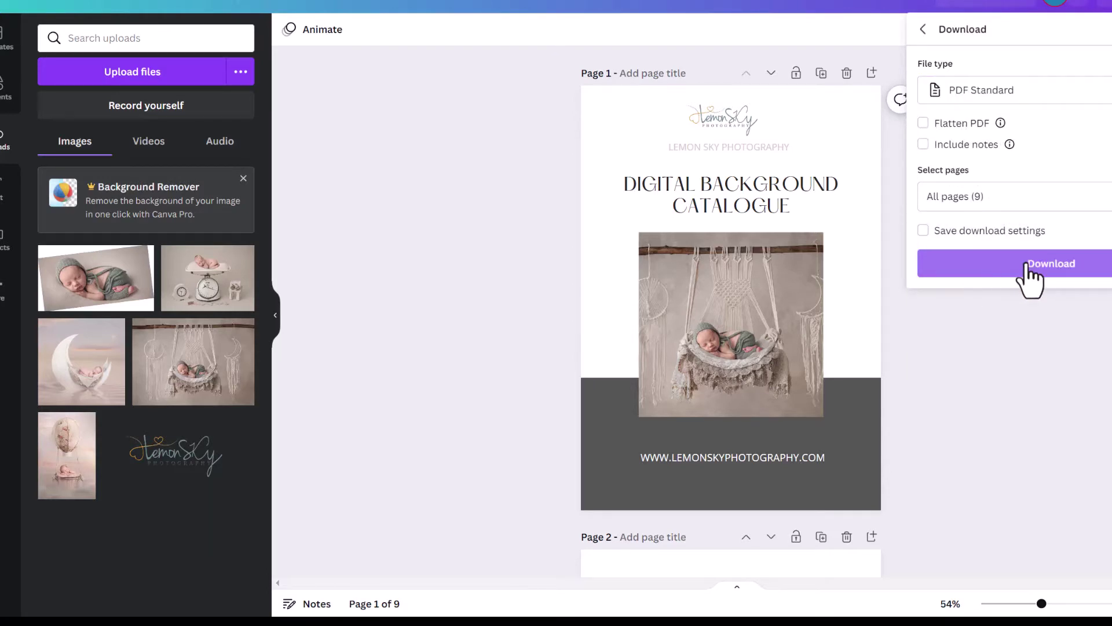
pyautogui.click(1027, 265)
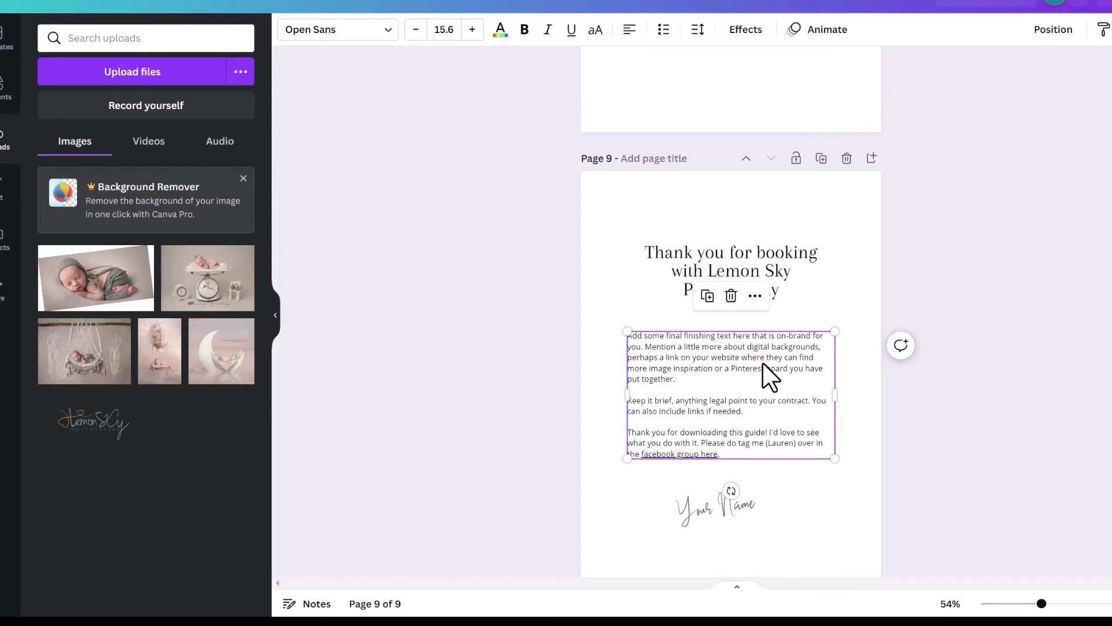
# Scroll up from the thank-you page (page 9) back to the cover page to review the catalogue
pyautogui.scroll(10, 972, 419)
pyautogui.scroll(20, 972, 419)
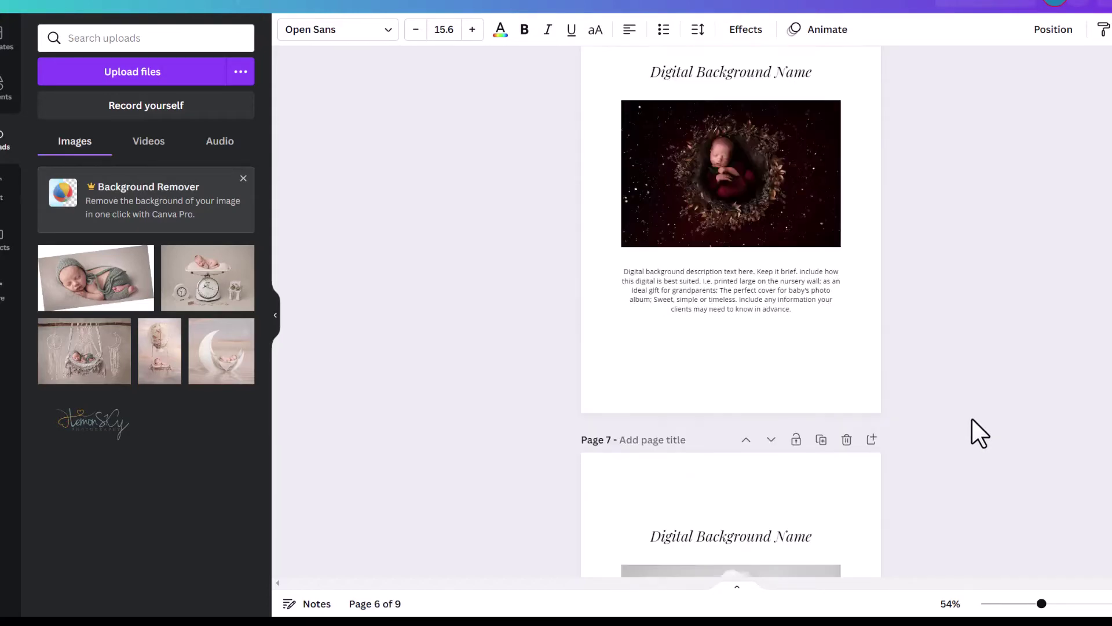
pyautogui.scroll(4, 971, 419)
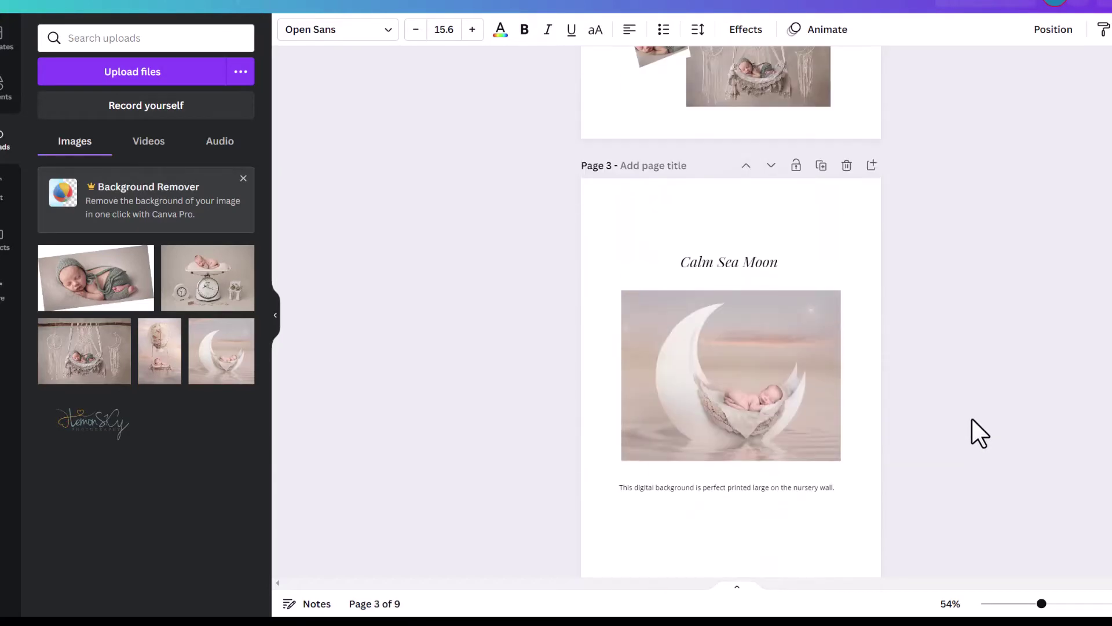
pyautogui.scroll(8, 971, 419)
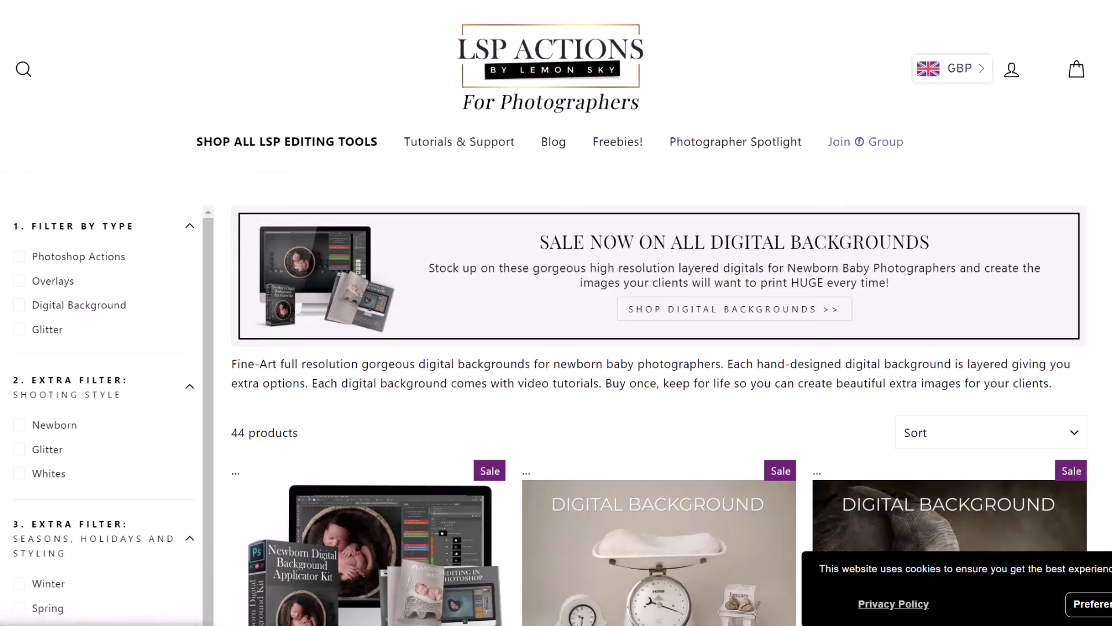
# Scroll down the LSP Actions digital backgrounds grid to the Christmas backgrounds like North Pole Cottage
pyautogui.moveTo(287, 142)
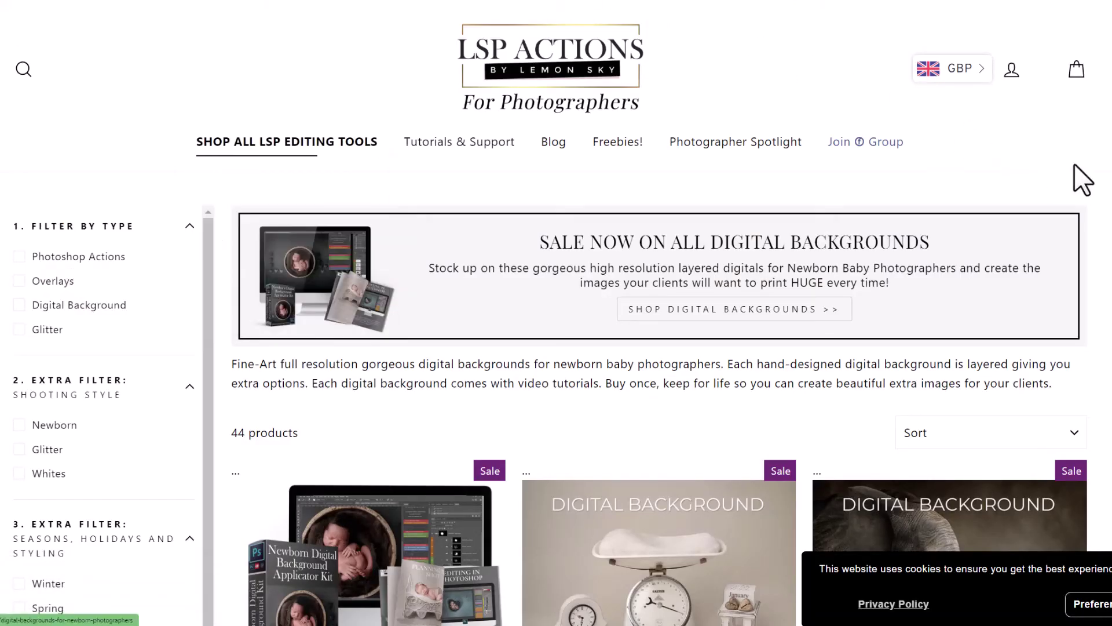
pyautogui.scroll(-2, 1079, 179)
pyautogui.scroll(-7, 1089, 255)
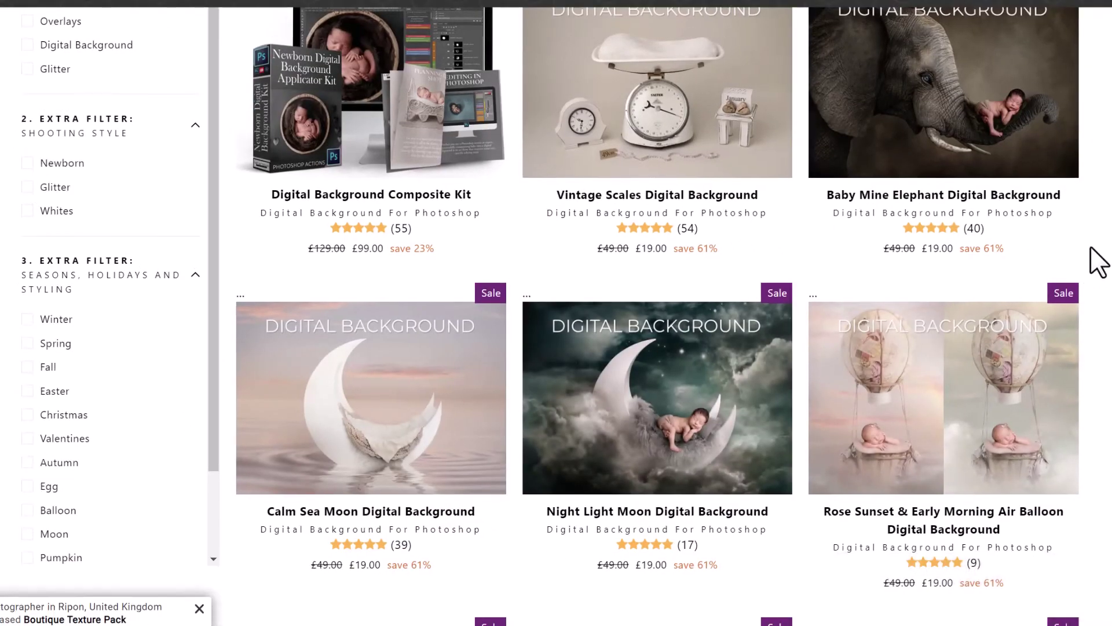
pyautogui.scroll(-7, 1099, 262)
pyautogui.scroll(-15, 1099, 262)
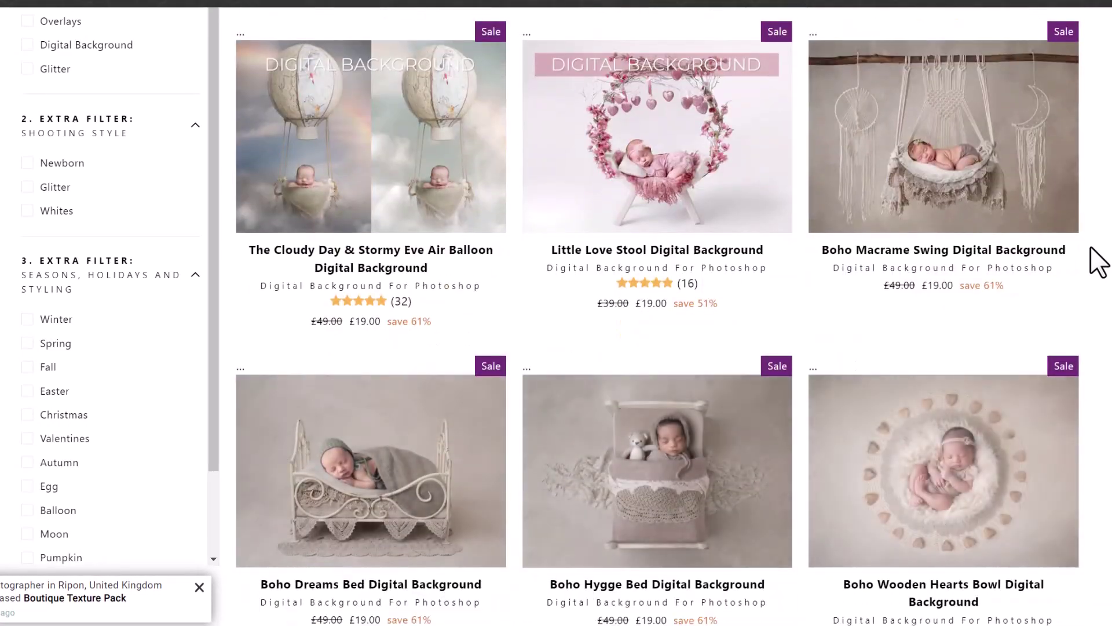
pyautogui.scroll(-20, 1099, 262)
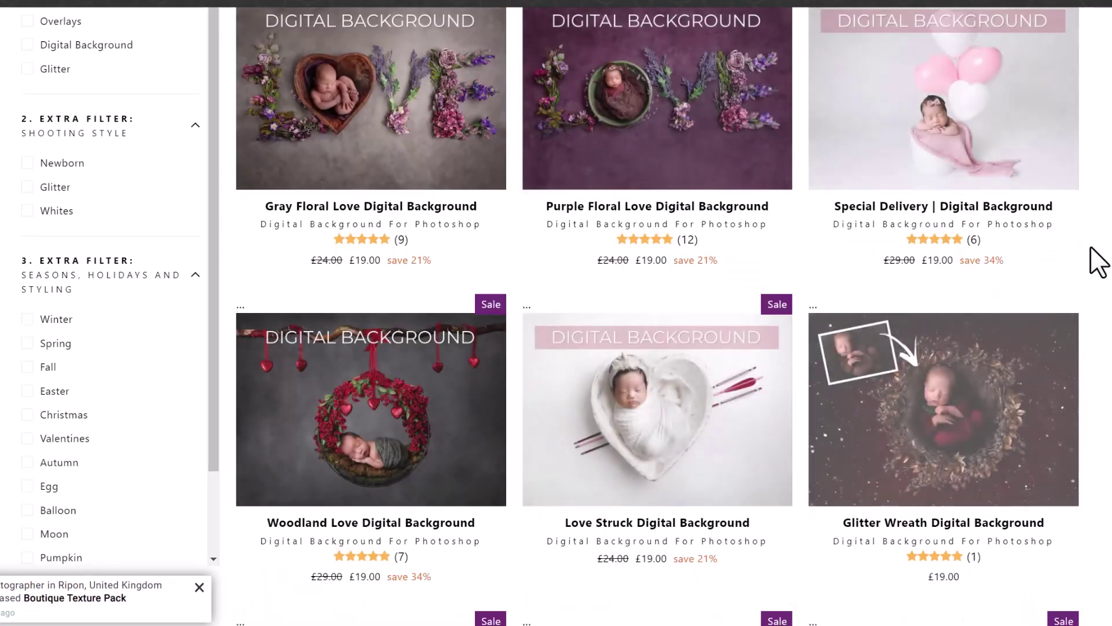
pyautogui.scroll(-5, 1099, 262)
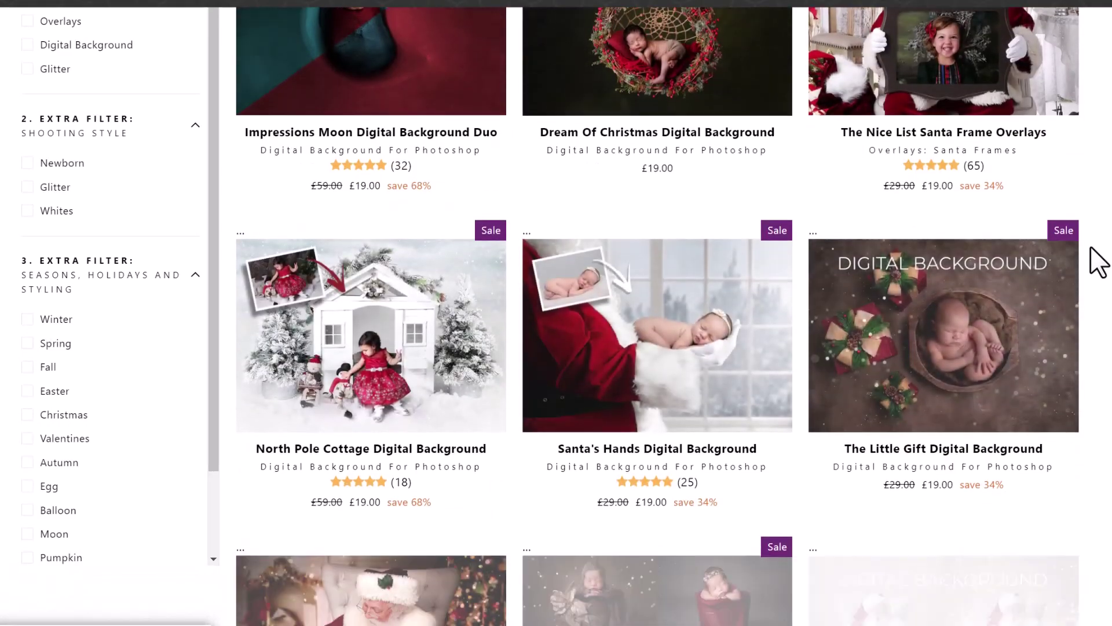